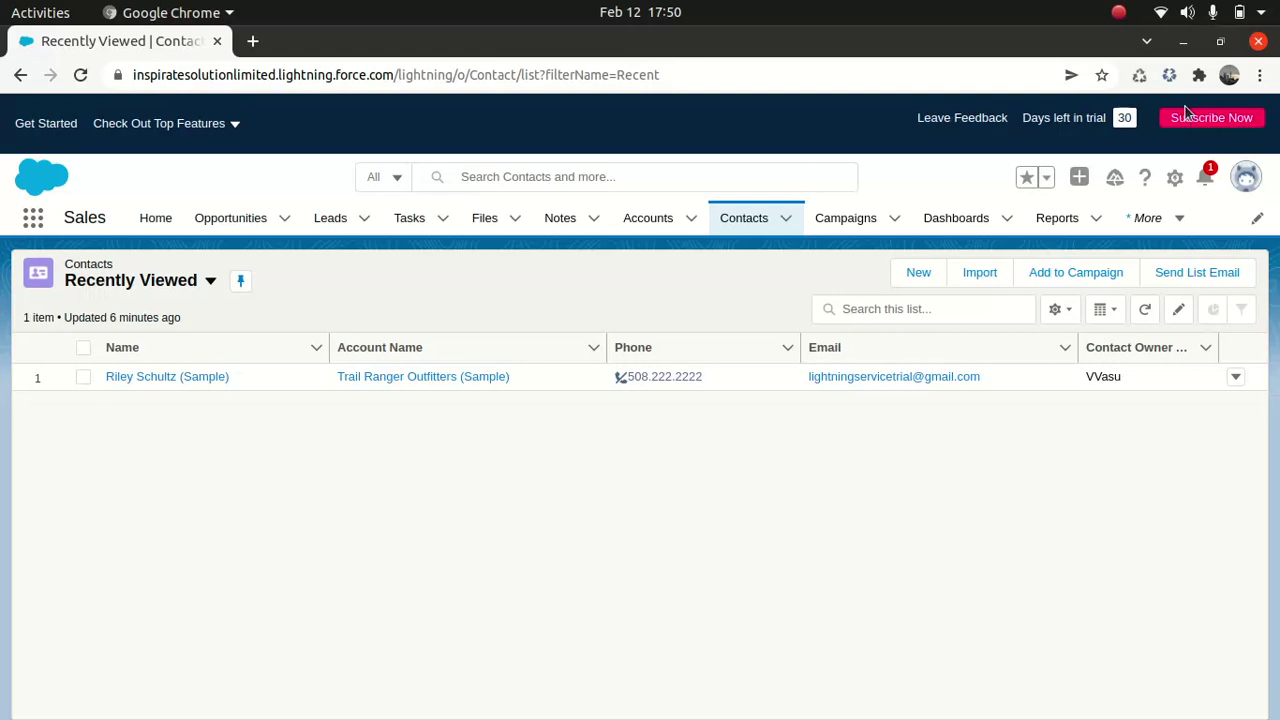
# Open Setup, find Users with the search term "user", and open the user record of the org's own administrator to check its Knowledge User setting.
pyautogui.click(1176, 177)
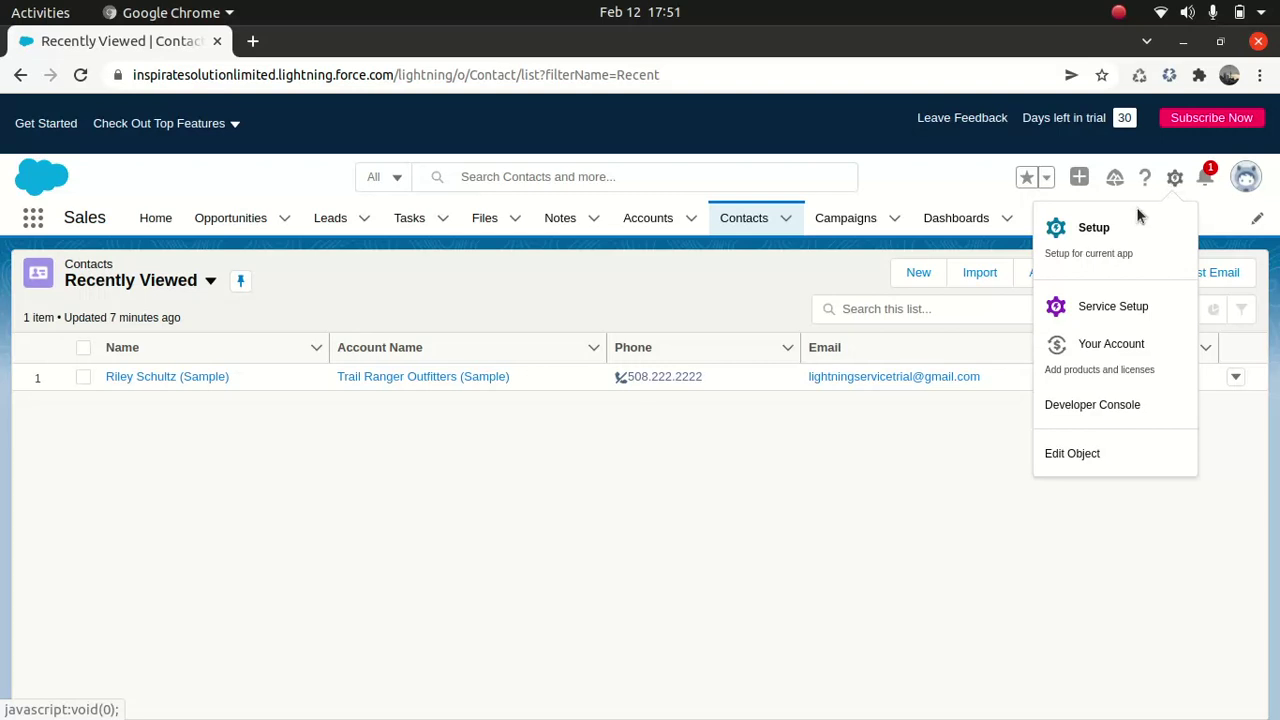
pyautogui.click(1094, 228)
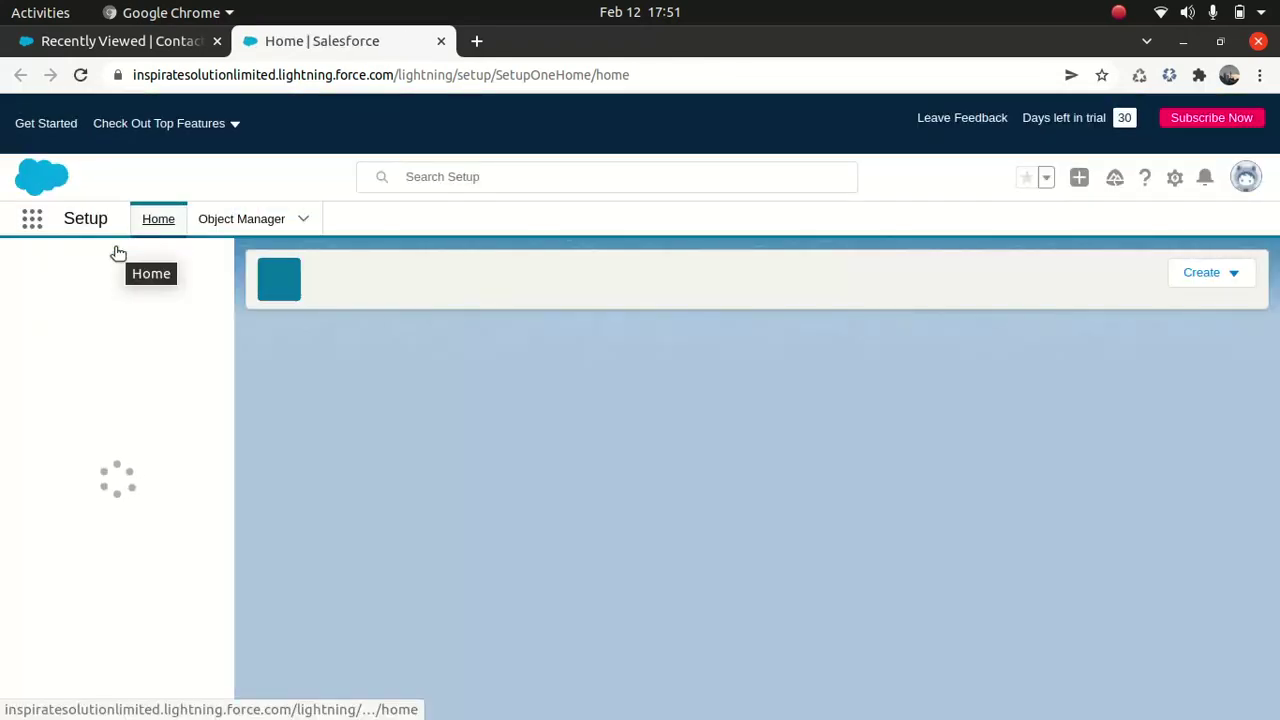
pyautogui.click(104, 270)
pyautogui.write('user')
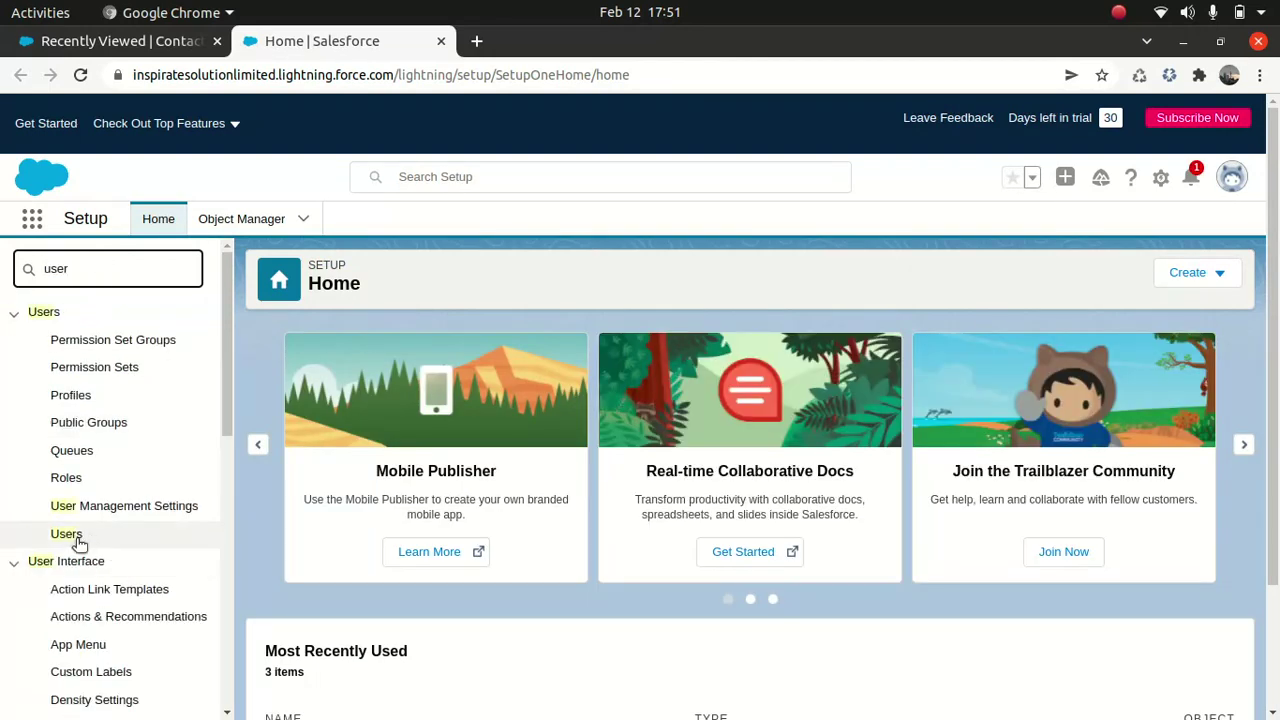
pyautogui.click(78, 538)
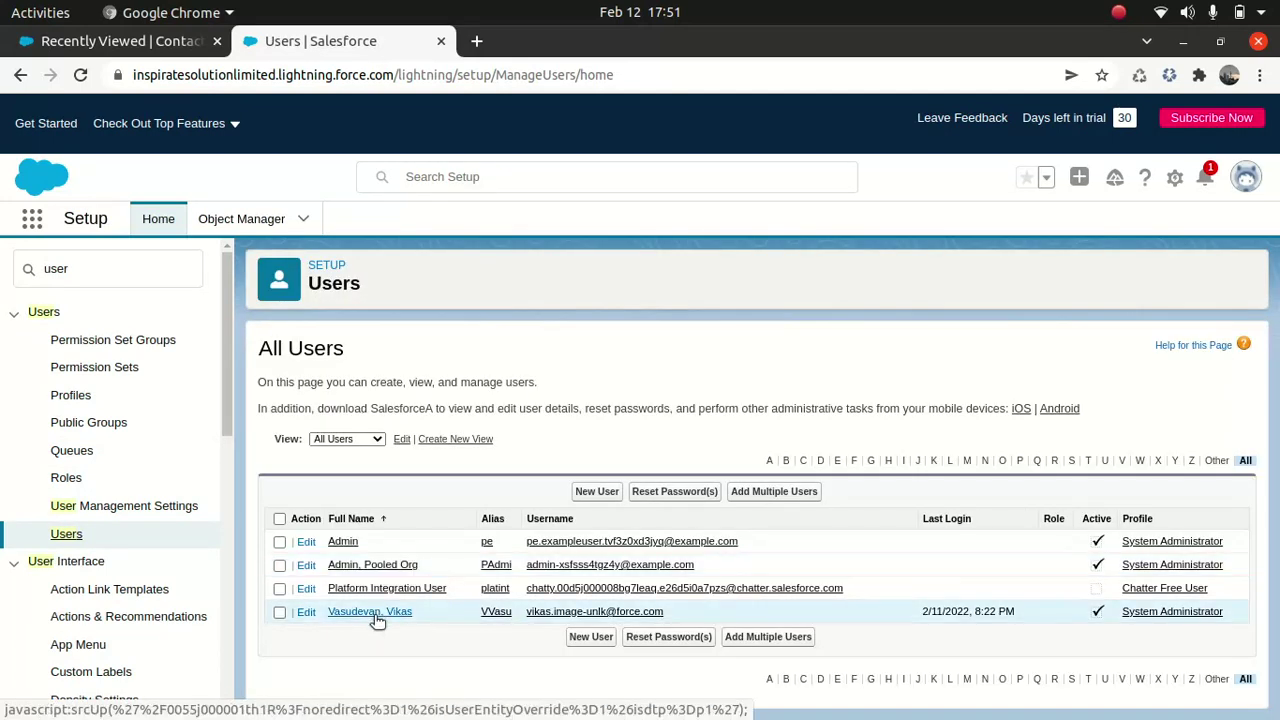
pyautogui.click(371, 611)
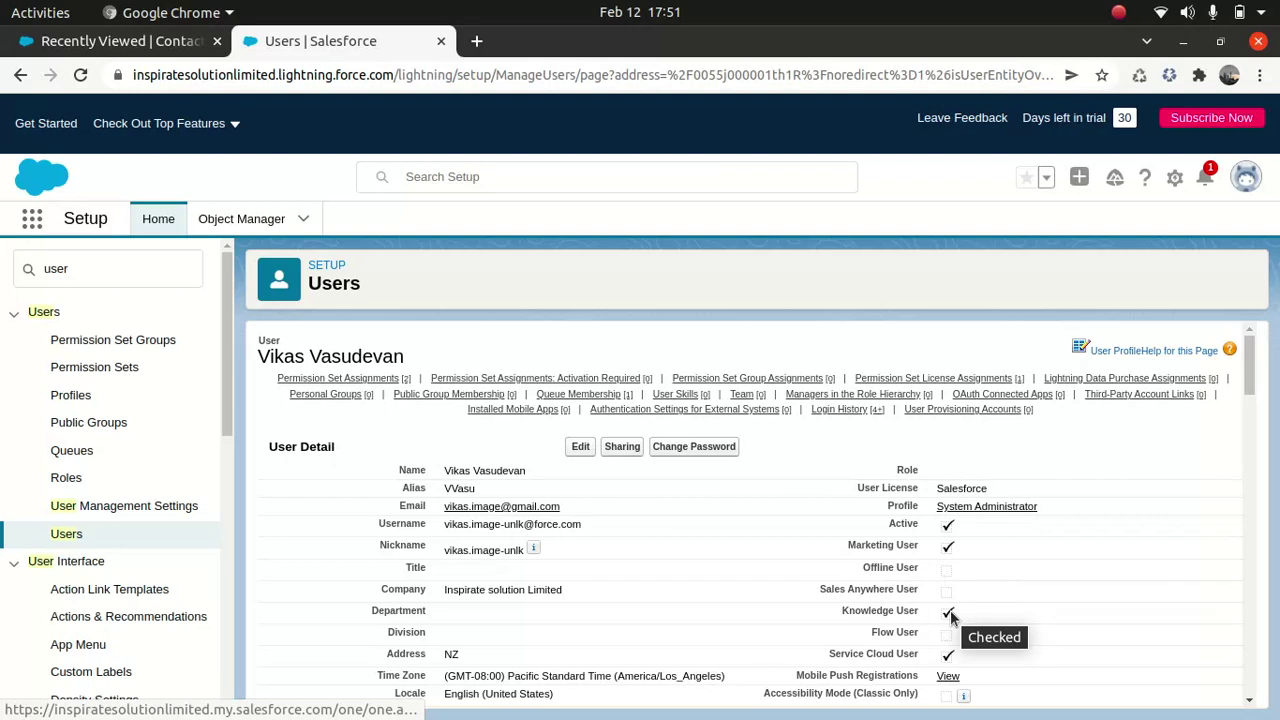
pyautogui.click(148, 262)
pyautogui.doubleClick(148, 262)
pyautogui.write('kn')
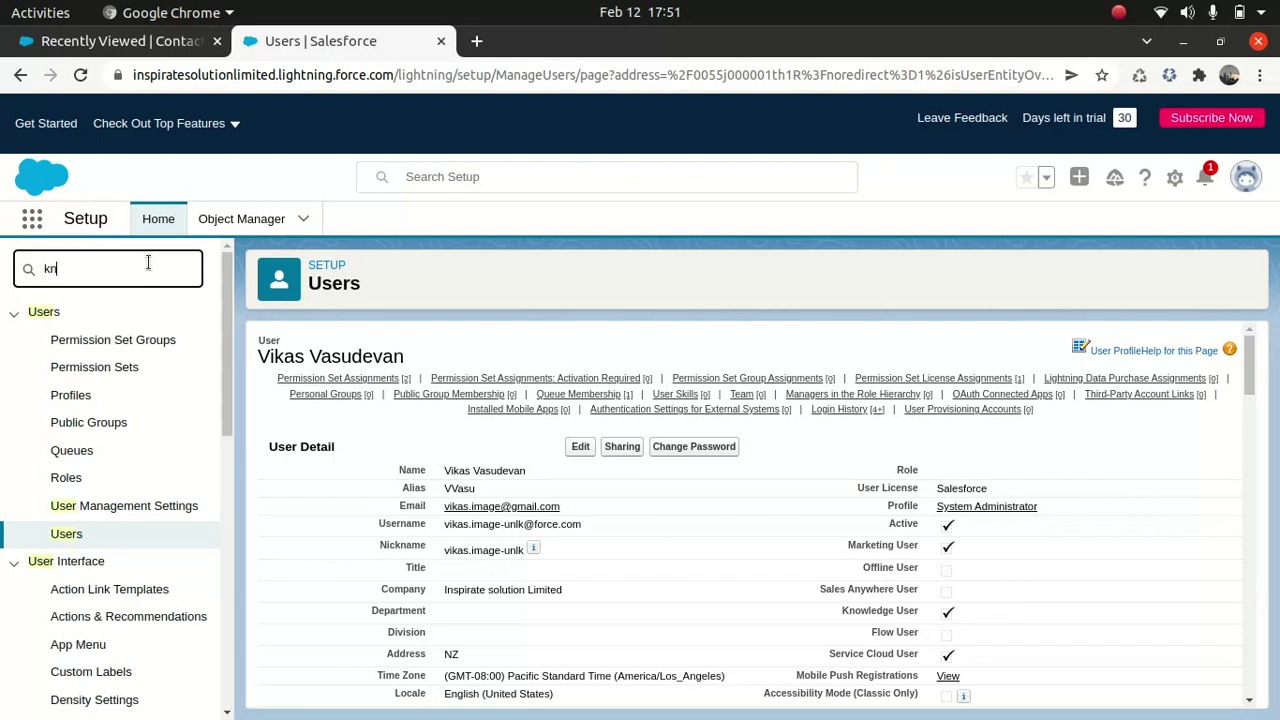
pyautogui.write('ow')
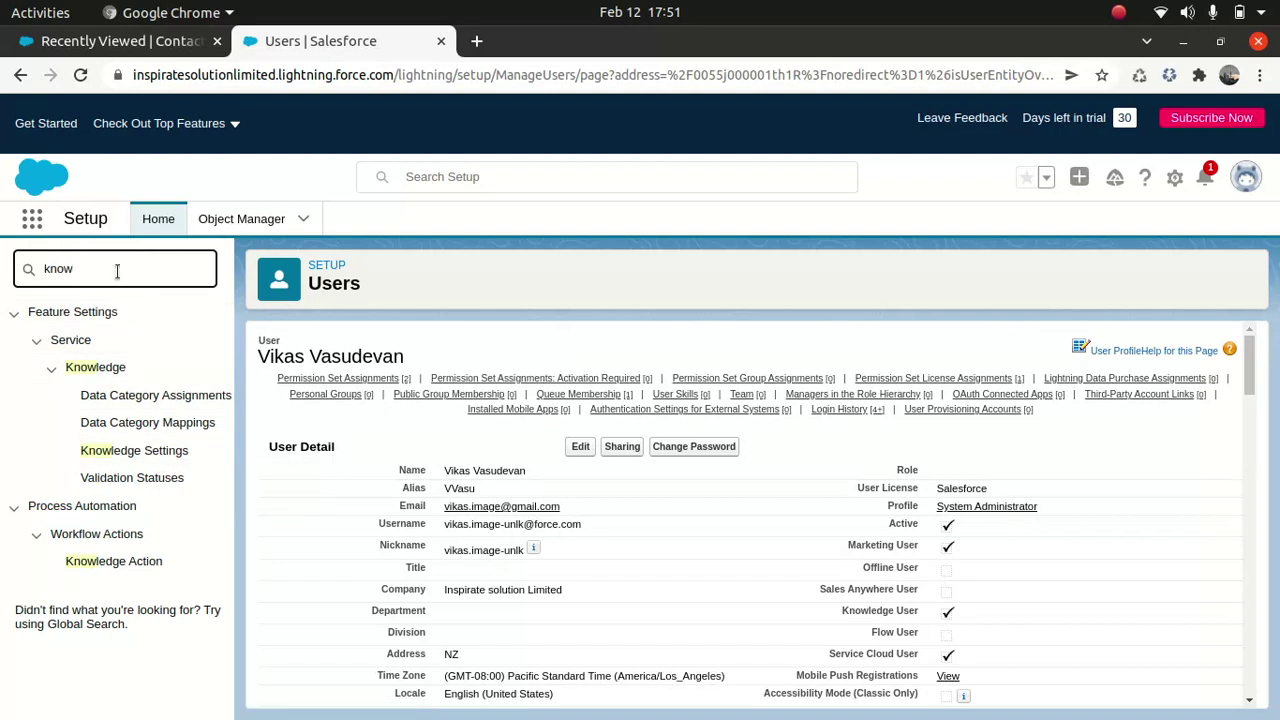
pyautogui.press('BackSpace')
pyautogui.press('BackSpace')
pyautogui.press('BackSpace')
pyautogui.press('BackSpace')
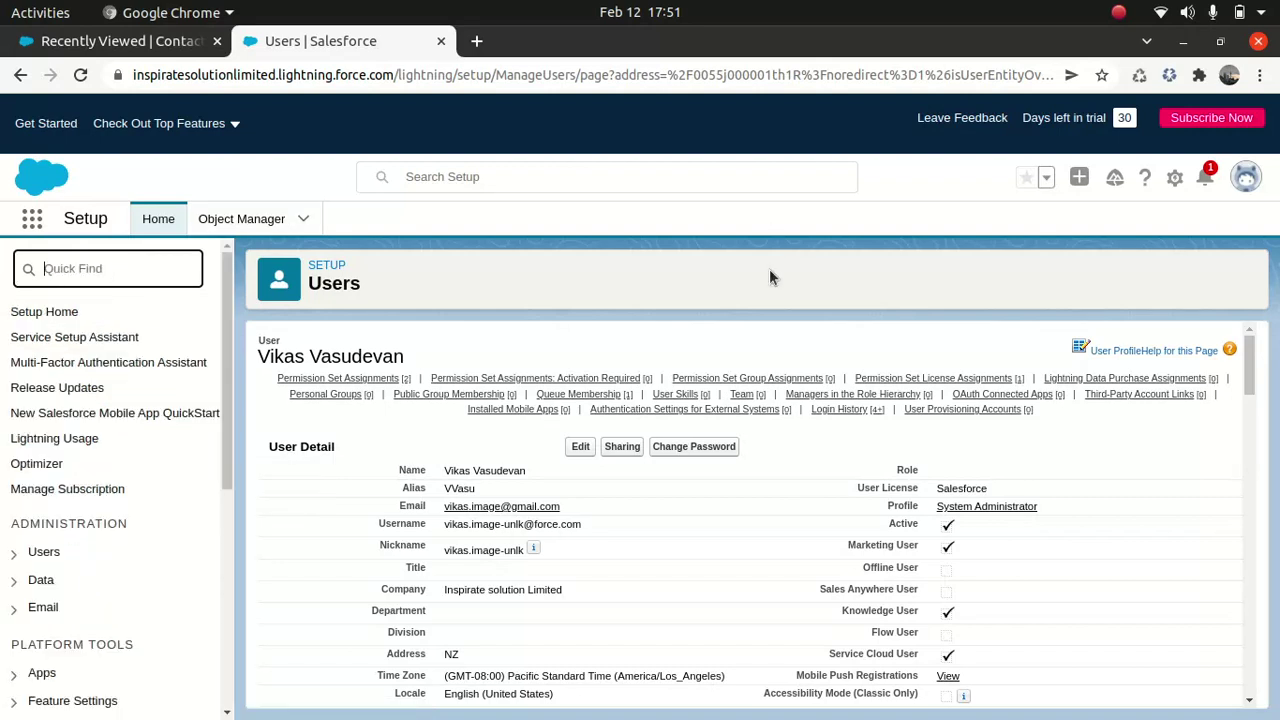
# Open Service Setup, search it for "know", and open the Knowledge Settings page.
pyautogui.click(1175, 177)
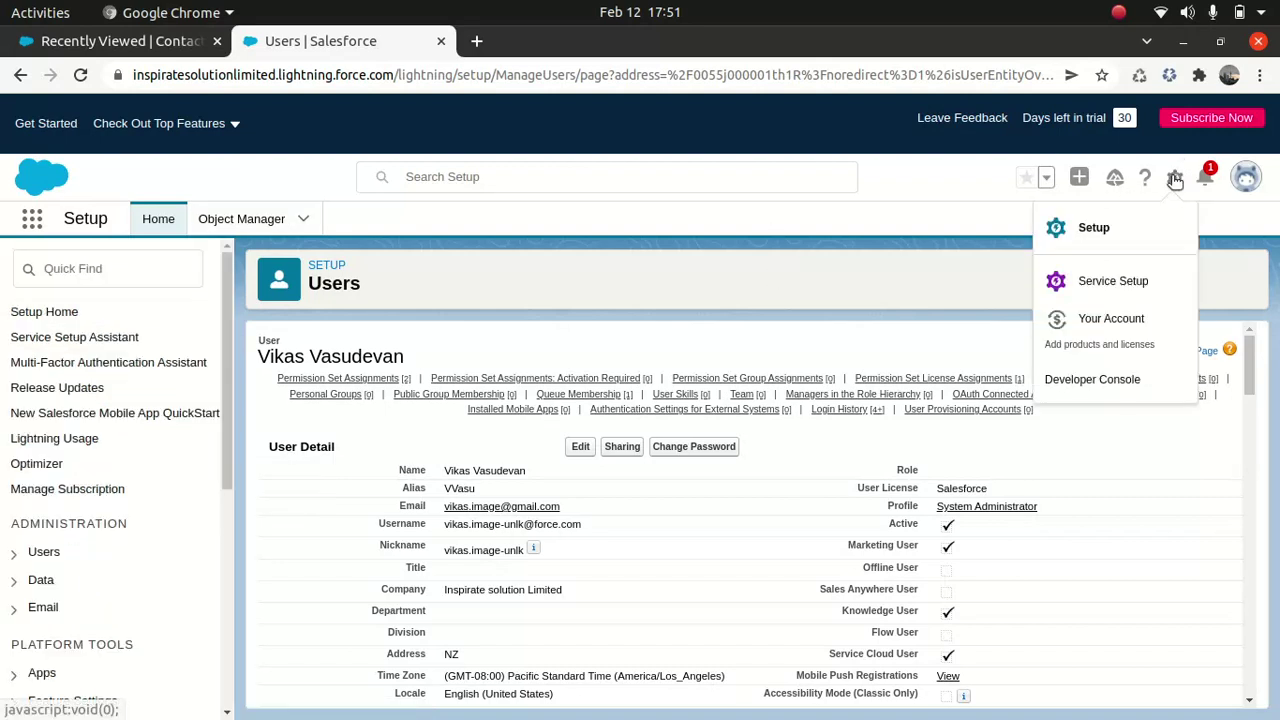
pyautogui.click(1112, 284)
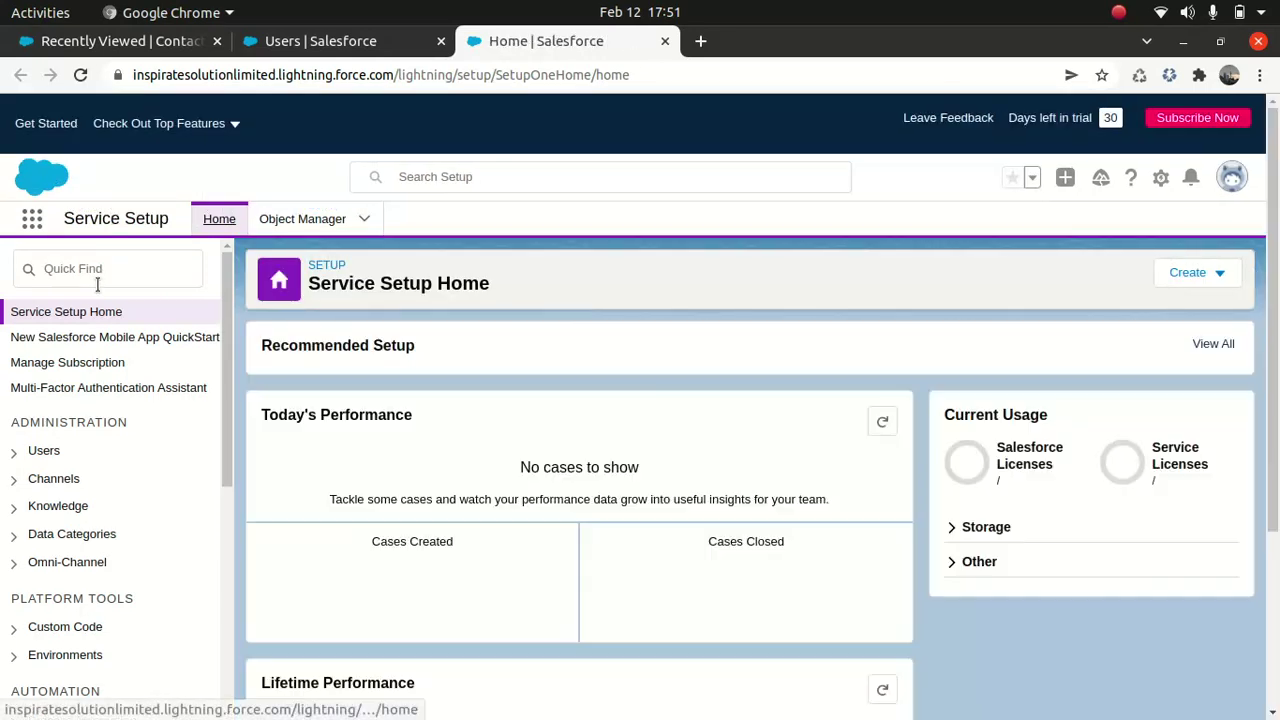
pyautogui.click(98, 274)
pyautogui.write('know')
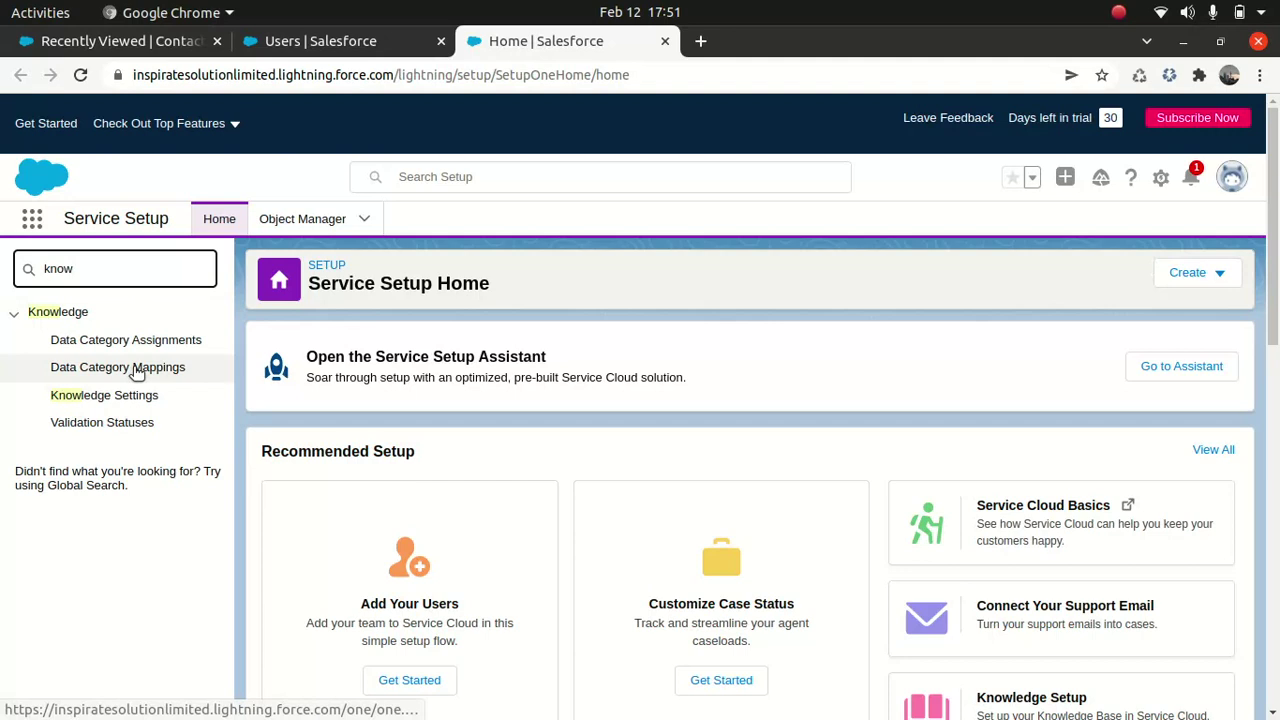
pyautogui.click(114, 404)
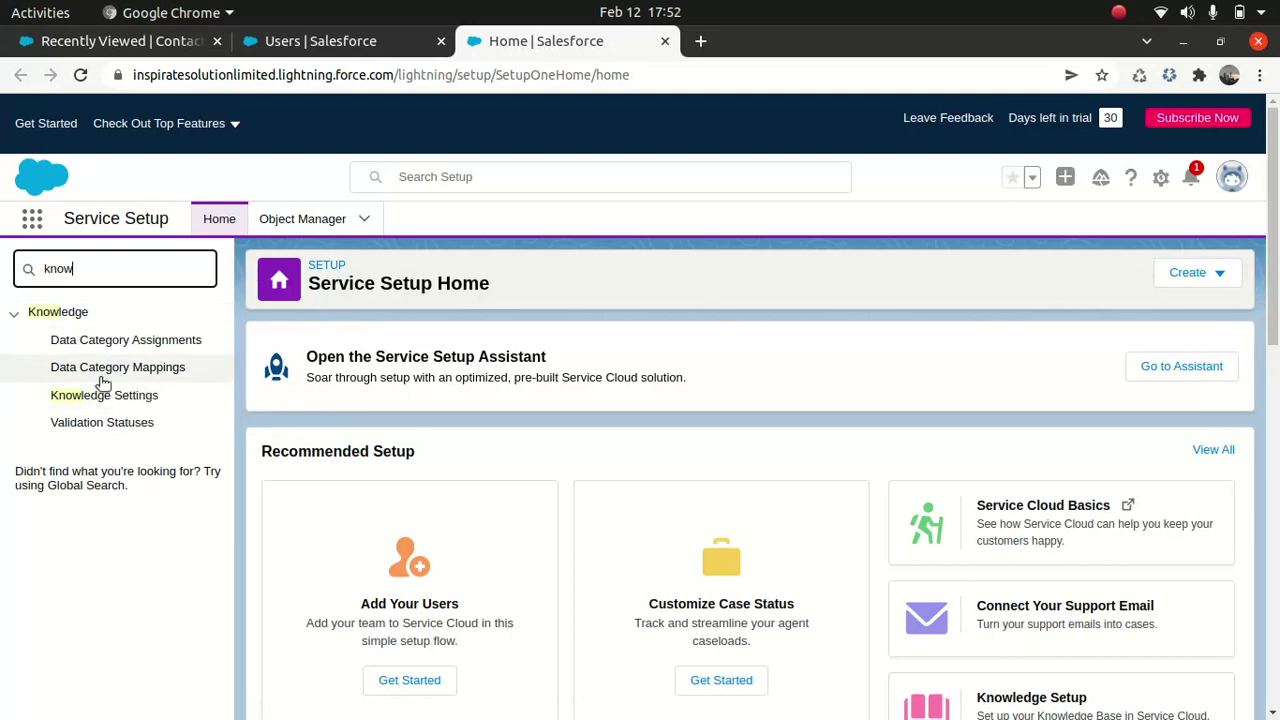
pyautogui.click(80, 401)
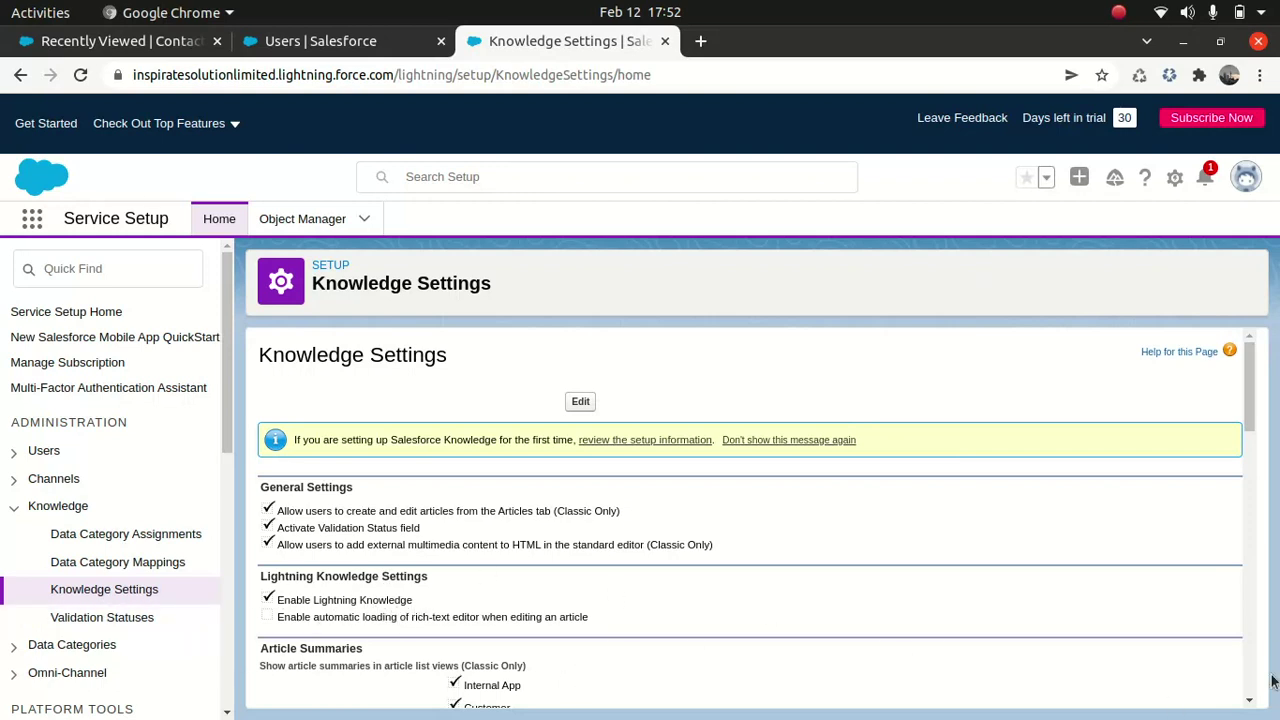
# Review the Knowledge Settings page from General Settings and Article Summaries through to Knowledge Statistics Settings.
pyautogui.click(1250, 702)
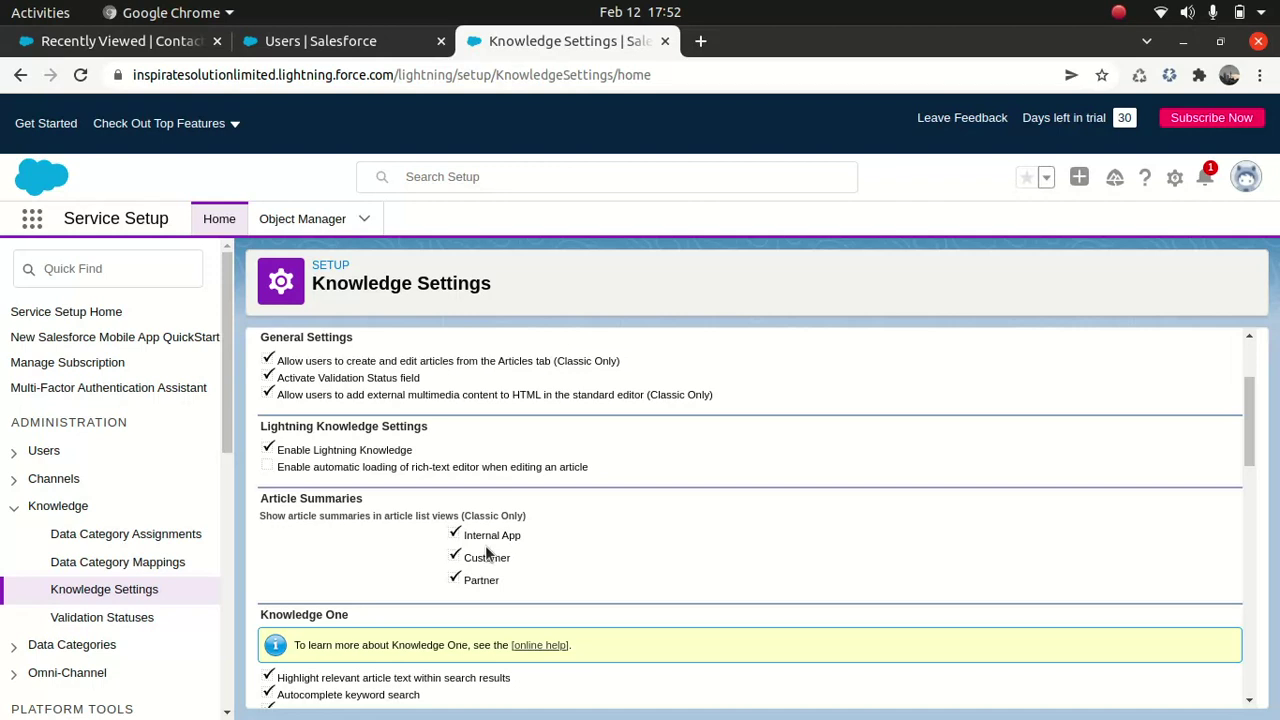
pyautogui.moveTo(686, 498); pyautogui.dragTo(593, 594)
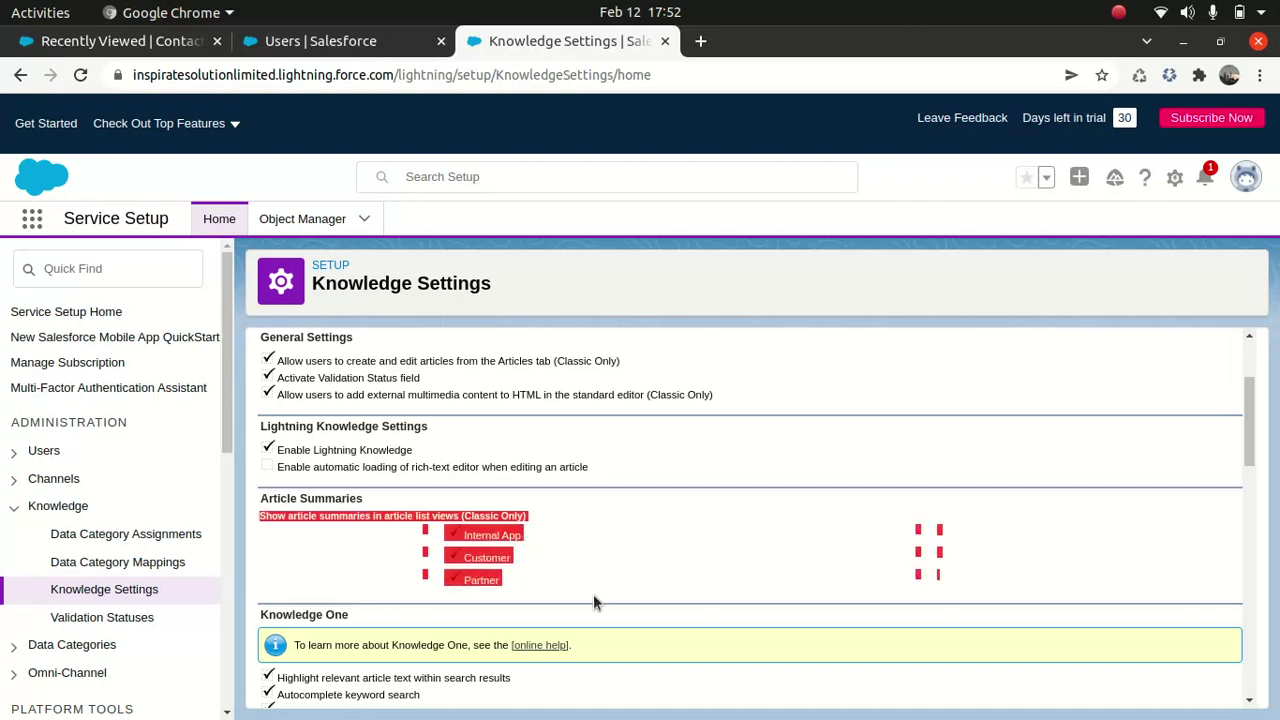
pyautogui.click(923, 623)
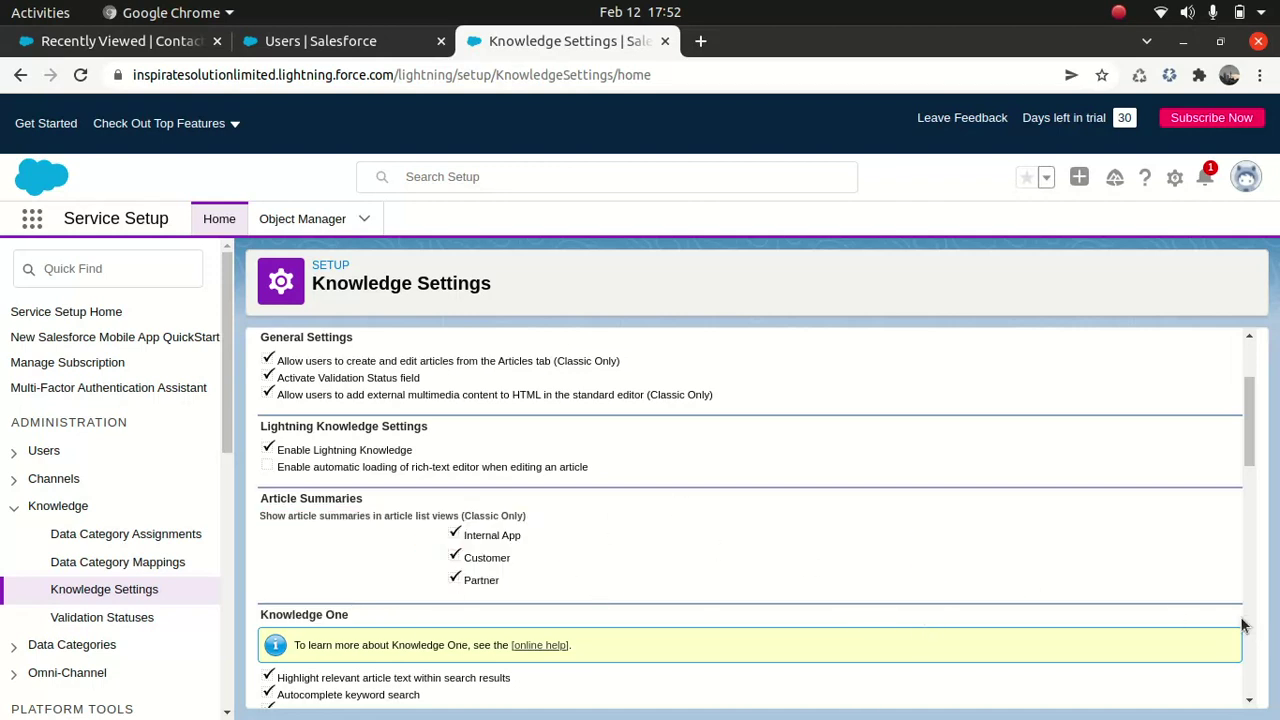
pyautogui.scroll(-3, 1245, 626)
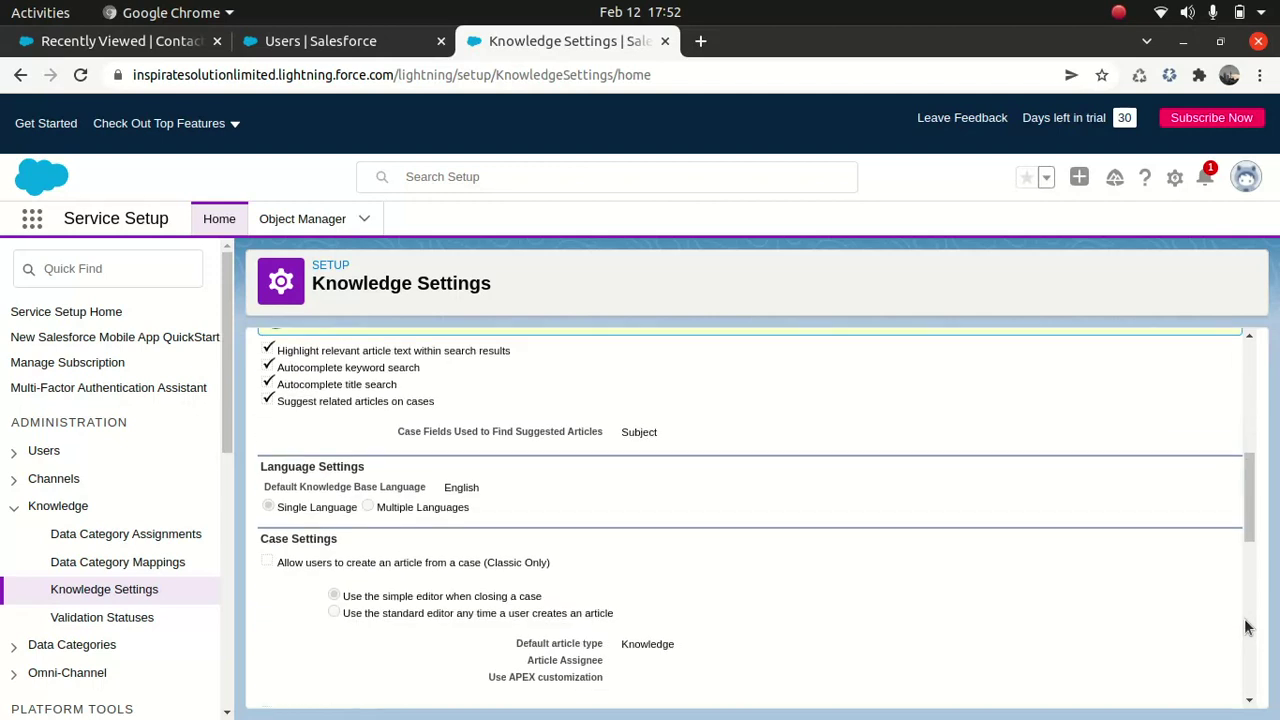
pyautogui.scroll(-3, 1245, 626)
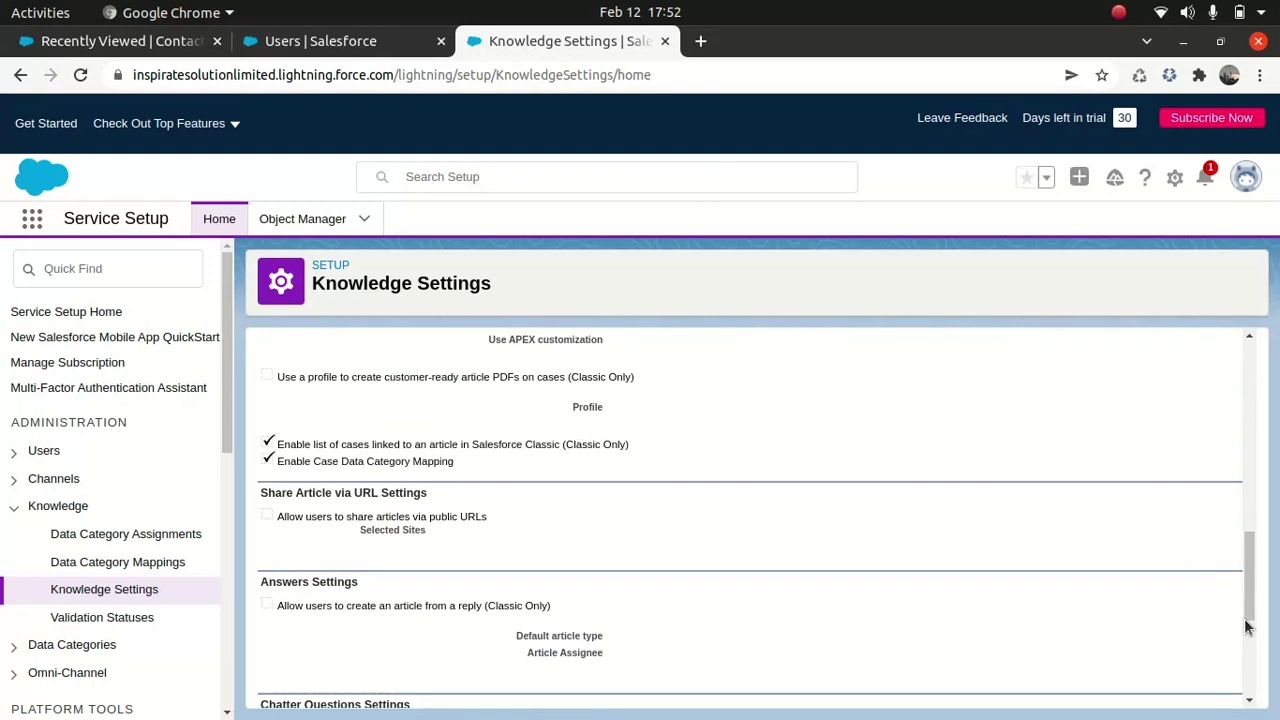
pyautogui.scroll(-3, 1247, 627)
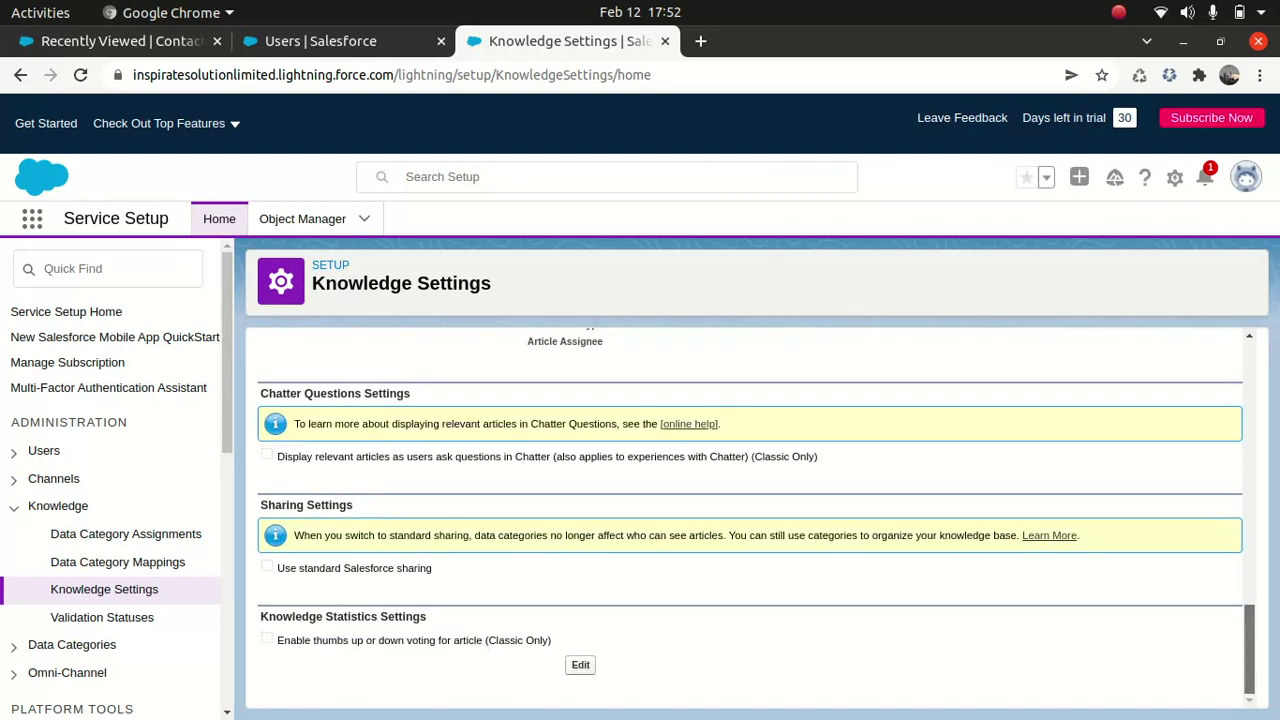
pyautogui.moveTo(1249, 640); pyautogui.dragTo(1235, 330)
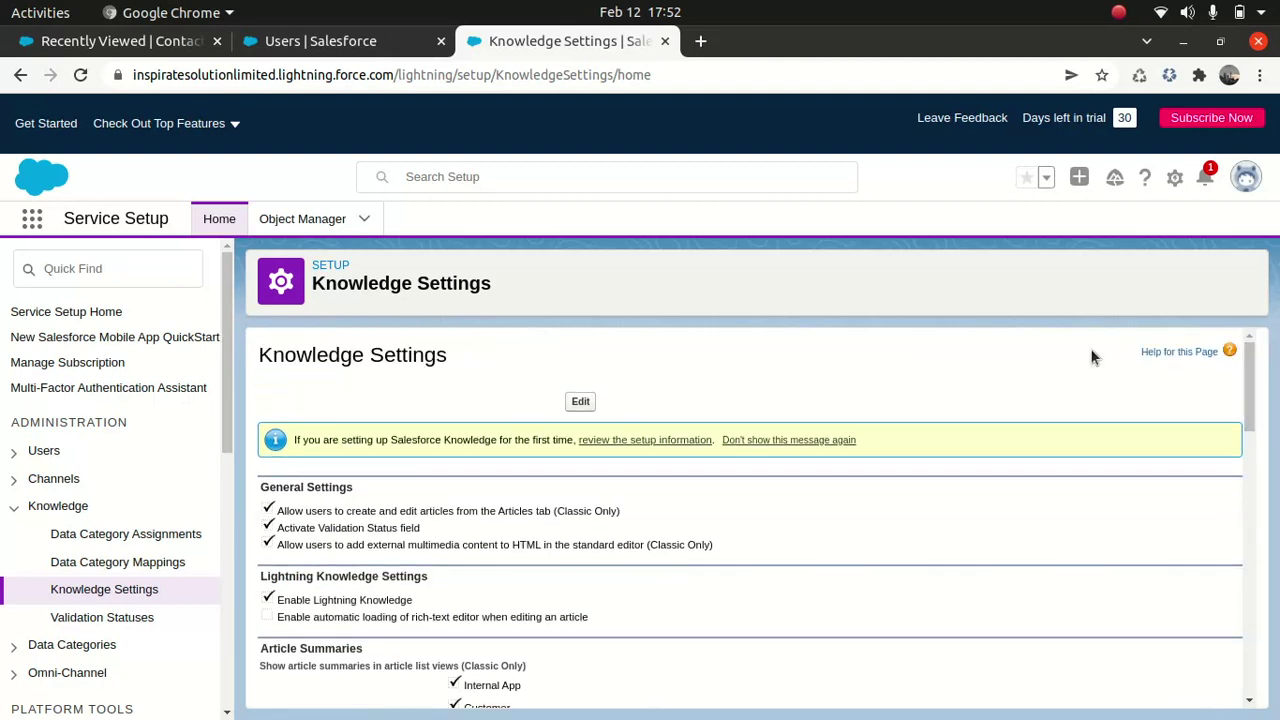
pyautogui.moveTo(1246, 374)
pyautogui.mouseDown()
pyautogui.moveTo(1249, 557)
pyautogui.moveTo(1250, 380)
pyautogui.mouseUp()
# Search the apps and items for "know" and open the Knowledge article list.
pyautogui.click(30, 220)
pyautogui.write('know')
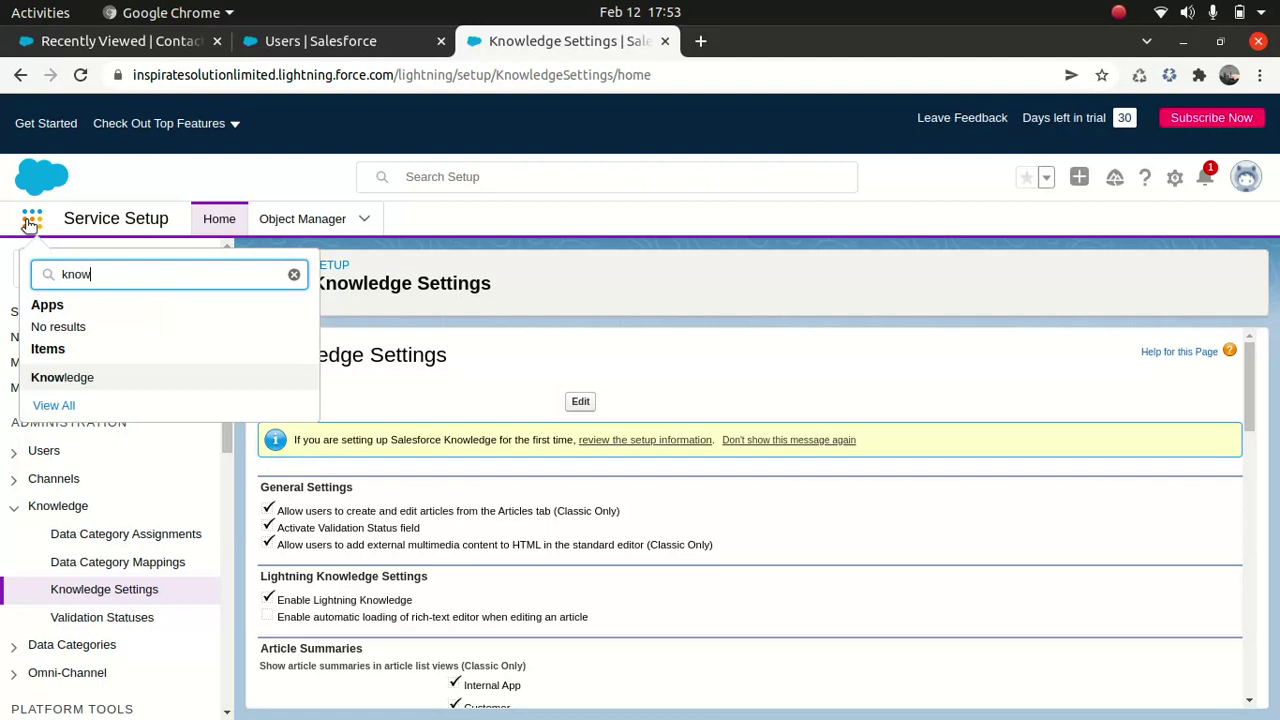
pyautogui.click(94, 377)
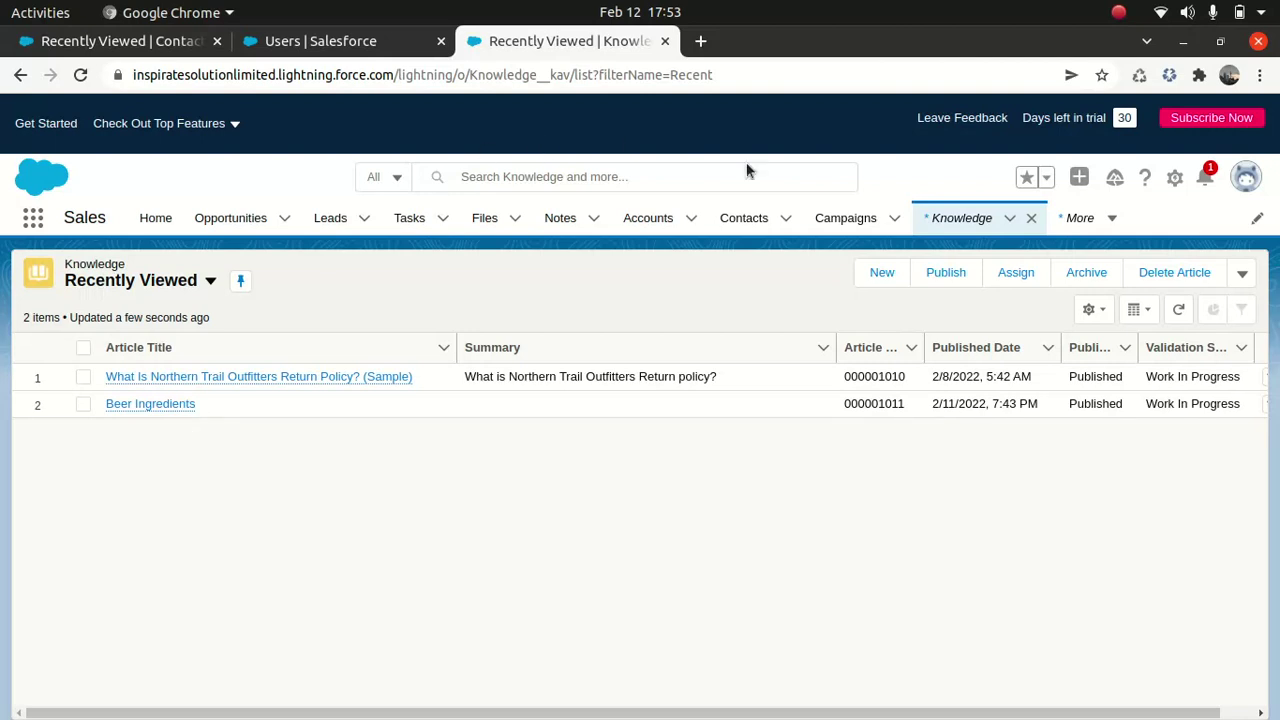
# Check the record types offered for a new article, and review the Beer Ingredients article's details and properties before returning to the article list.
pyautogui.click(882, 274)
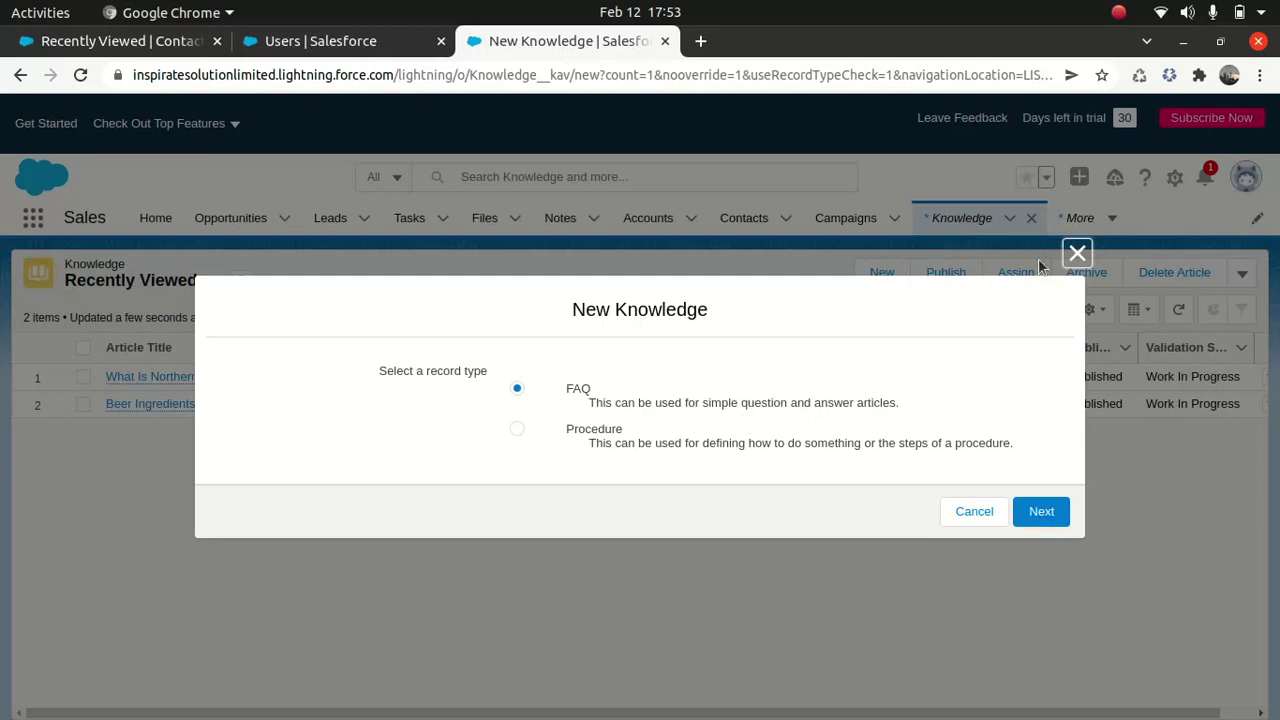
pyautogui.click(1078, 254)
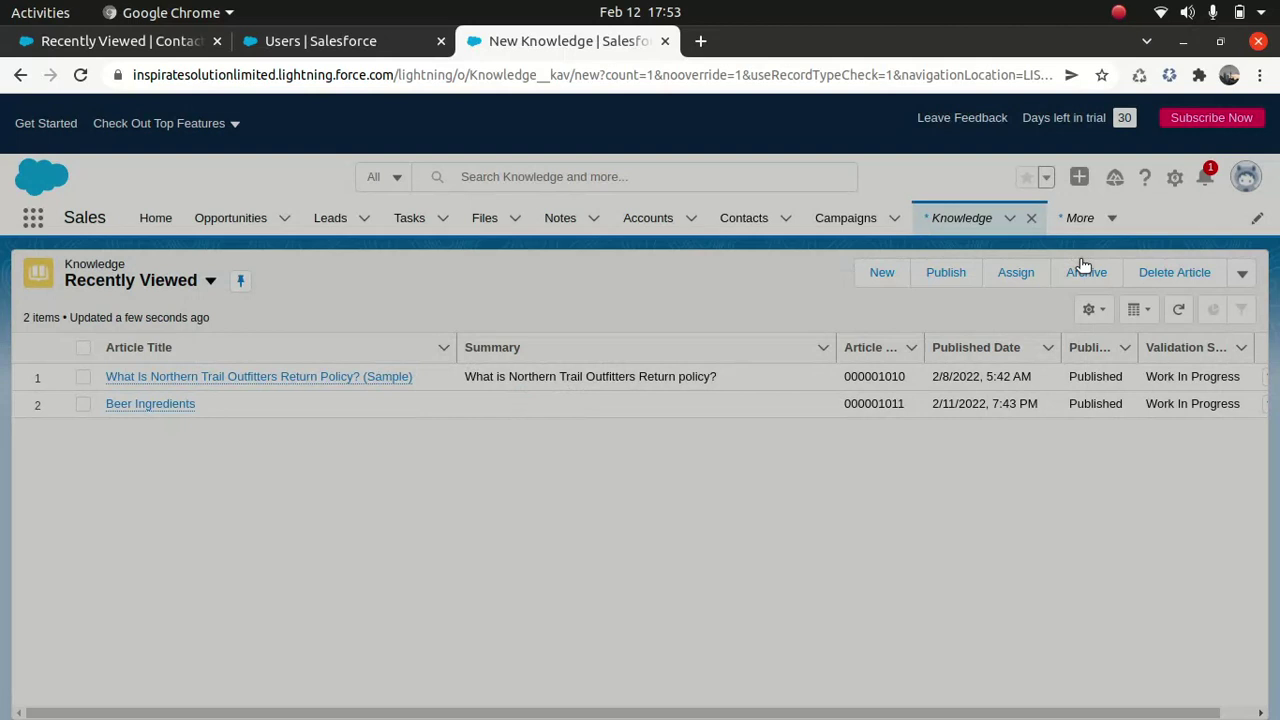
pyautogui.click(168, 403)
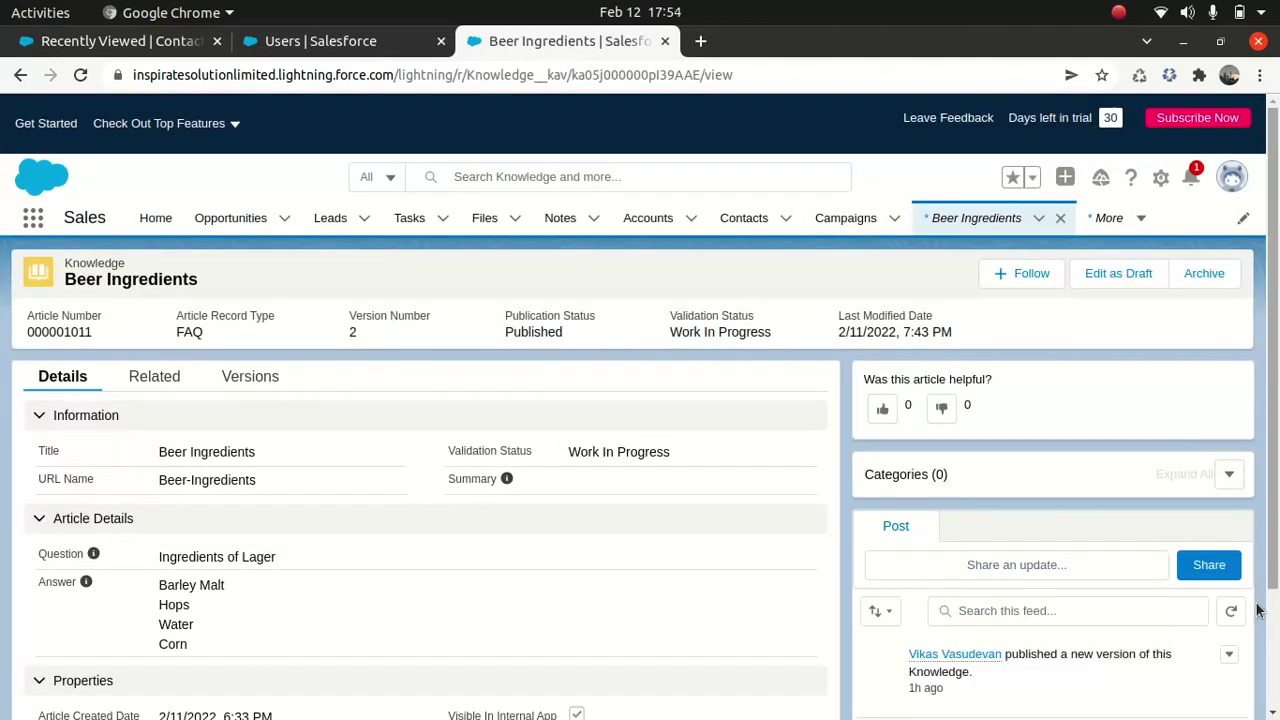
pyautogui.scroll(-3, 437, 445)
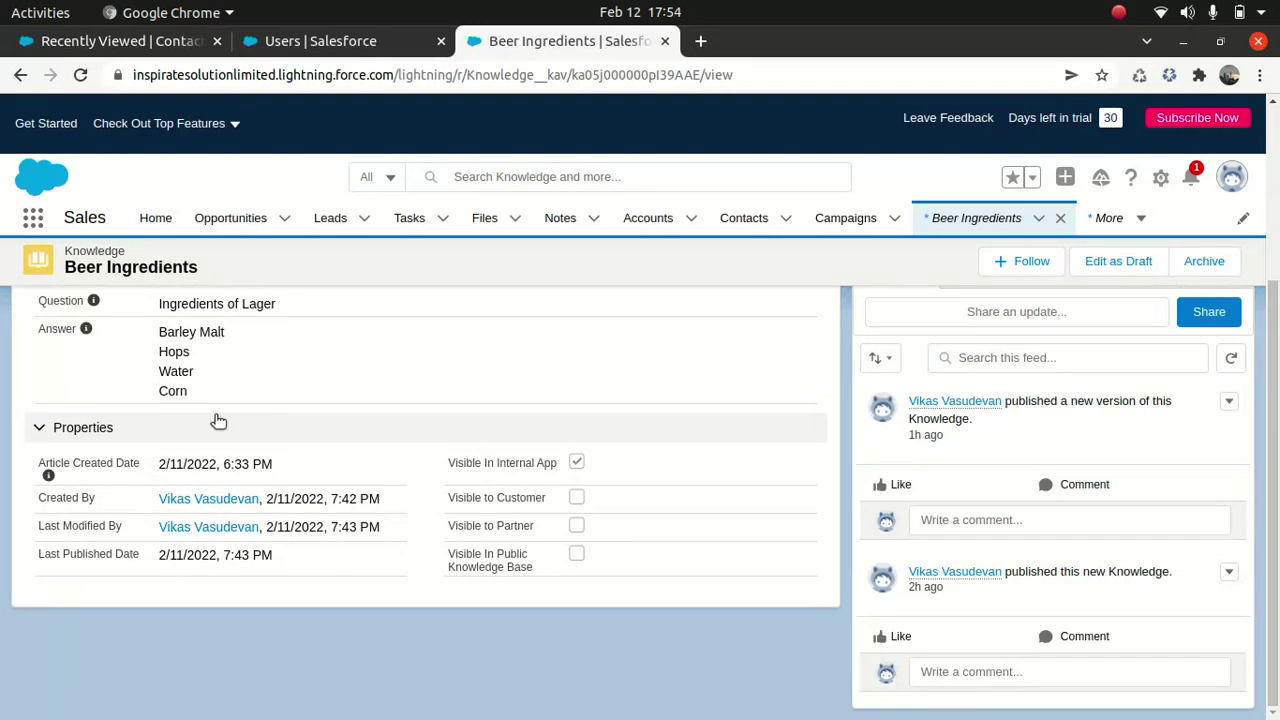
pyautogui.click(20, 75)
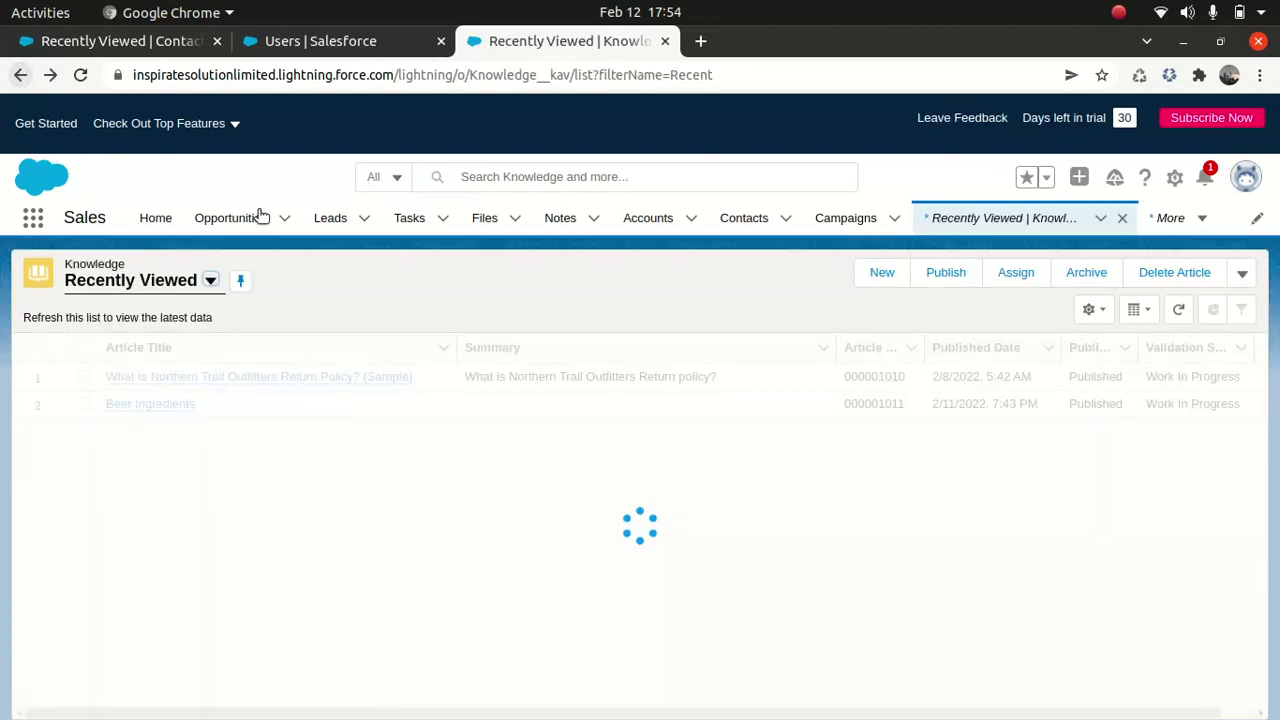
# Start a new Knowledge article with the Procedure record type.
pyautogui.click(881, 275)
pyautogui.click(517, 429)
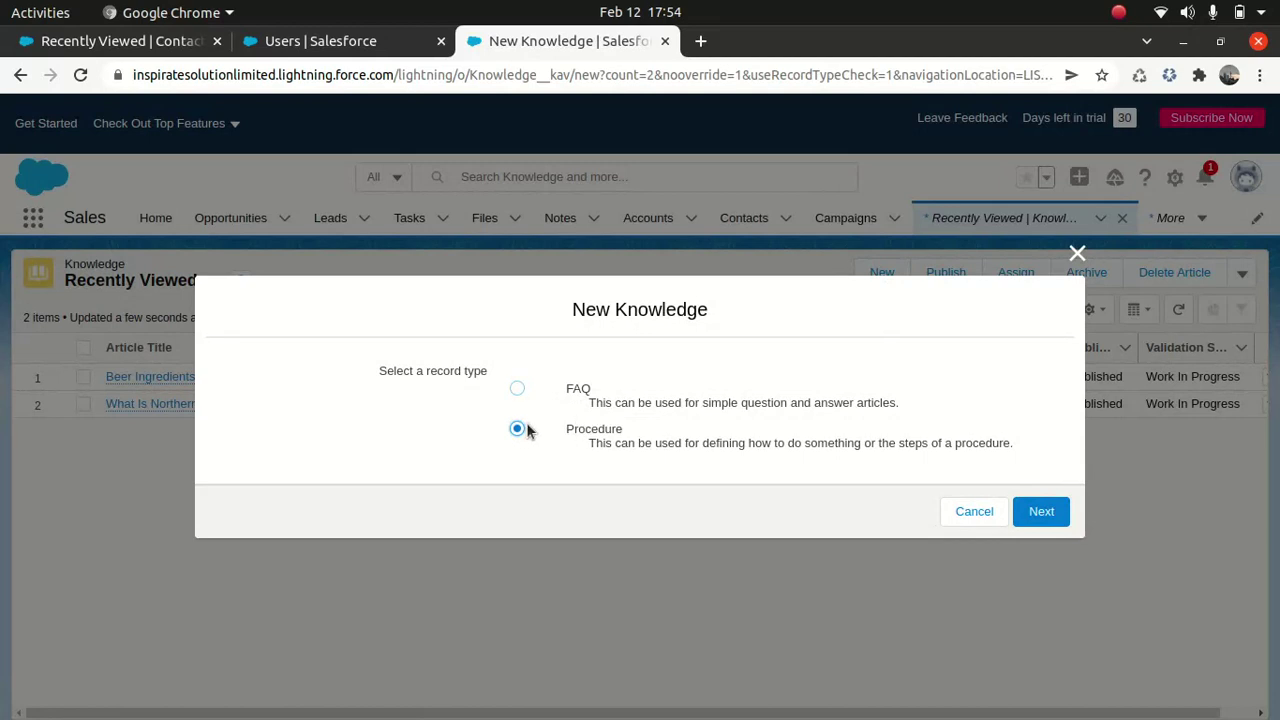
pyautogui.click(1041, 511)
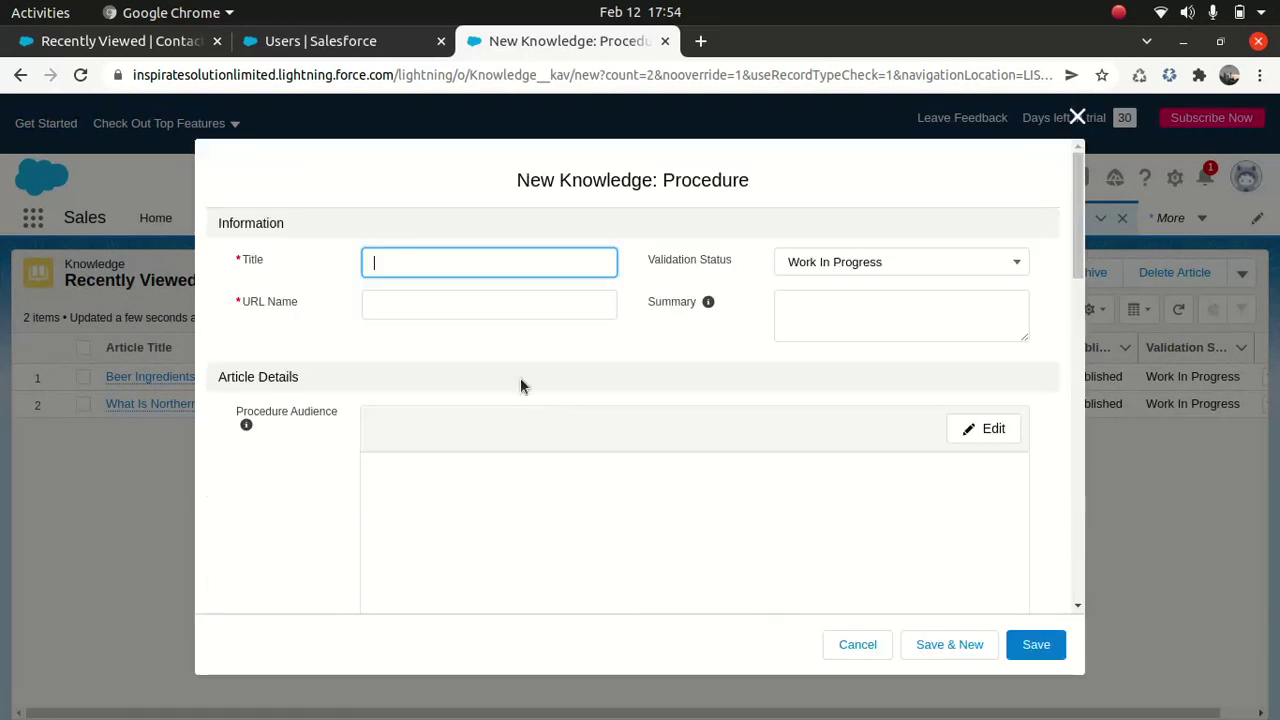
# Title the new procedure article "Install Solar Panel" and have its URL name filled in from the title.
pyautogui.write('Howto')
pyautogui.press('BackSpace')
pyautogui.press('BackSpace')
pyautogui.press('BackSpace')
pyautogui.press('BackSpace')
pyautogui.press('BackSpace')
pyautogui.write('Install Solar')
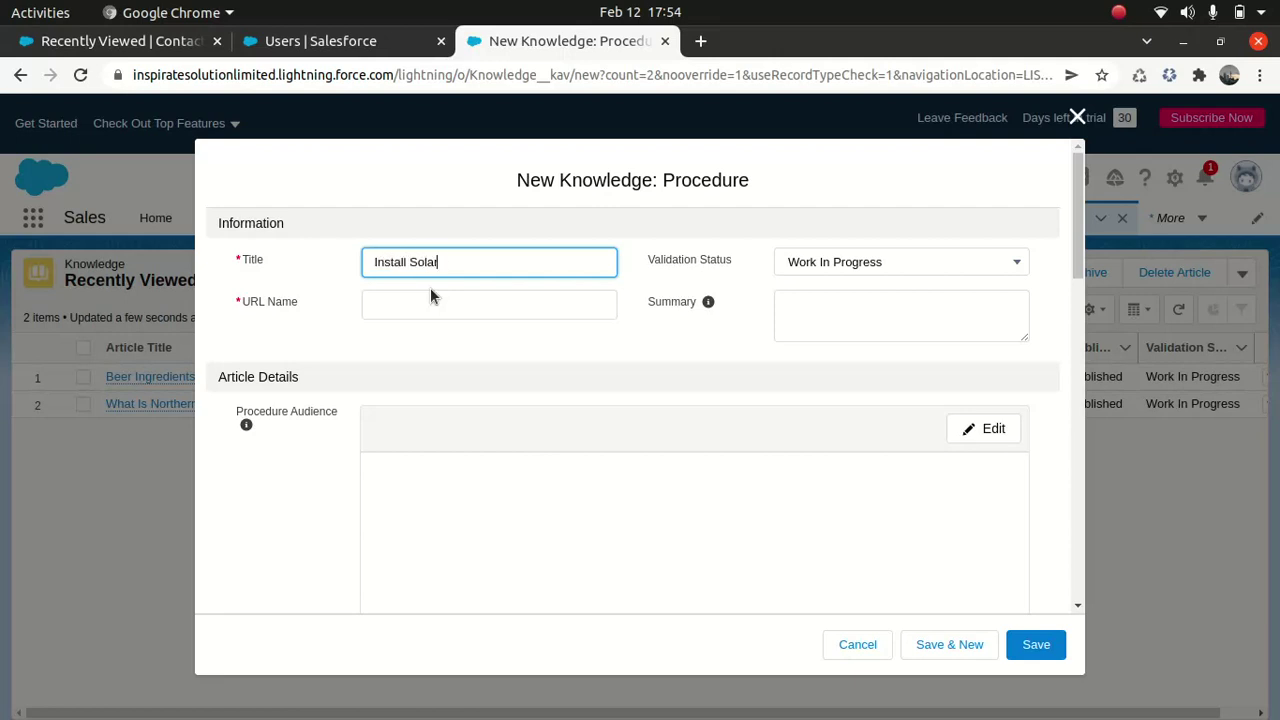
pyautogui.write(' Planel')
pyautogui.press('Tab')
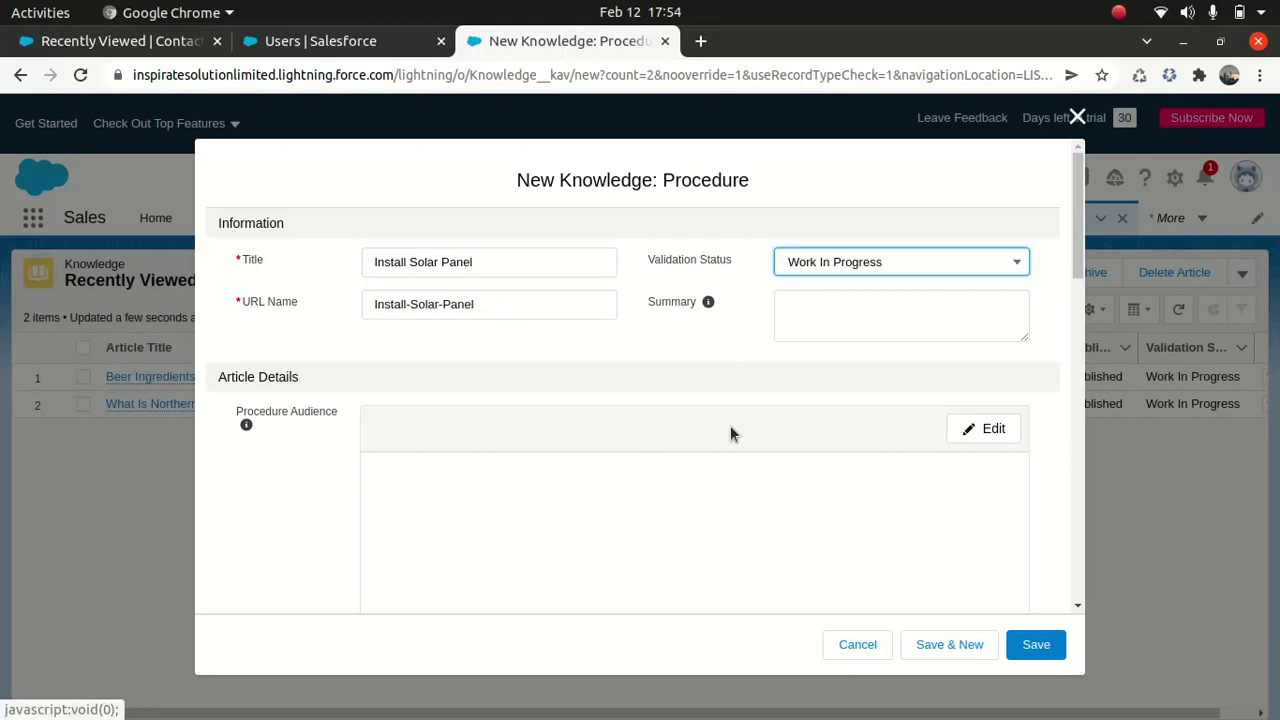
# Open the Procedure Audience field of the new article for rich-text editing.
pyautogui.click(985, 440)
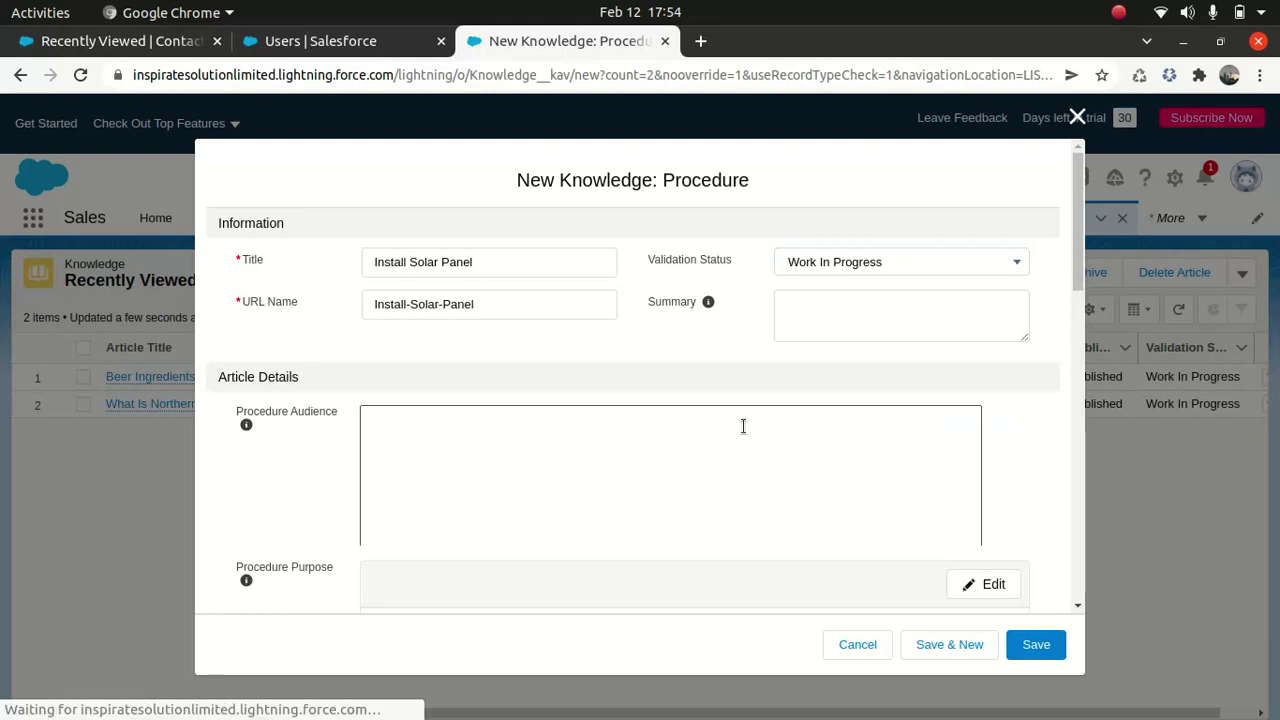
pyautogui.click(517, 512)
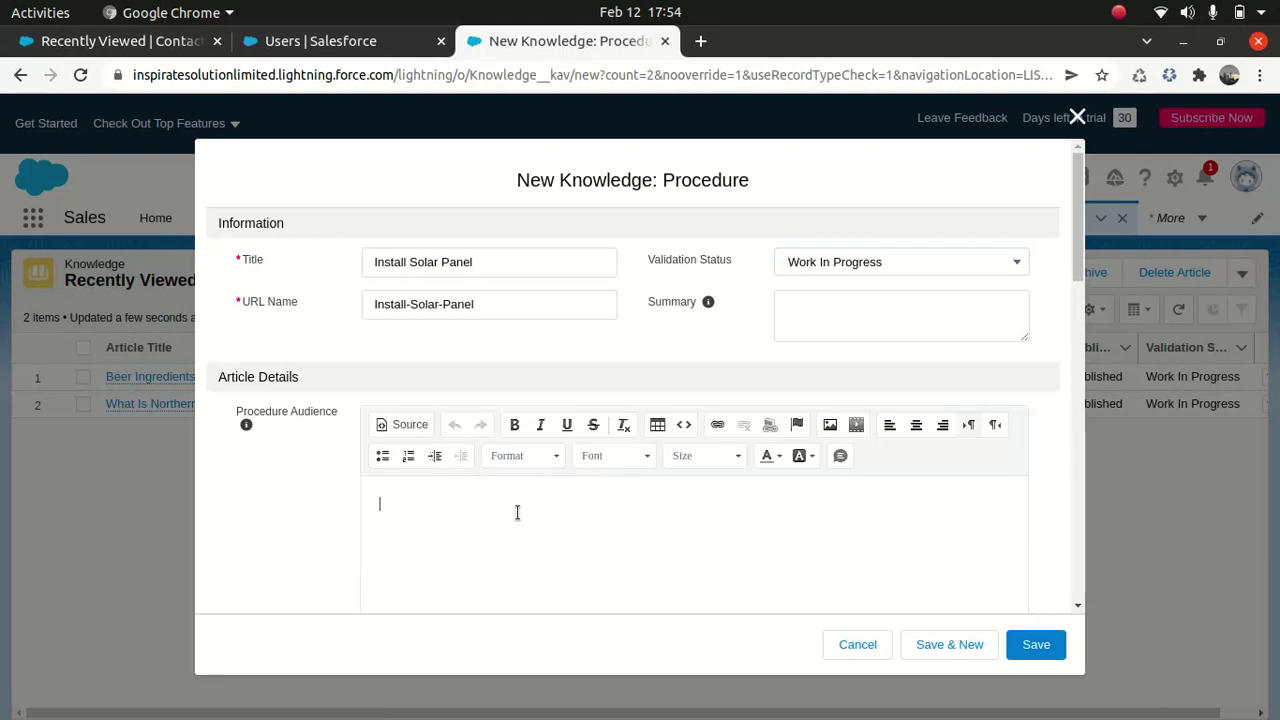
pyautogui.moveTo(1078, 255)
pyautogui.mouseDown()
pyautogui.moveTo(1091, 568)
pyautogui.moveTo(1067, 297)
pyautogui.moveTo(1074, 230)
pyautogui.mouseUp()
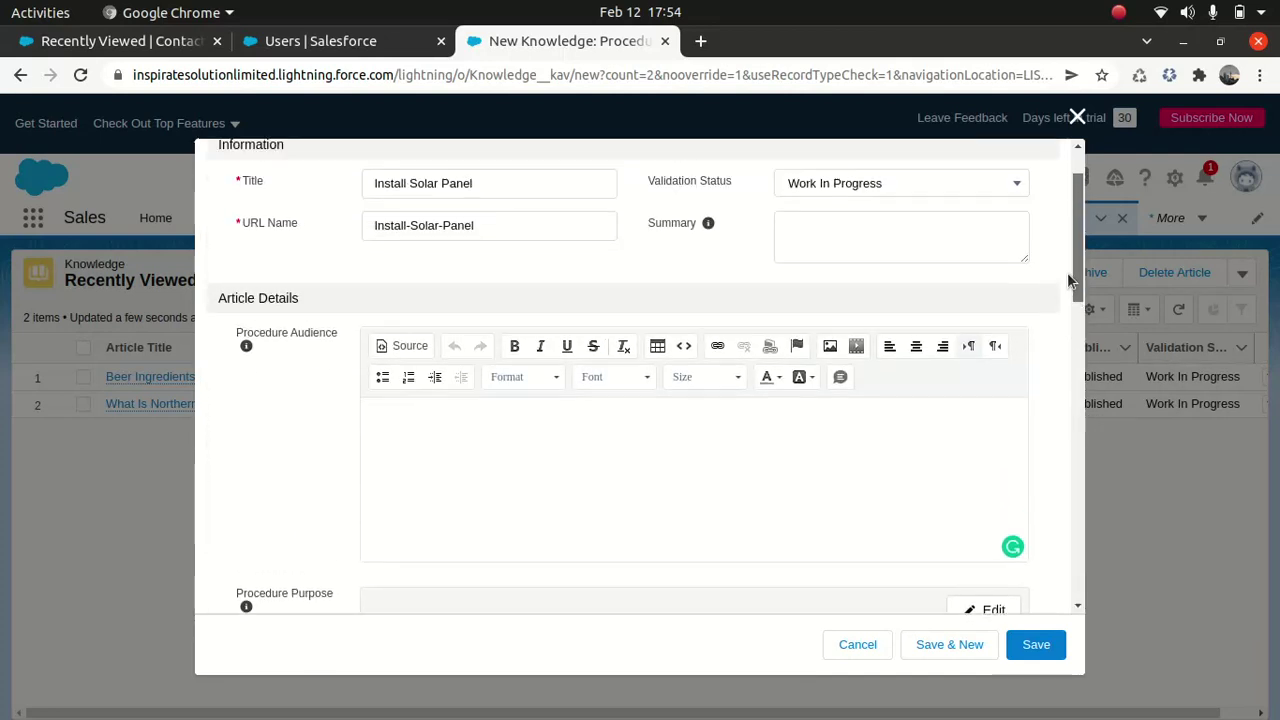
pyautogui.write('So')
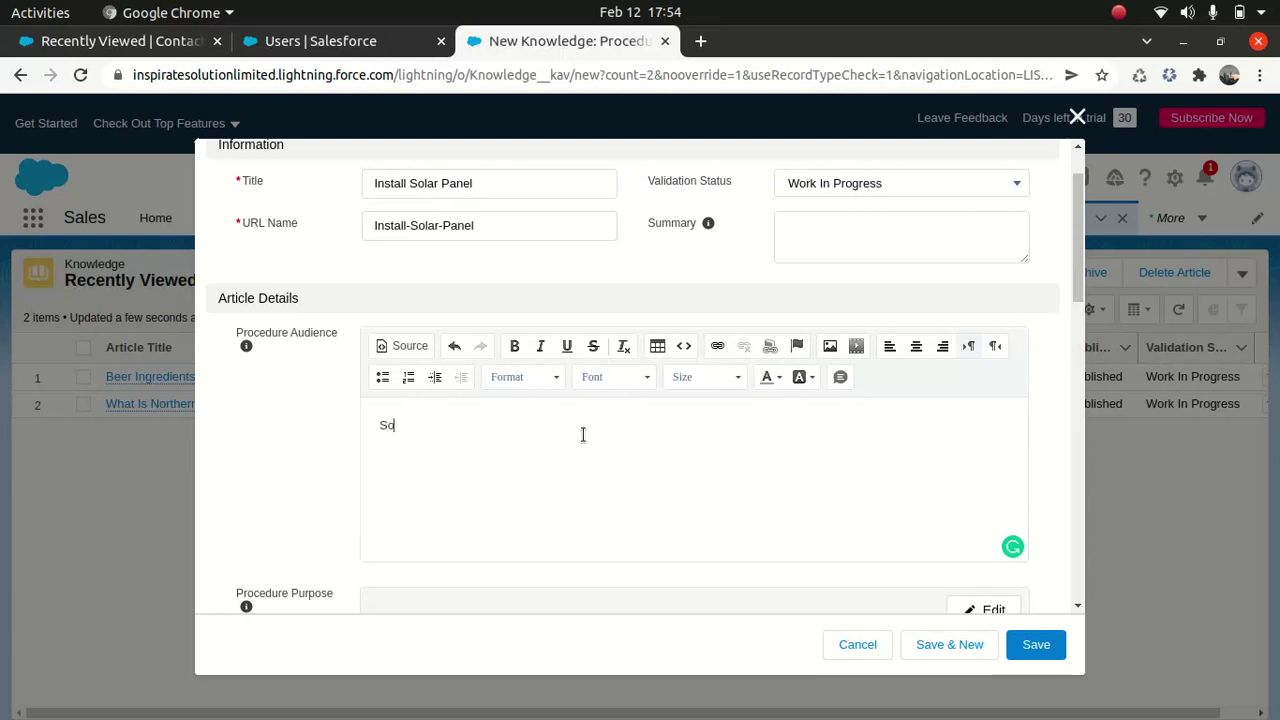
pyautogui.write('meone')
pyautogui.moveTo(245, 346)
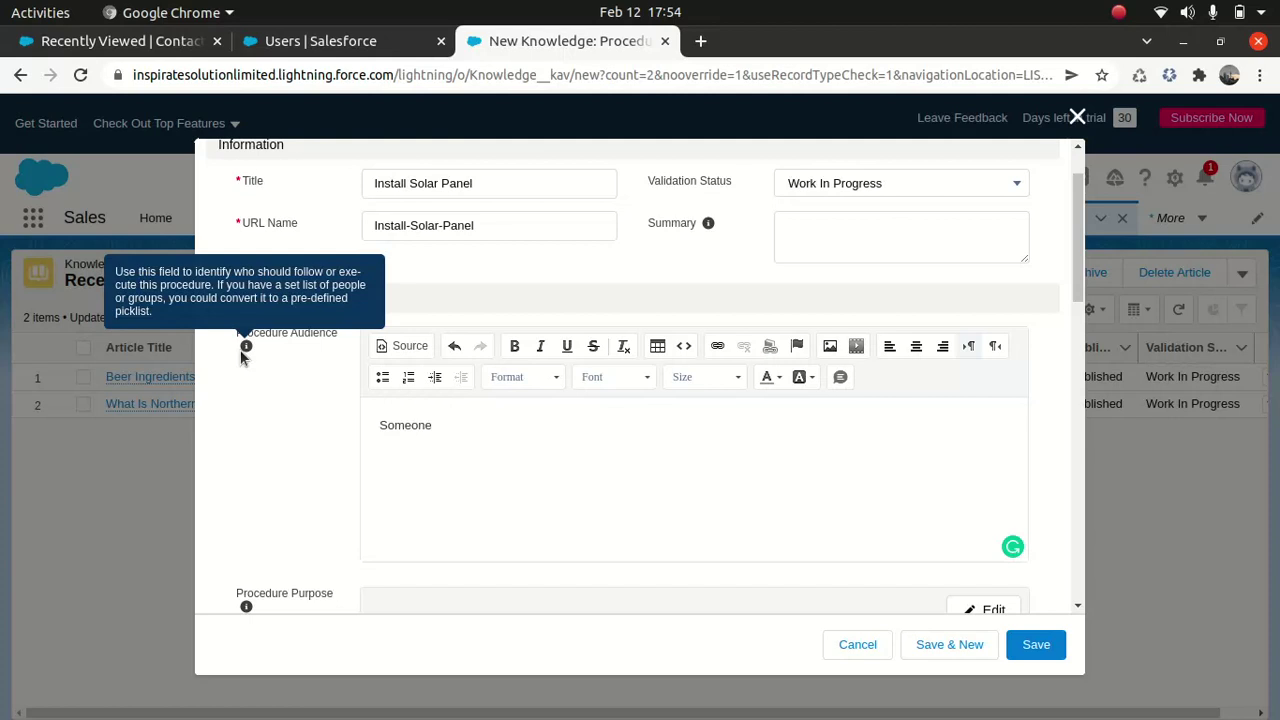
pyautogui.write('who has exper')
pyautogui.press('BackSpace')
pyautogui.press('BackSpace')
pyautogui.press('BackSpace')
pyautogui.press('BackSpace')
pyautogui.press('BackSpace')
pyautogui.press('BackSpace')
pyautogui.press('BackSpace')
pyautogui.press('BackSpace')
pyautogui.press('BackSpace')
pyautogui.press('BackSpace')
pyautogui.press('BackSpace')
pyautogui.press('BackSpace')
pyautogui.press('BackSpace')
pyautogui.press('BackSpace')
pyautogui.press('BackSpace')
pyautogui.press('BackSpace')
pyautogui.press('BackSpace')
pyautogui.press('BackSpace')
pyautogui.press('BackSpace')
pyautogui.press('BackSpace')
pyautogui.press('BackSpace')
# Enter "An experienced electrician" as the Procedure Audience.
pyautogui.write('ANa')
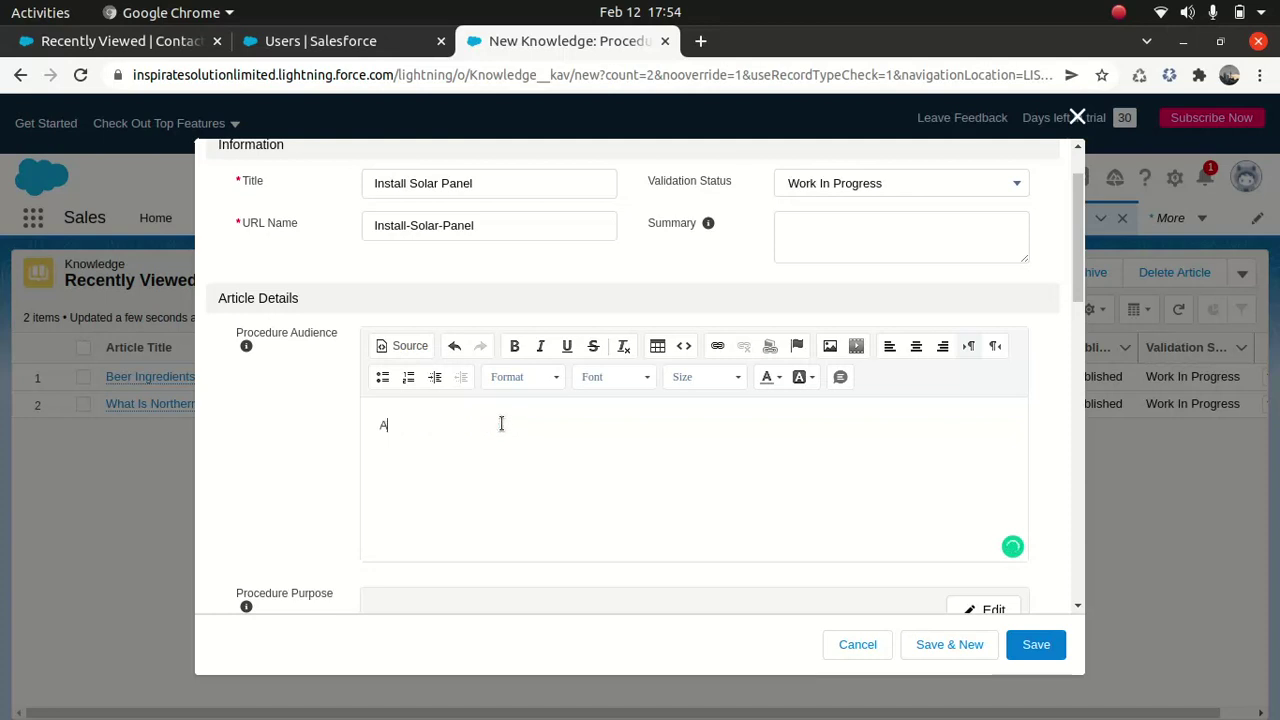
pyautogui.press('BackSpace')
pyautogui.press('BackSpace')
pyautogui.write('n experienced electrician')
# Enter "Install solar panel" as the Procedure Purpose.
pyautogui.click(1078, 607)
pyautogui.click(1078, 607)
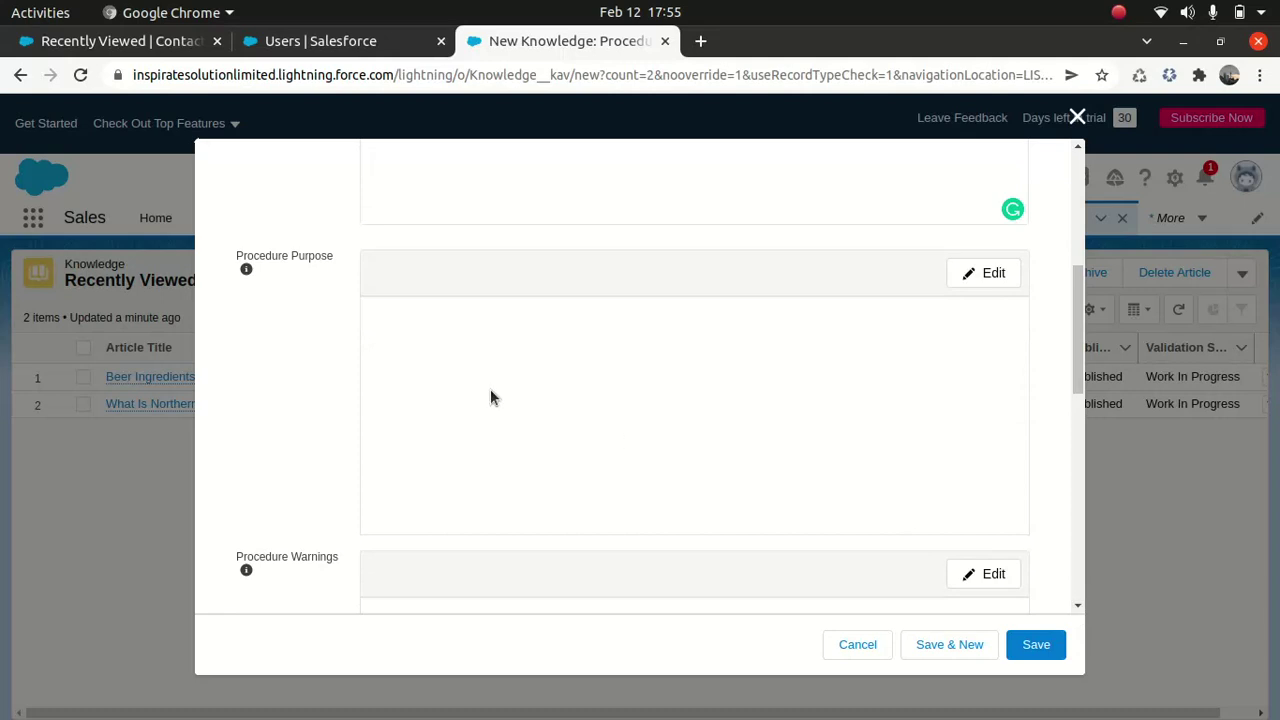
pyautogui.moveTo(245, 272)
pyautogui.click(974, 284)
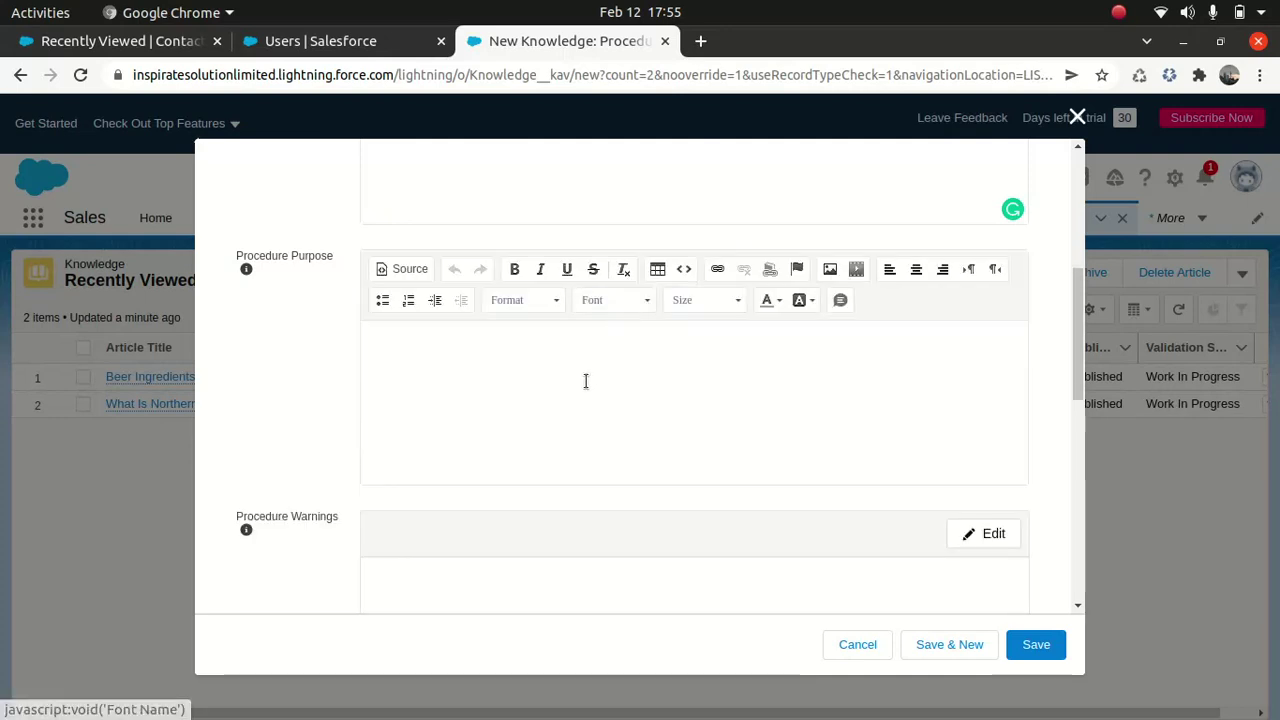
pyautogui.write('Install solar panel')
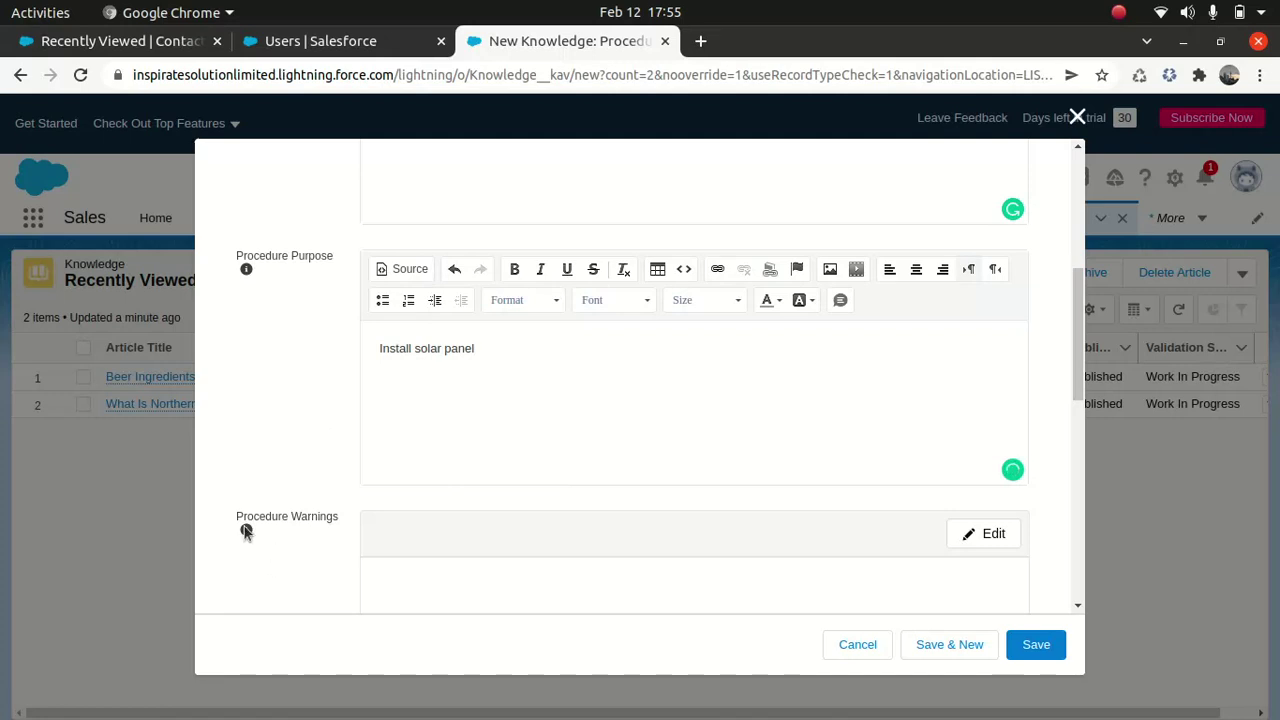
# Enter "Read the instruction manual before proceeding" as the Procedure Warnings.
pyautogui.moveTo(246, 532)
pyautogui.scroll(-3, 1080, 380)
pyautogui.click(993, 365)
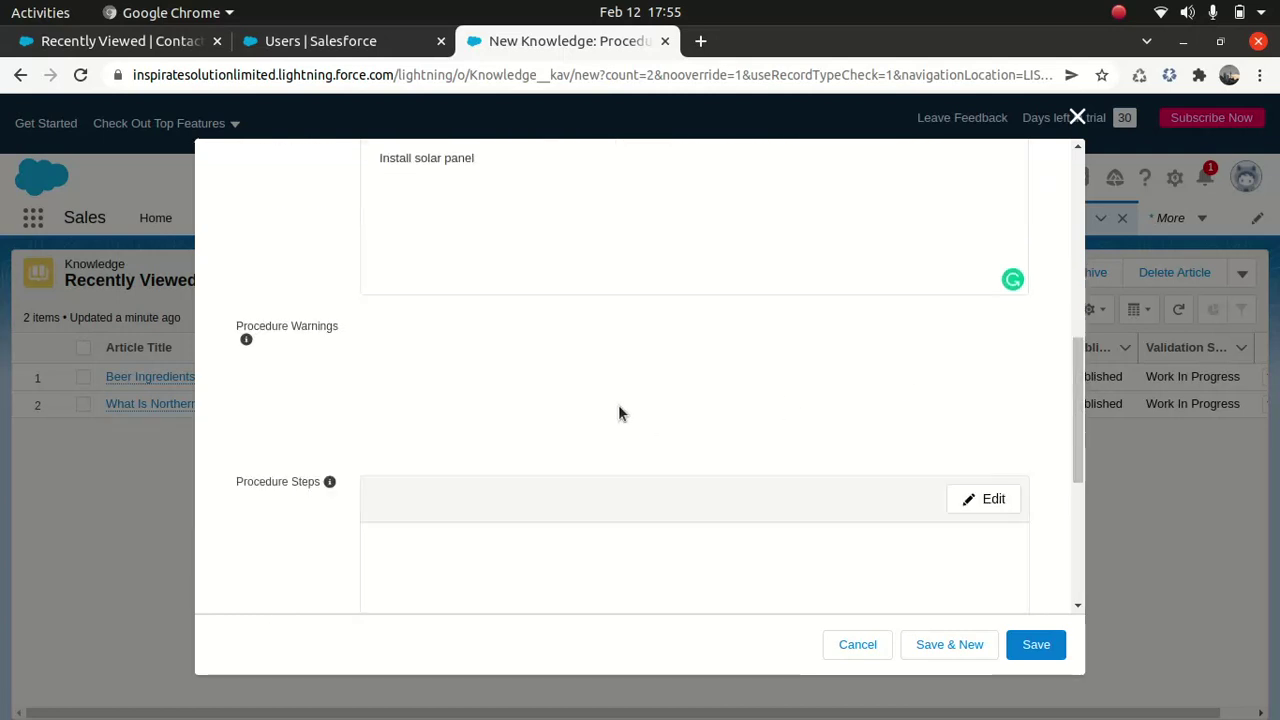
pyautogui.click(577, 460)
pyautogui.write('Read the ins')
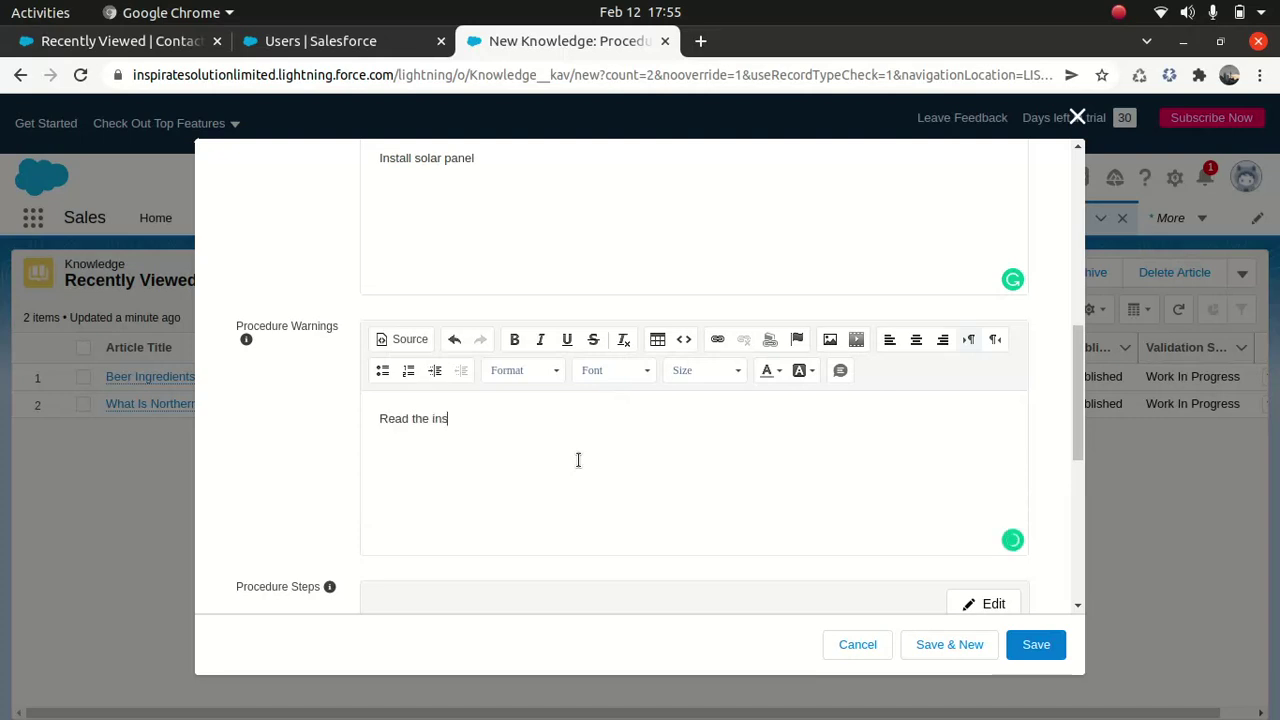
pyautogui.write('truction manual before p')
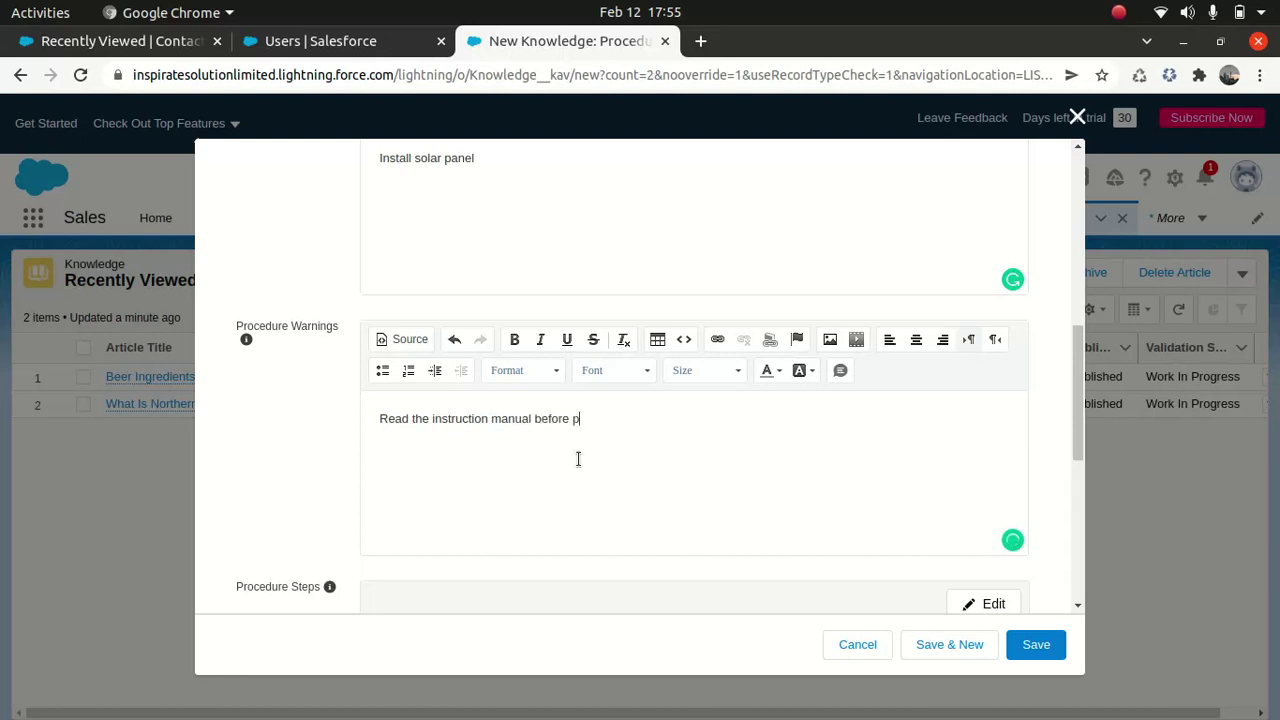
pyautogui.write('roceeding')
# Enter "Install solar panel" as the Procedure Steps and save the article.
pyautogui.moveTo(1072, 403); pyautogui.dragTo(1073, 482)
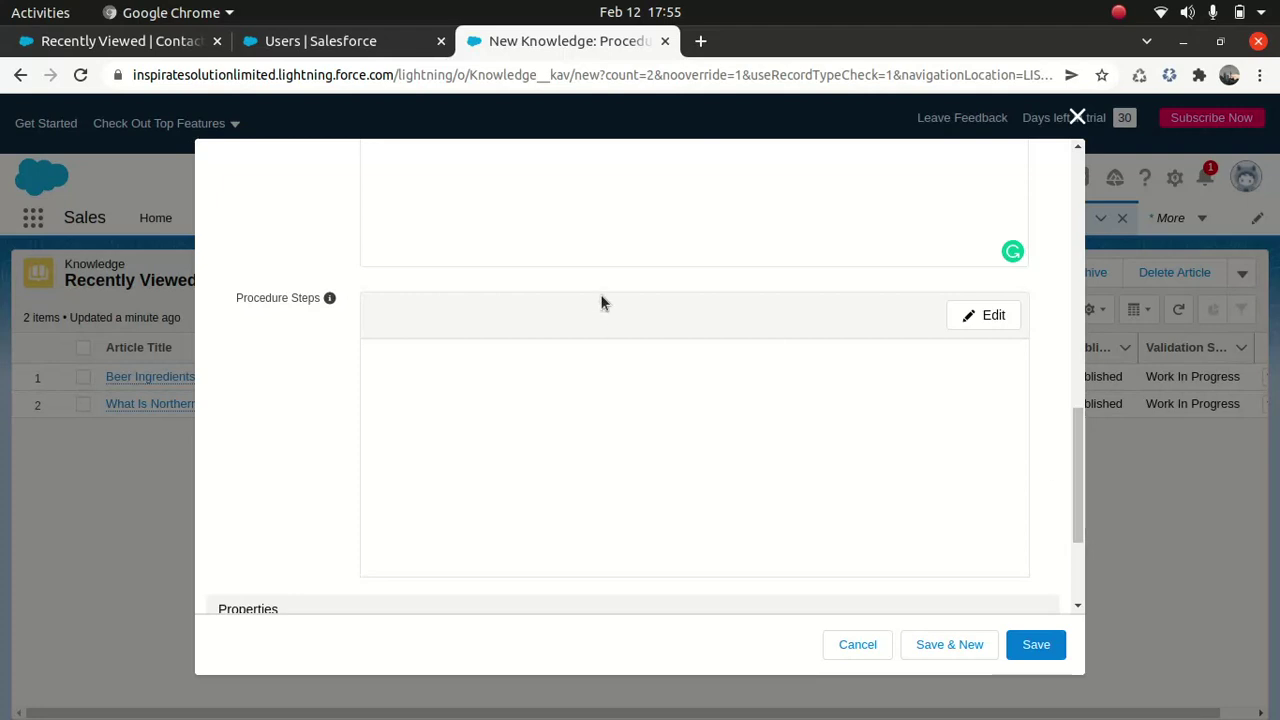
pyautogui.click(991, 316)
pyautogui.click(566, 426)
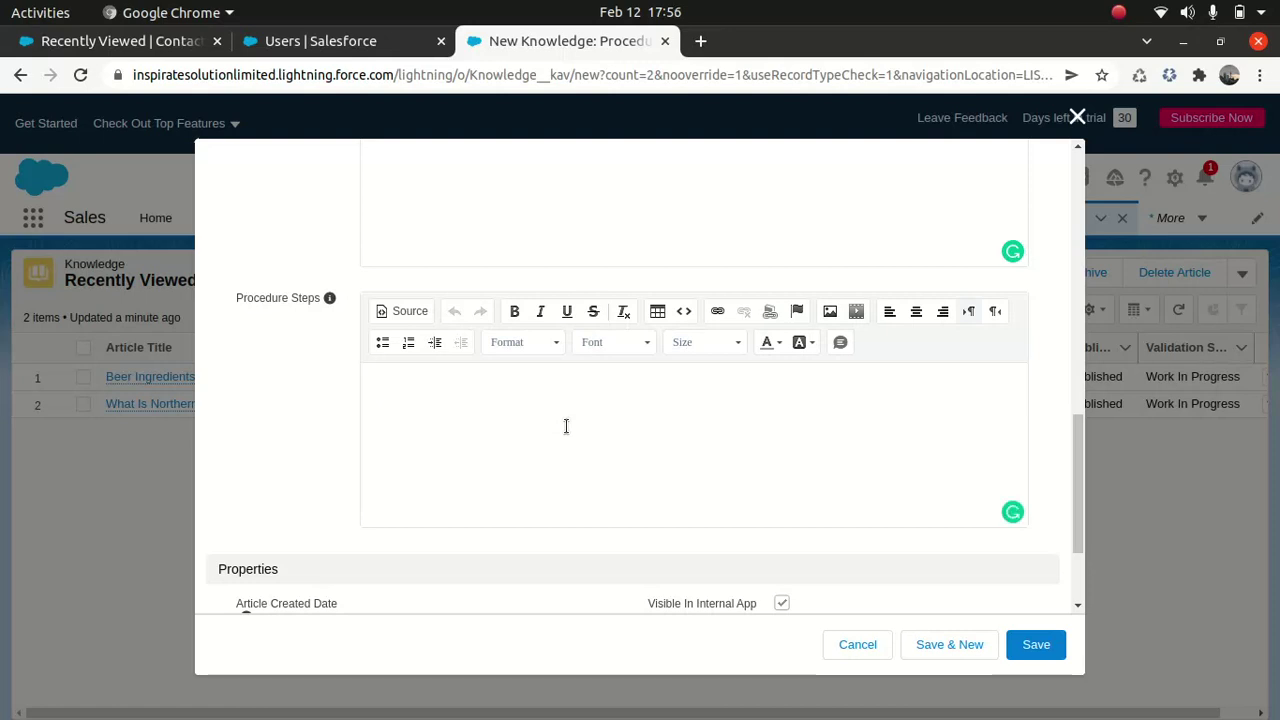
pyautogui.write('Install solar panel')
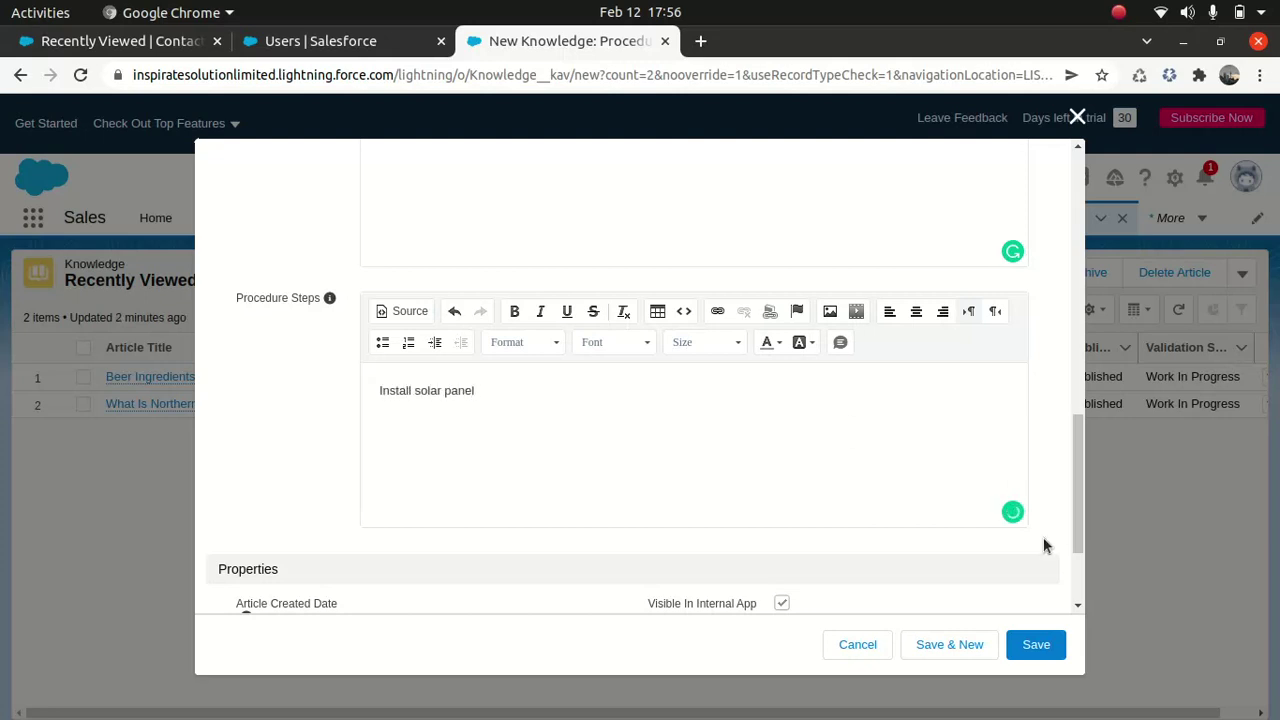
pyautogui.click(1037, 645)
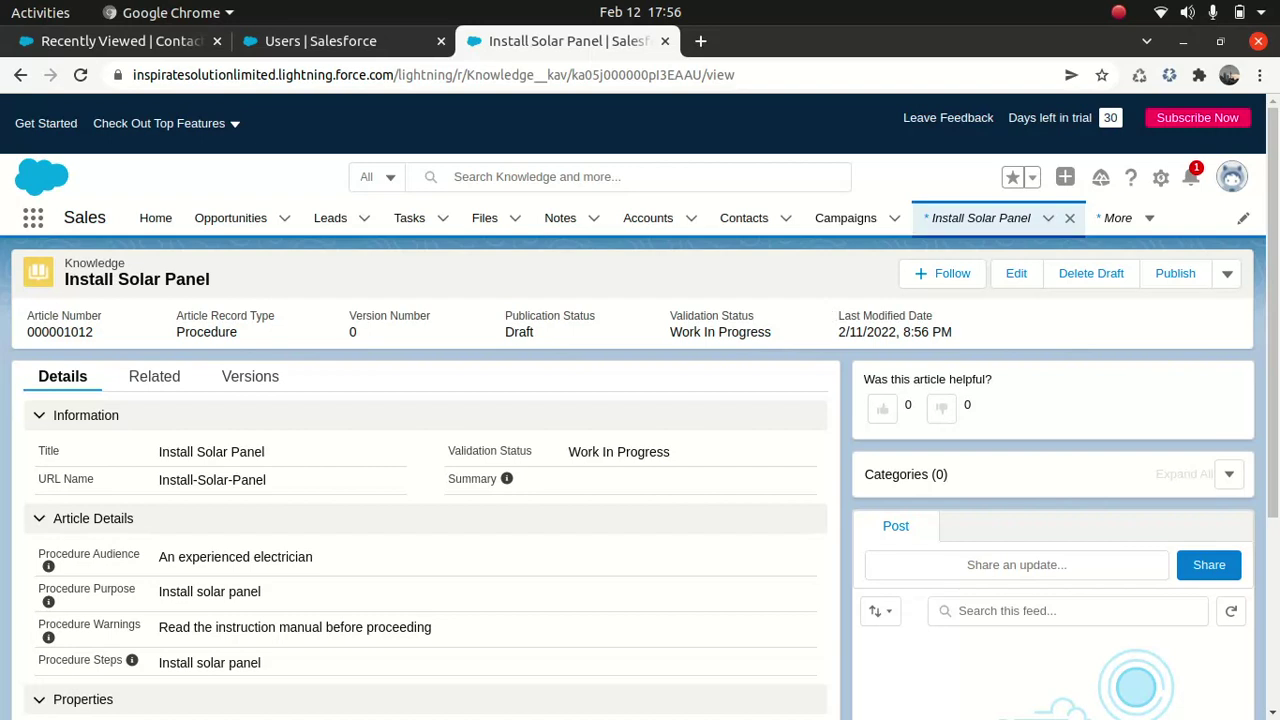
# Publish the Install Solar Panel article immediately and return to the Knowledge article list.
pyautogui.click(1176, 273)
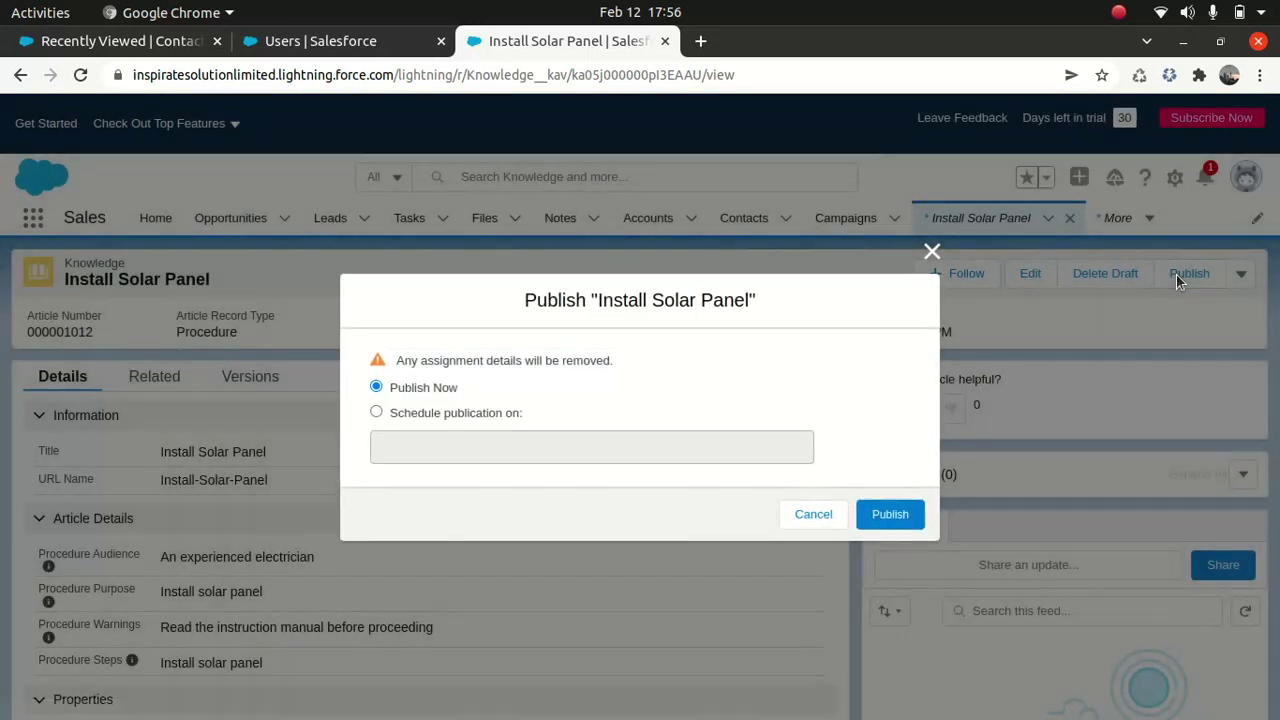
pyautogui.click(876, 516)
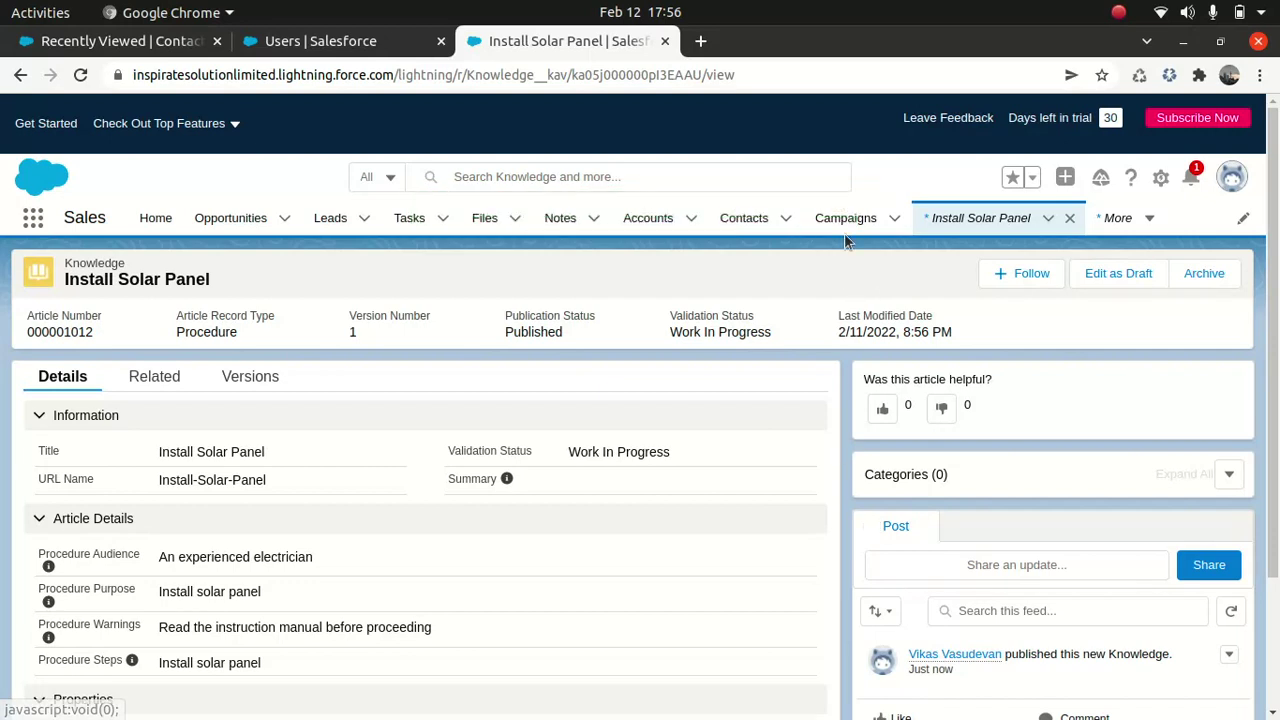
pyautogui.click(956, 221)
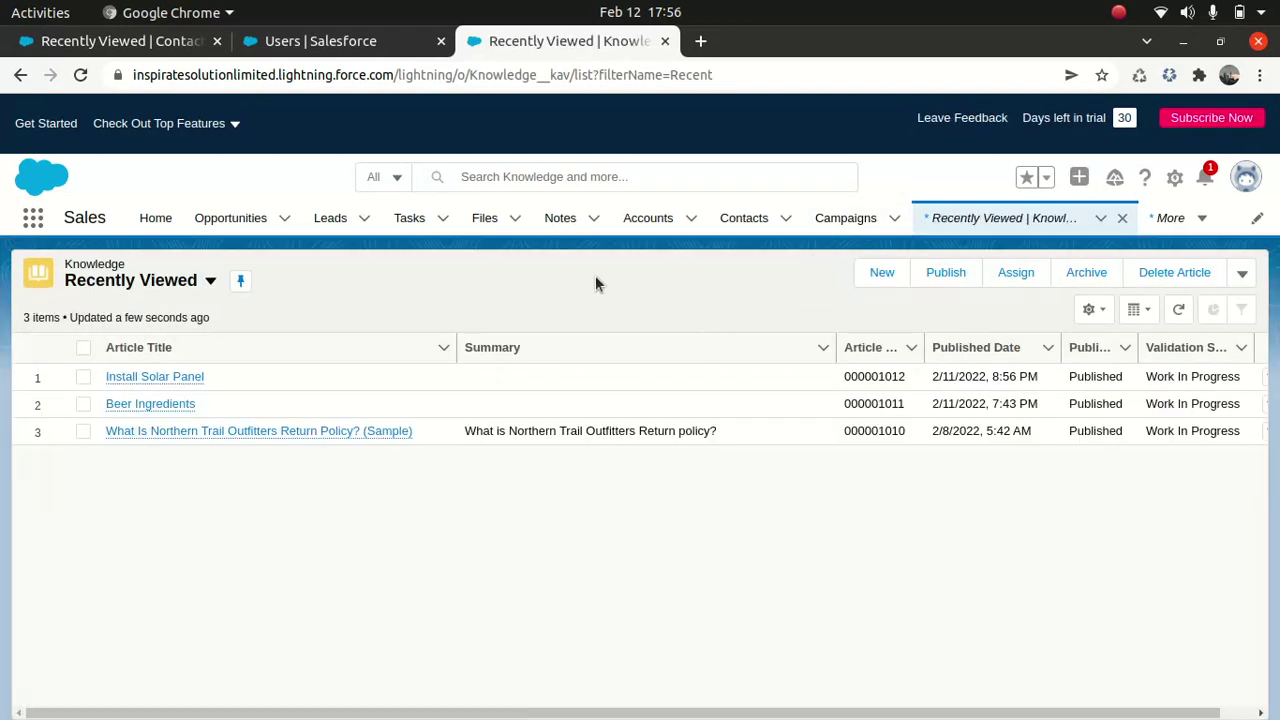
pyautogui.moveTo(197, 381)
# Search the apps and items for "cas", open Cases, and start a new case.
pyautogui.click(36, 218)
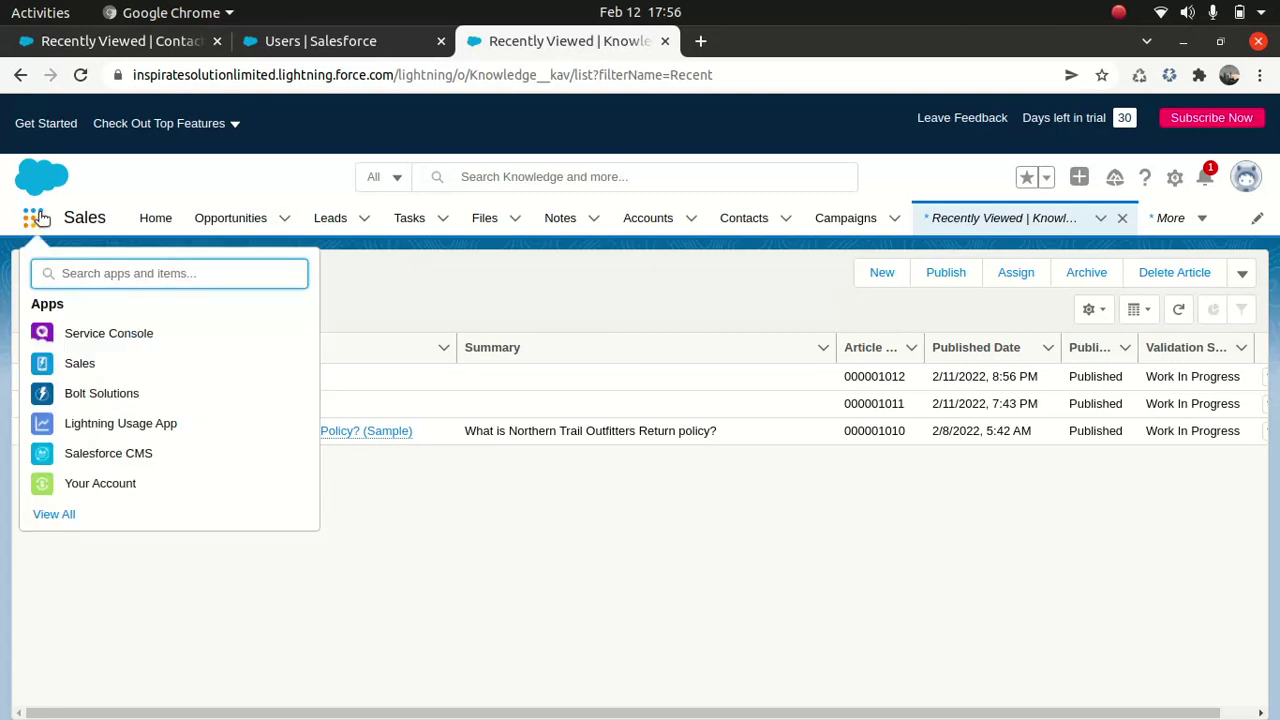
pyautogui.write('cas')
pyautogui.click(52, 378)
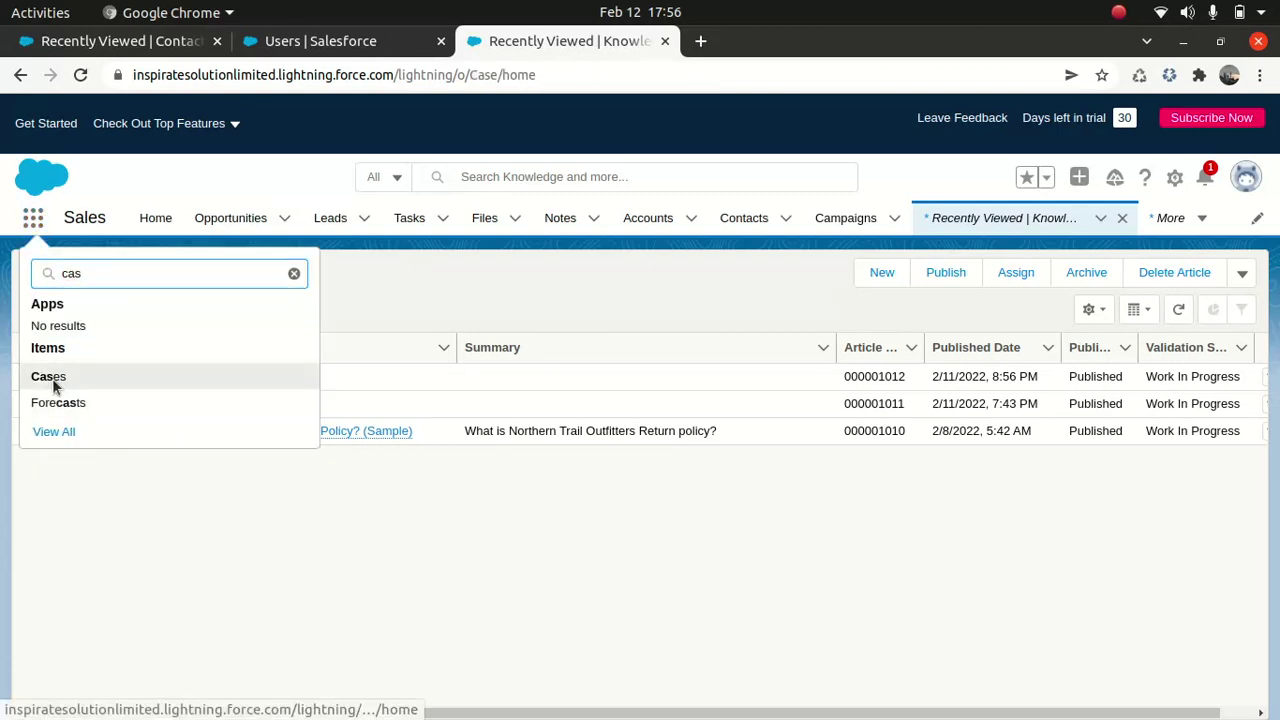
pyautogui.click(1114, 271)
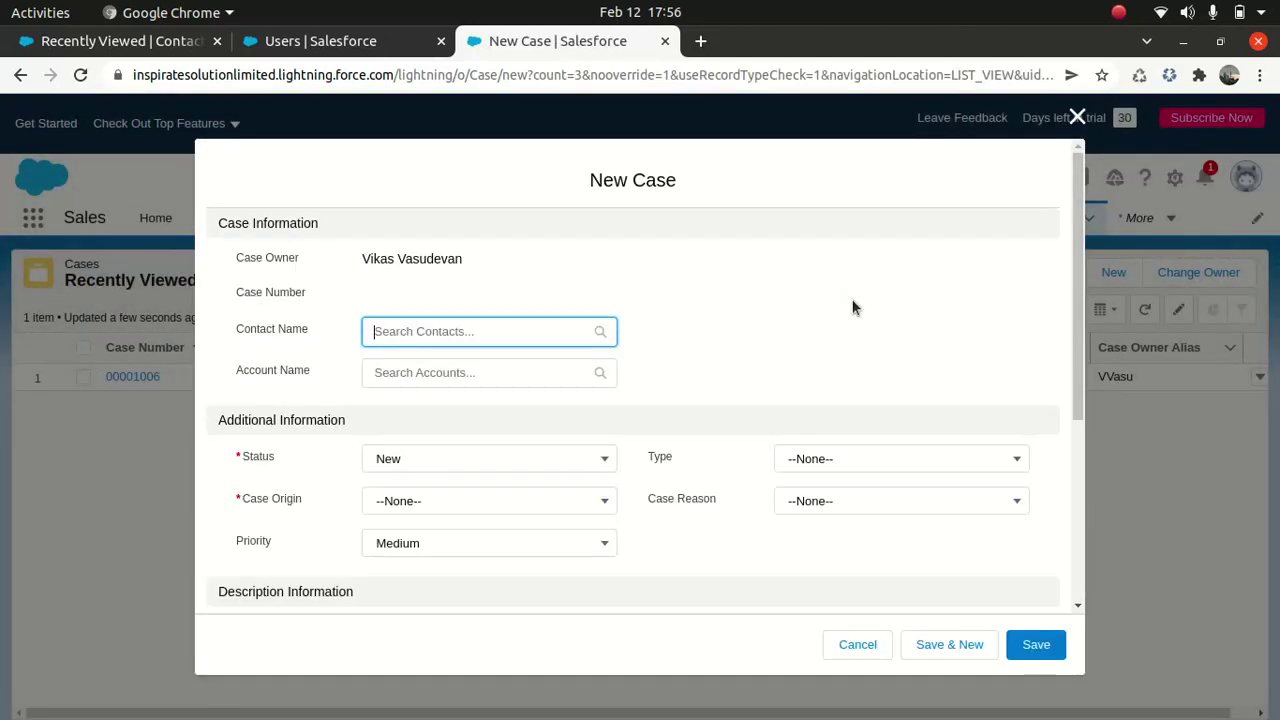
# Set the new case's Contact Name to the sample contact suggested by the contact lookup.
pyautogui.moveTo(1077, 324)
pyautogui.mouseDown()
pyautogui.moveTo(1076, 464)
pyautogui.moveTo(1077, 322)
pyautogui.mouseUp()
pyautogui.click(684, 273)
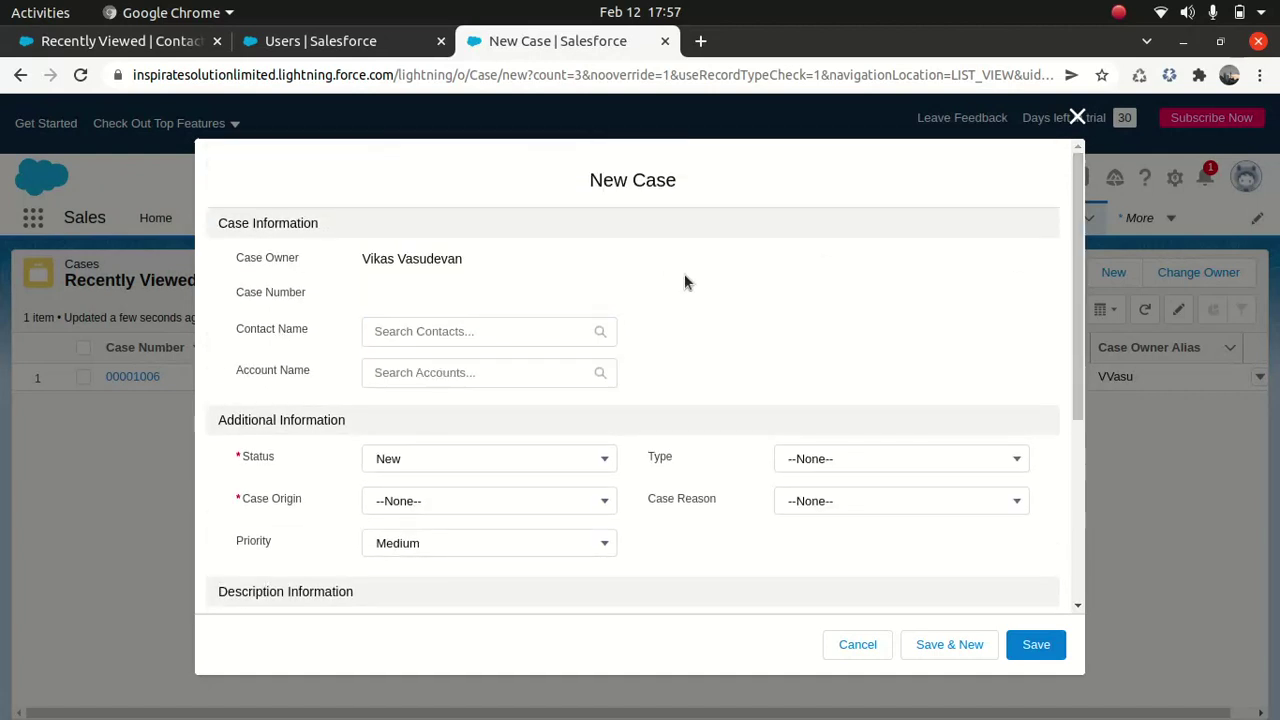
pyautogui.click(512, 335)
pyautogui.click(500, 375)
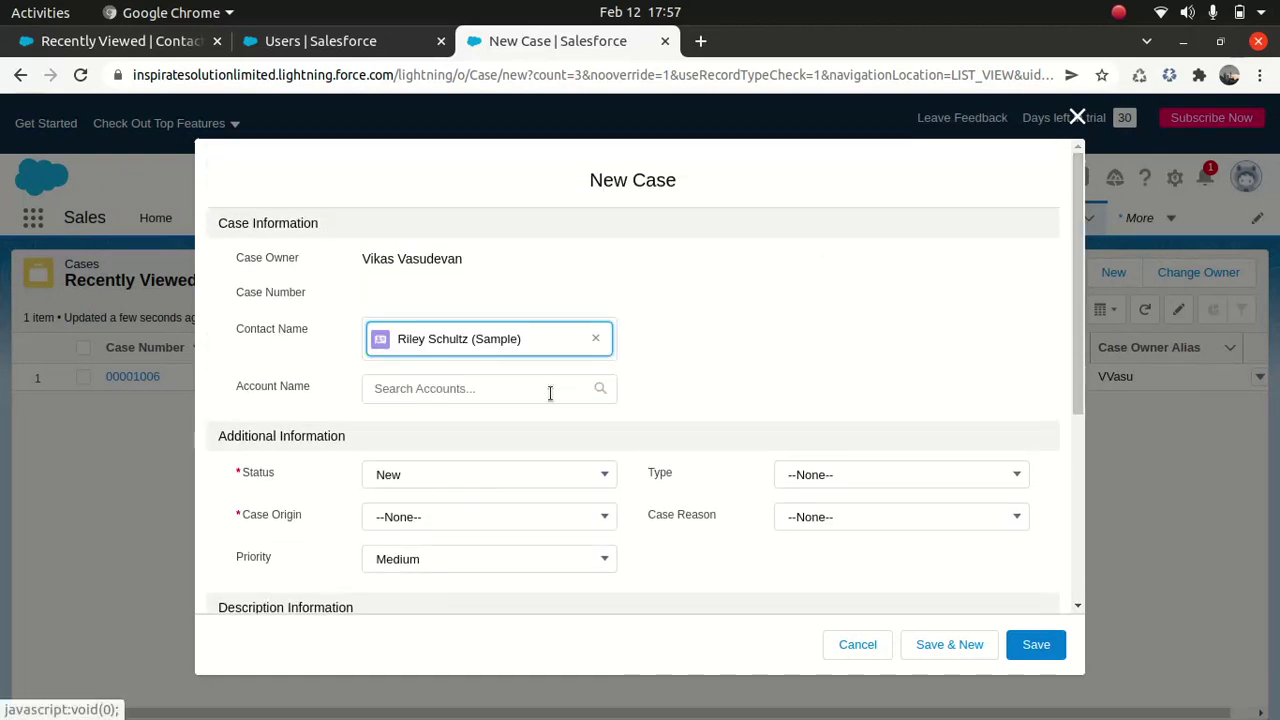
# Enter "Procedure to install the Solar Panel" as the case subject.
pyautogui.scroll(-4, 1070, 347)
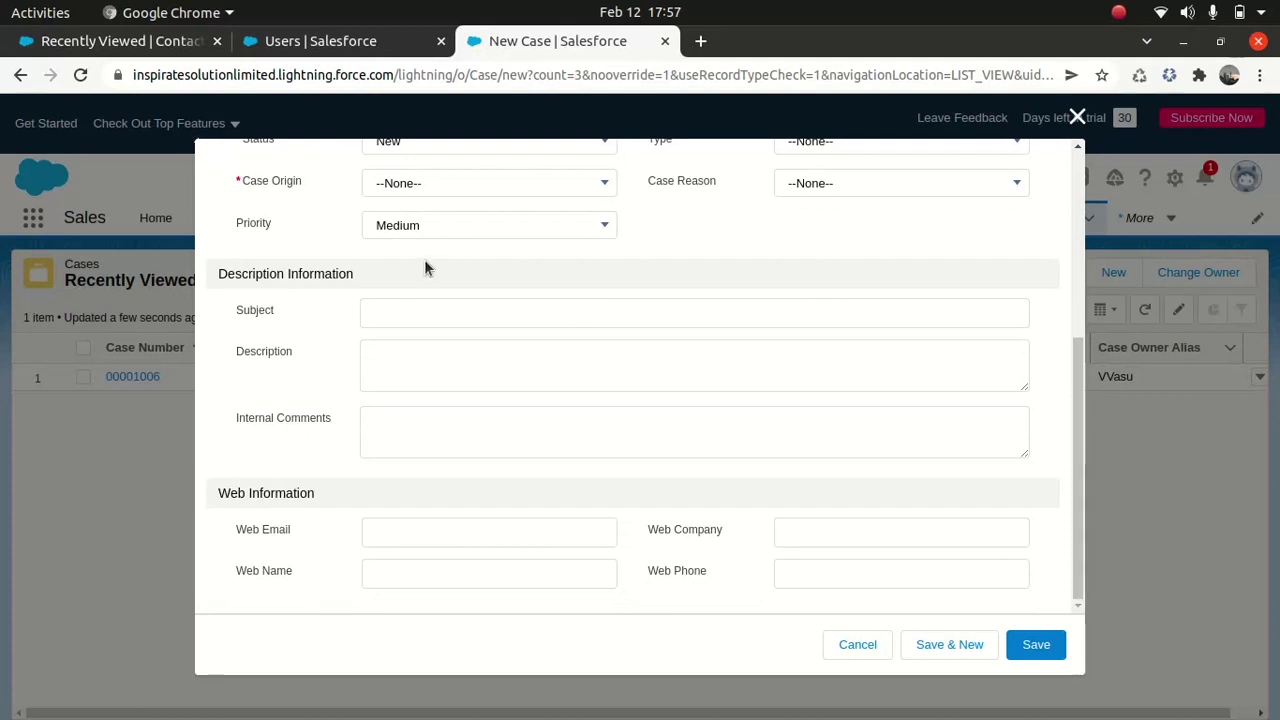
pyautogui.click(401, 318)
pyautogui.write('Procedcu')
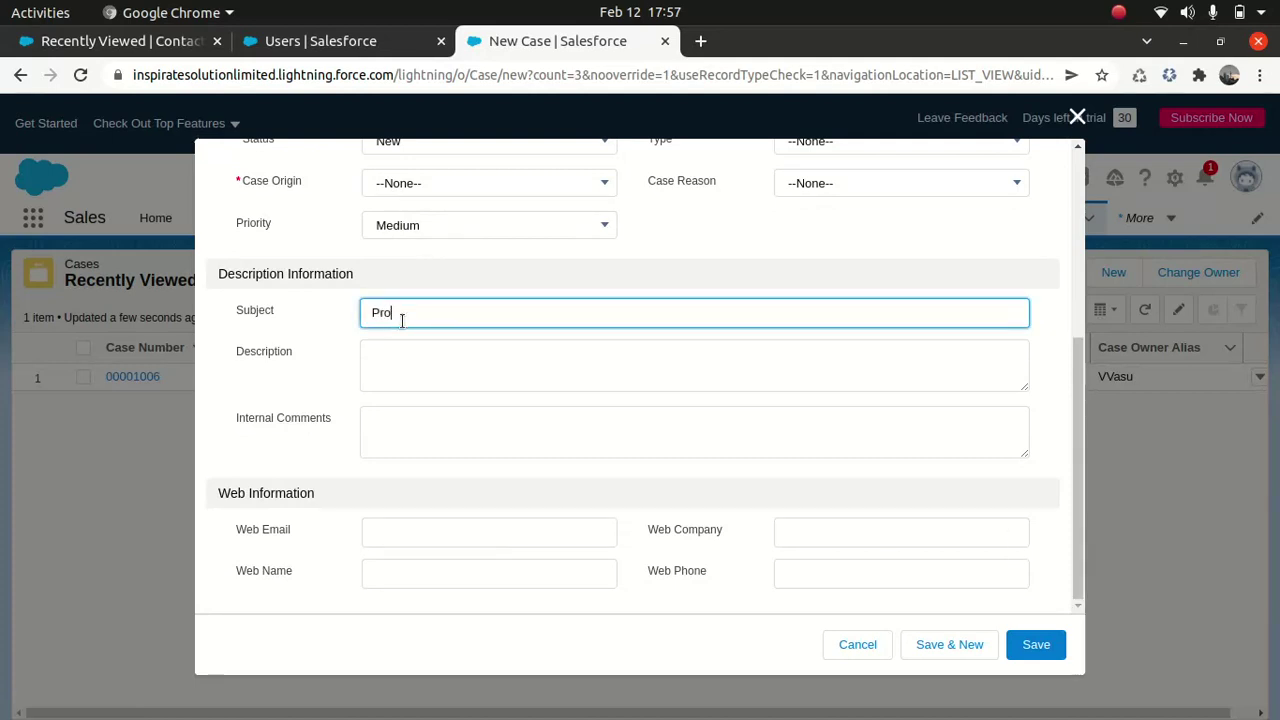
pyautogui.press('BackSpace')
pyautogui.press('BackSpace')
pyautogui.write('ure to instal')
pyautogui.write('the case')
pyautogui.press('BackSpace')
pyautogui.press('BackSpace')
pyautogui.press('BackSpace')
pyautogui.press('BackSpace')
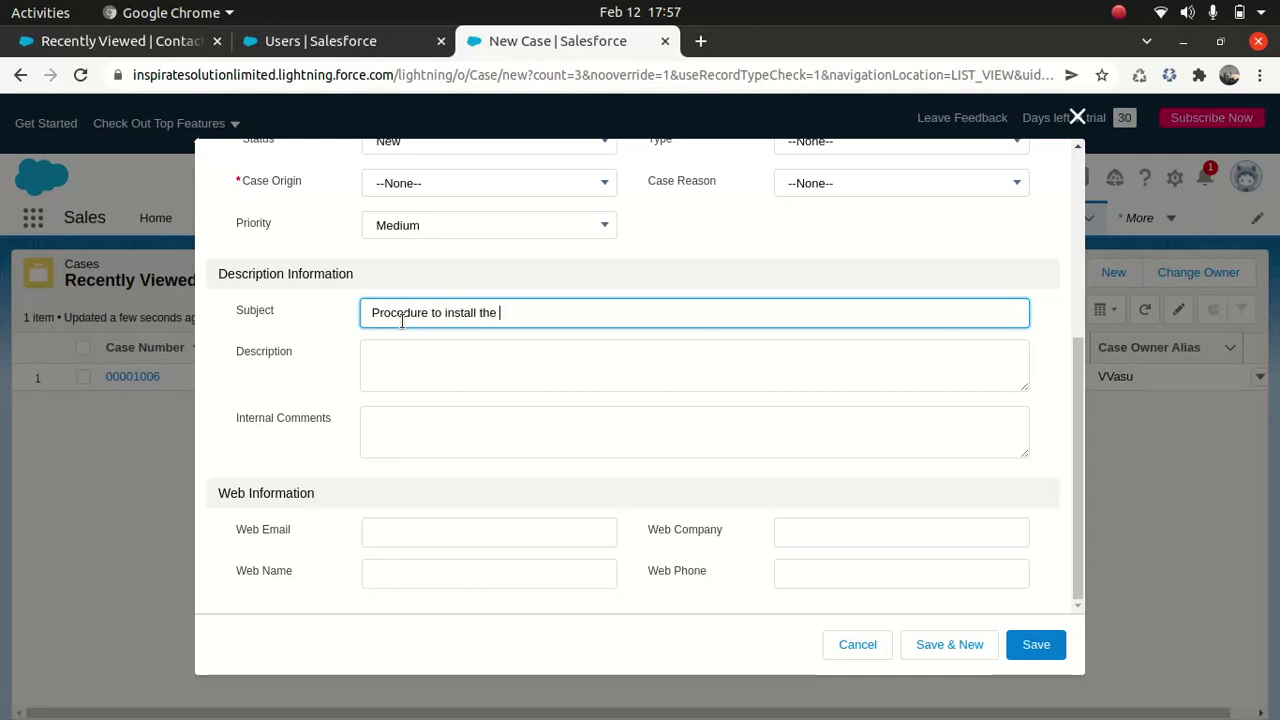
pyautogui.write('Solar Panel')
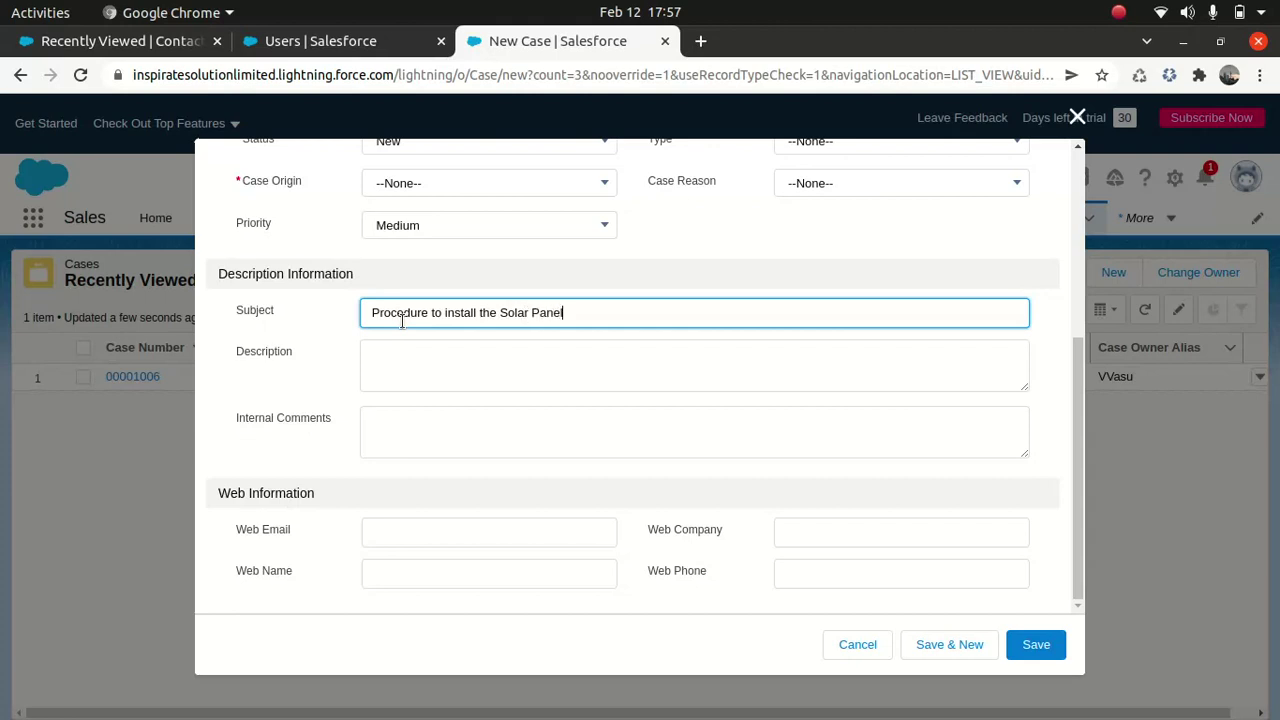
# Copy the case subject text into the Description field and try to save the case.
pyautogui.press('Tab')
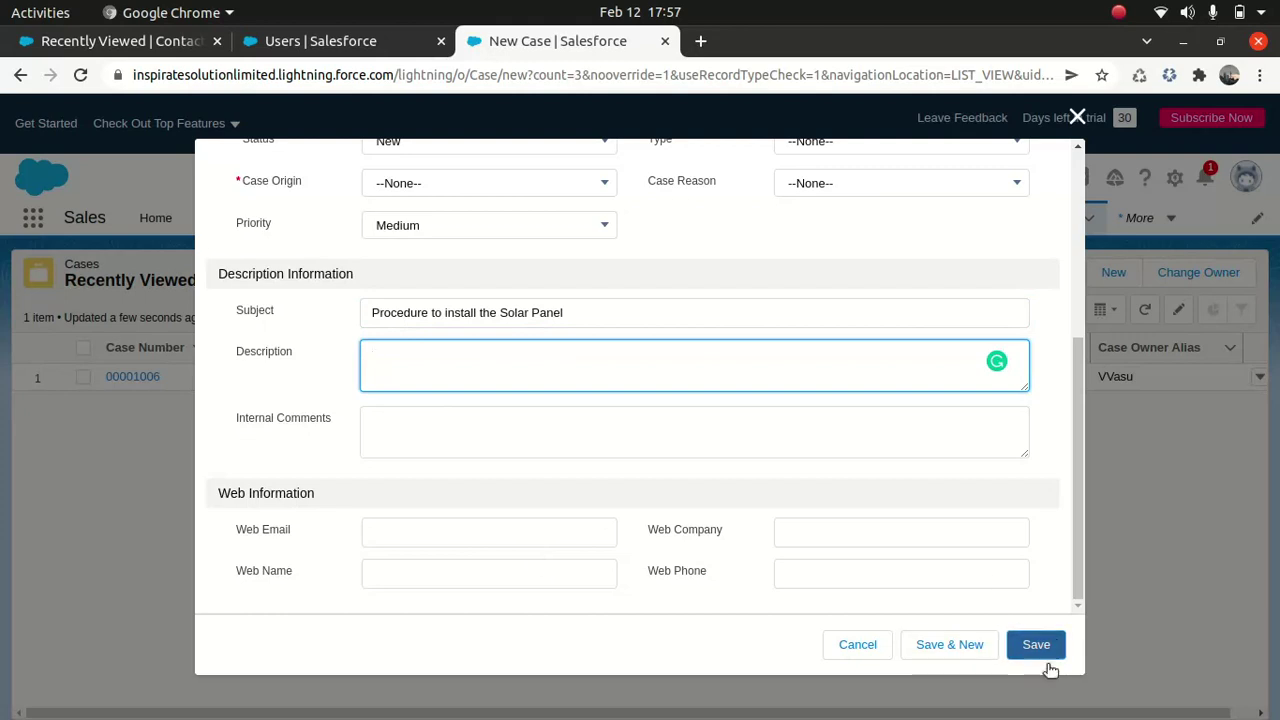
pyautogui.tripleClick(577, 310)
pyautogui.hotkey('ctrl', 'c')
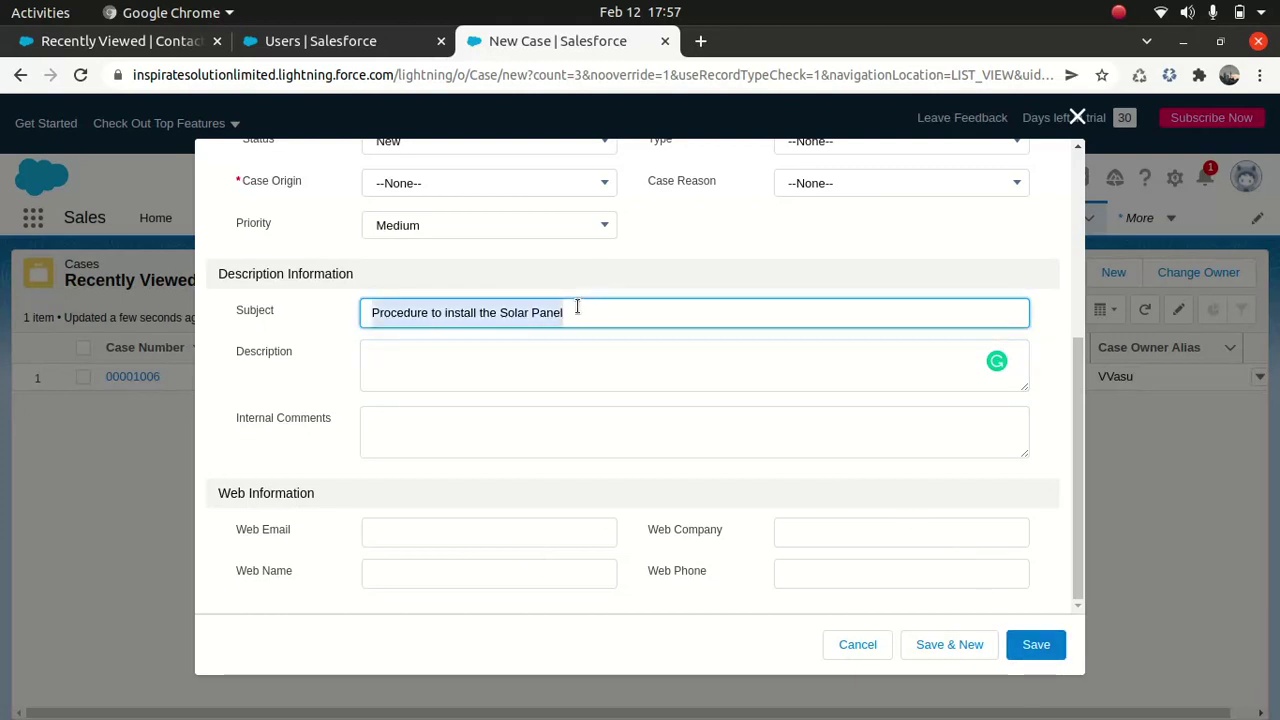
pyautogui.click(514, 362)
pyautogui.hotkey('ctrl', 'v')
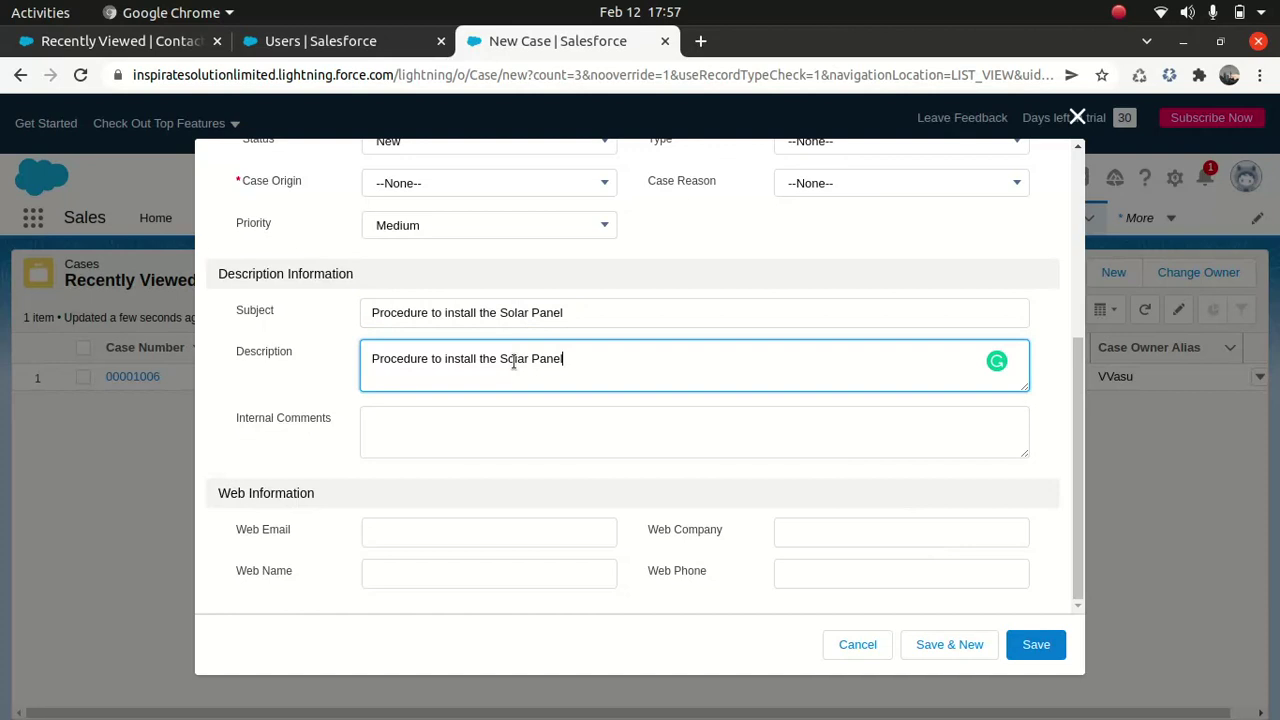
pyautogui.click(1036, 648)
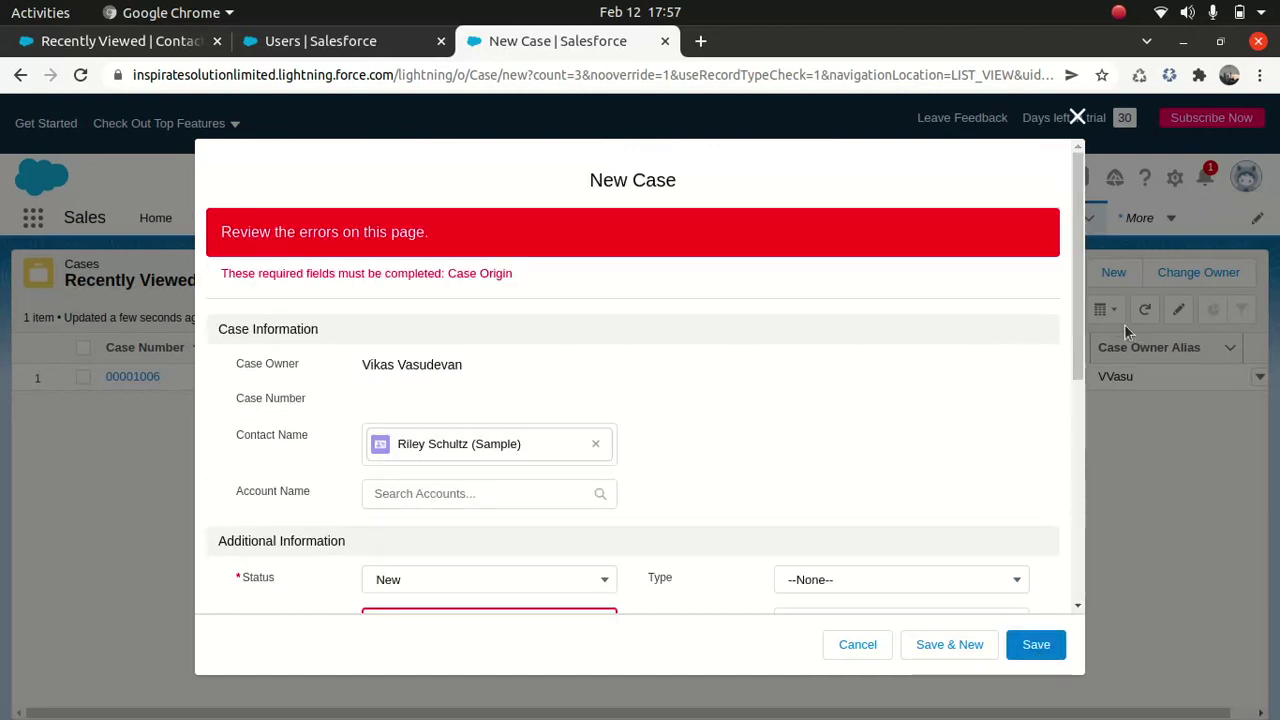
# Set the required Case Origin to Phone and save the case.
pyautogui.moveTo(1081, 302); pyautogui.dragTo(1081, 388)
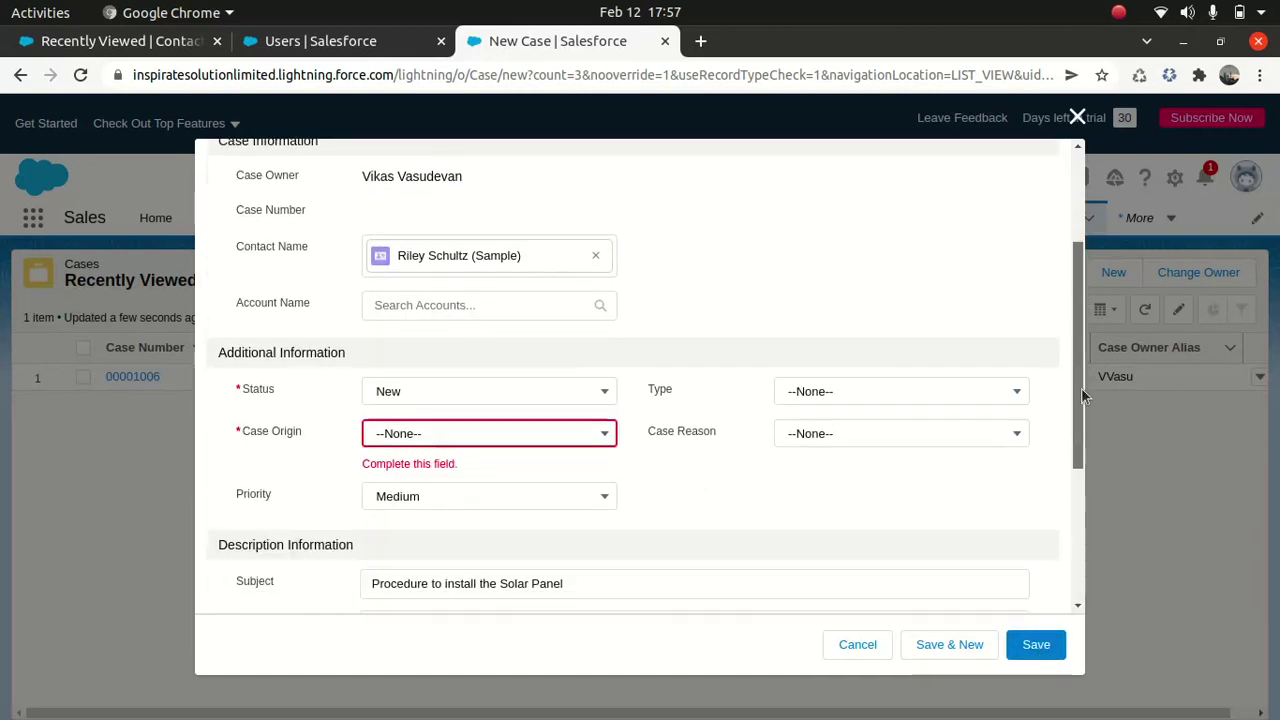
pyautogui.click(608, 434)
pyautogui.click(423, 497)
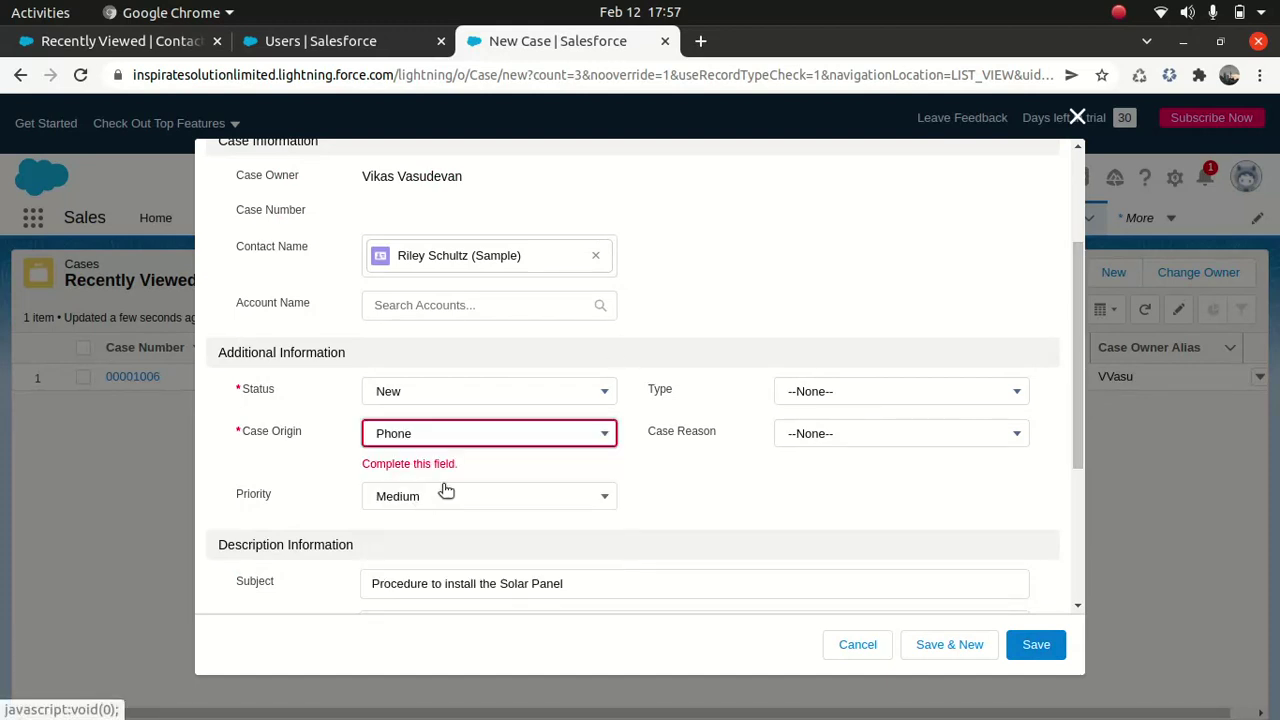
pyautogui.click(1040, 644)
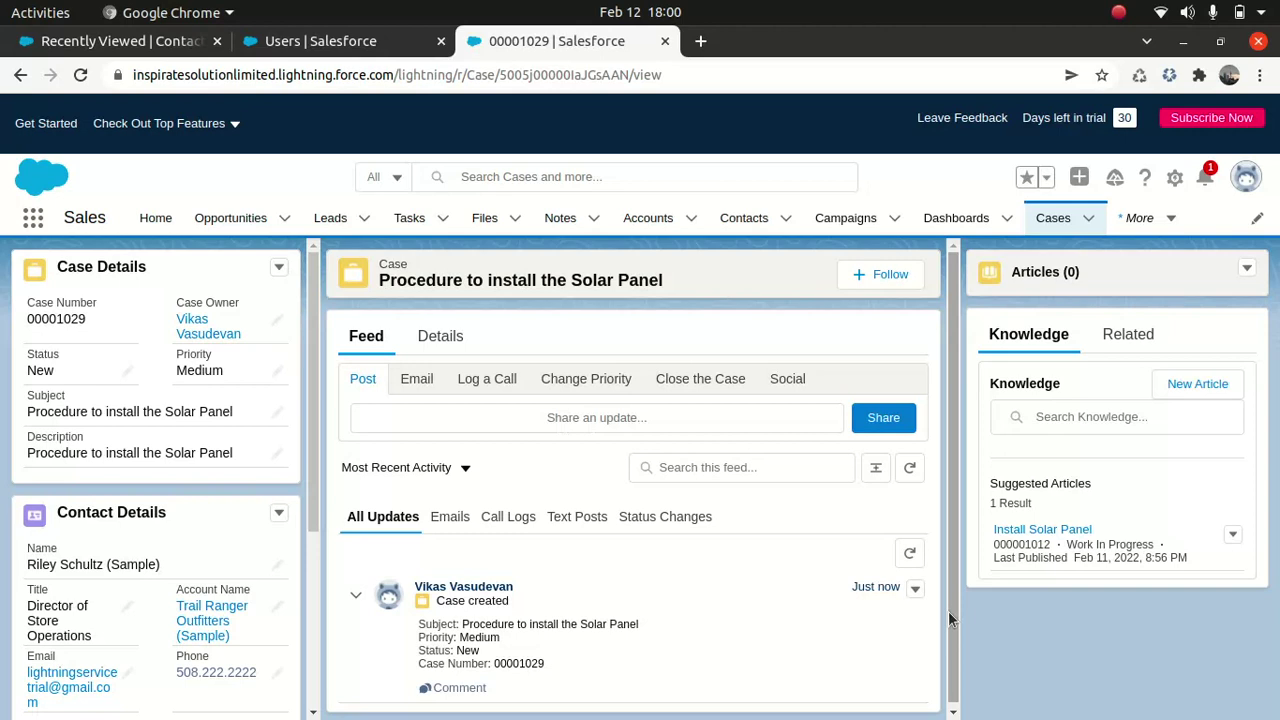
# Open the suggested Install Solar Panel article from the case and search all records for "install".
pyautogui.click(1066, 532)
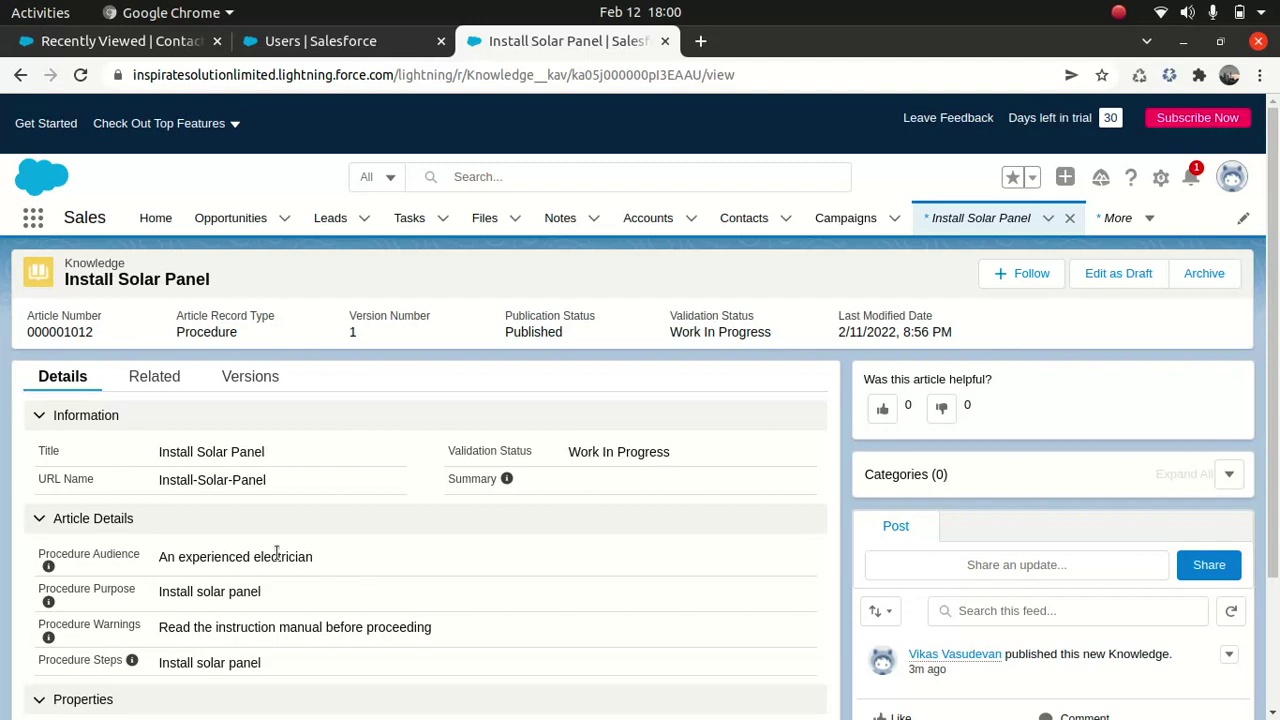
pyautogui.click(610, 174)
pyautogui.write('install')
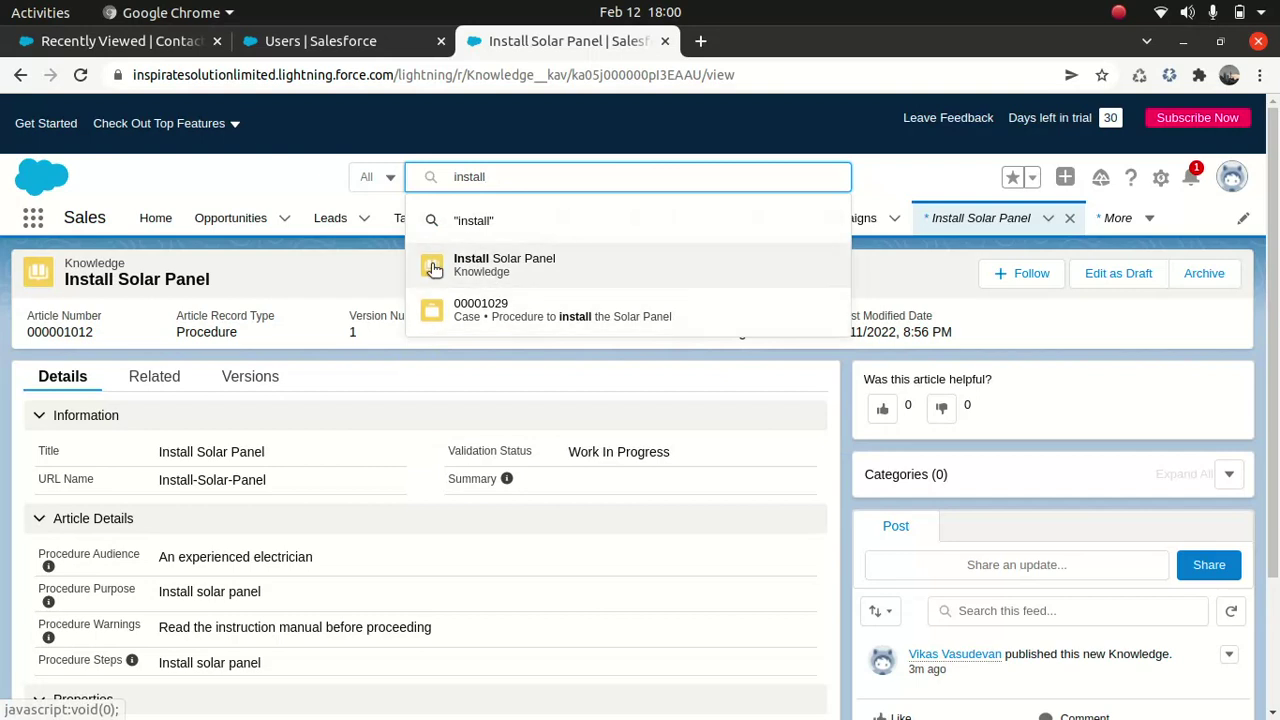
pyautogui.click(287, 178)
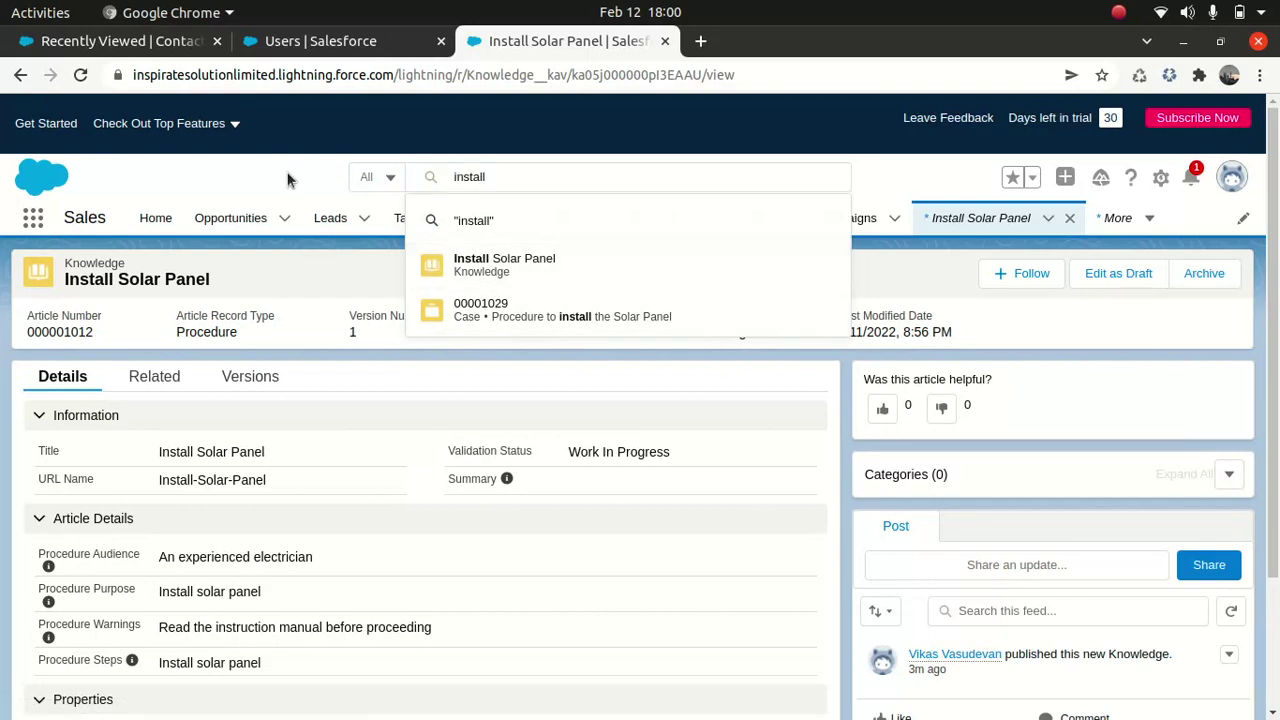
# Return to the Procedure to install the Solar Panel case and attach the suggested Install Solar Panel article to it.
pyautogui.click(20, 76)
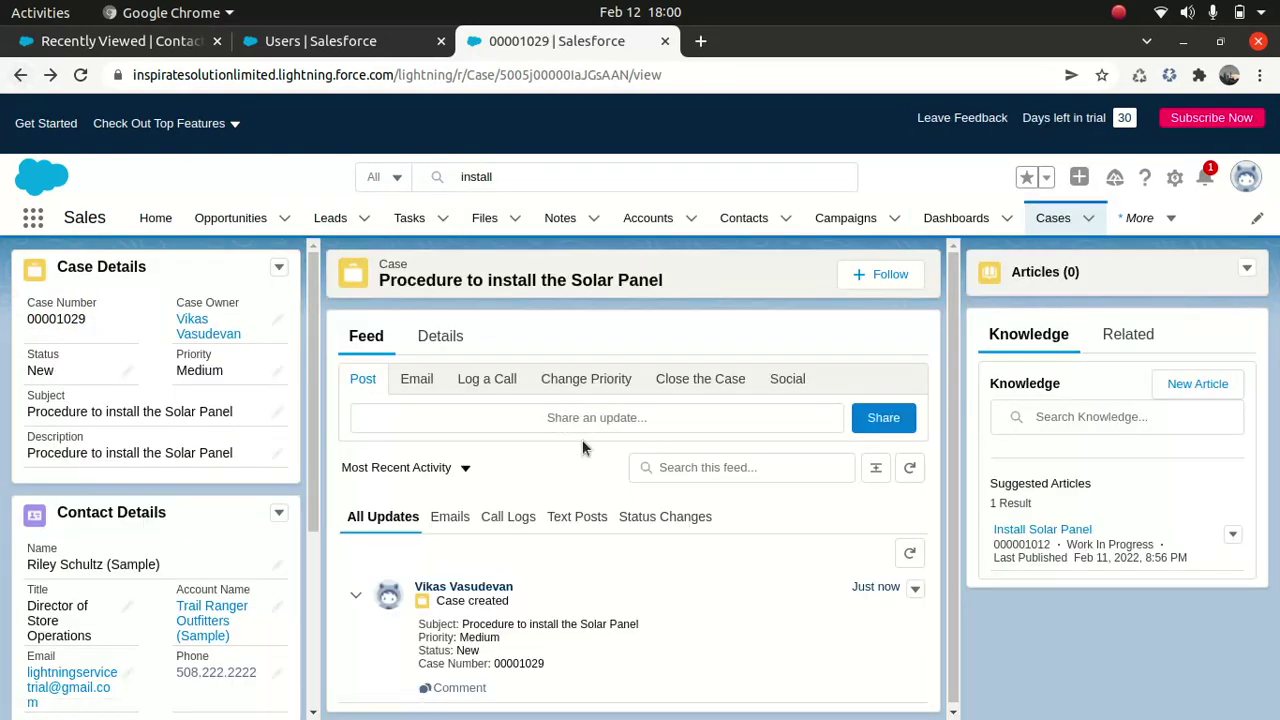
pyautogui.click(1233, 537)
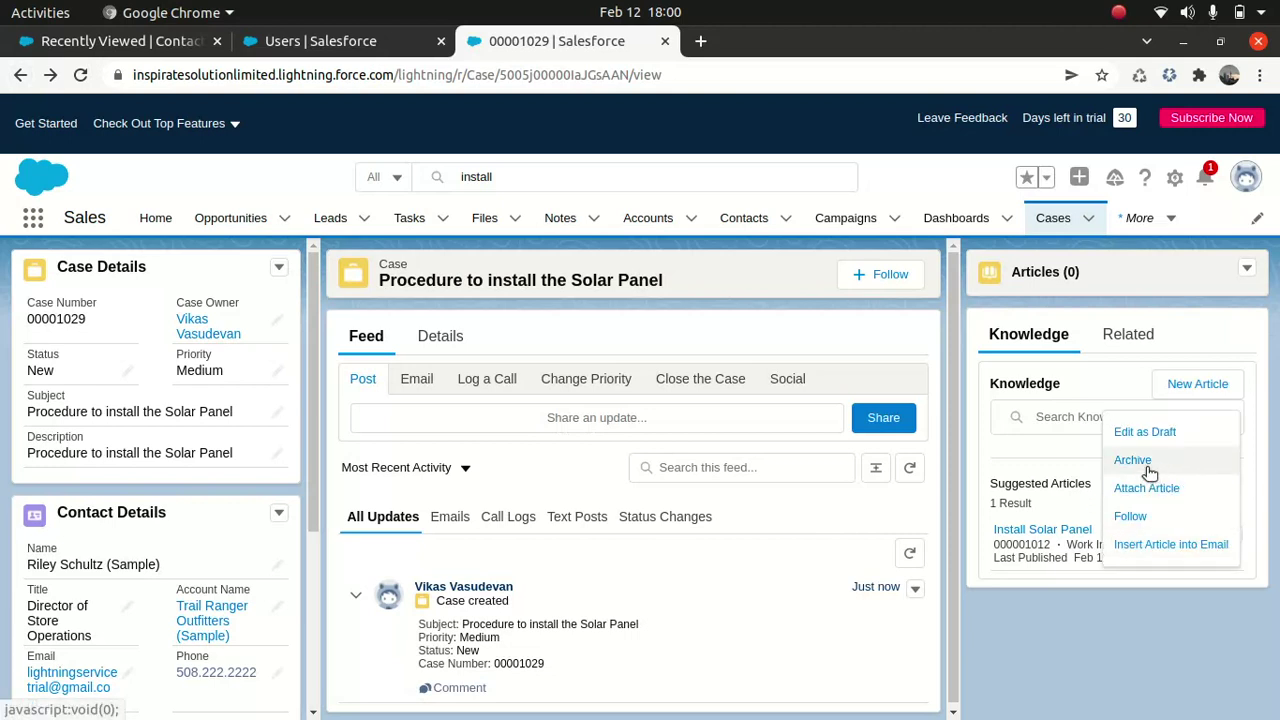
pyautogui.click(1147, 487)
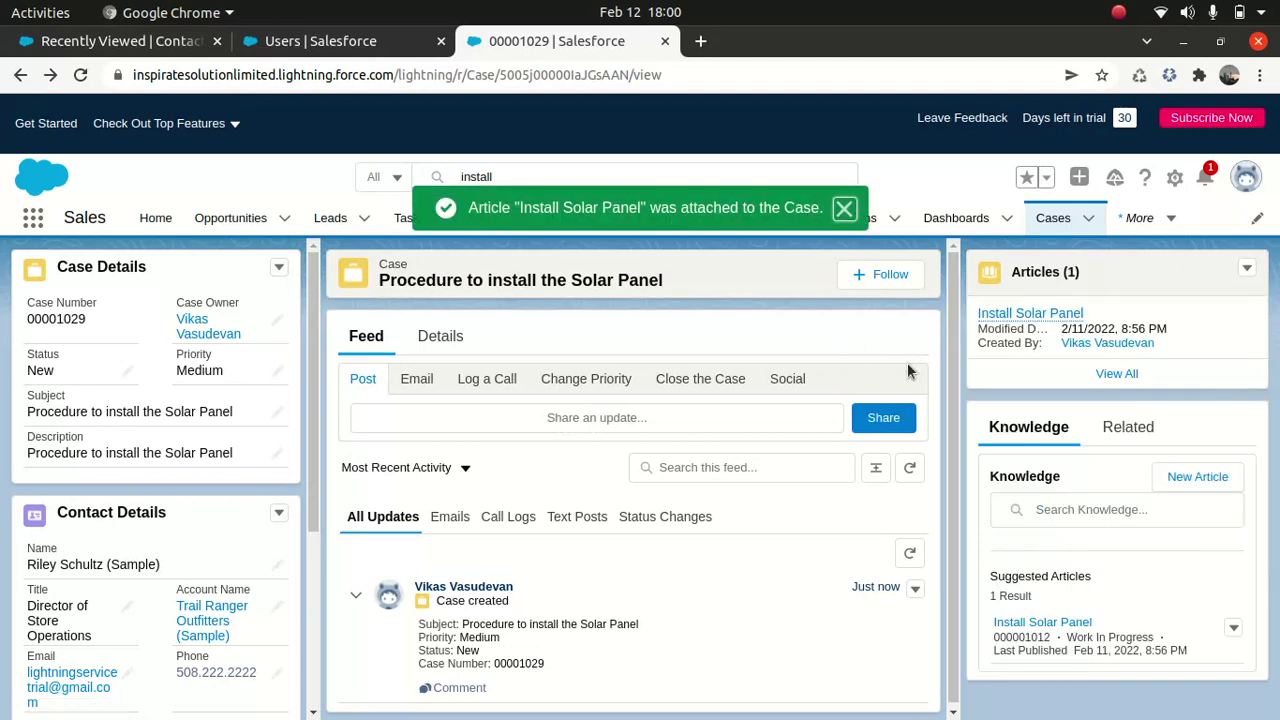
# Open the attached Install Solar Panel article and review its related cases, versions and details.
pyautogui.moveTo(1043, 625)
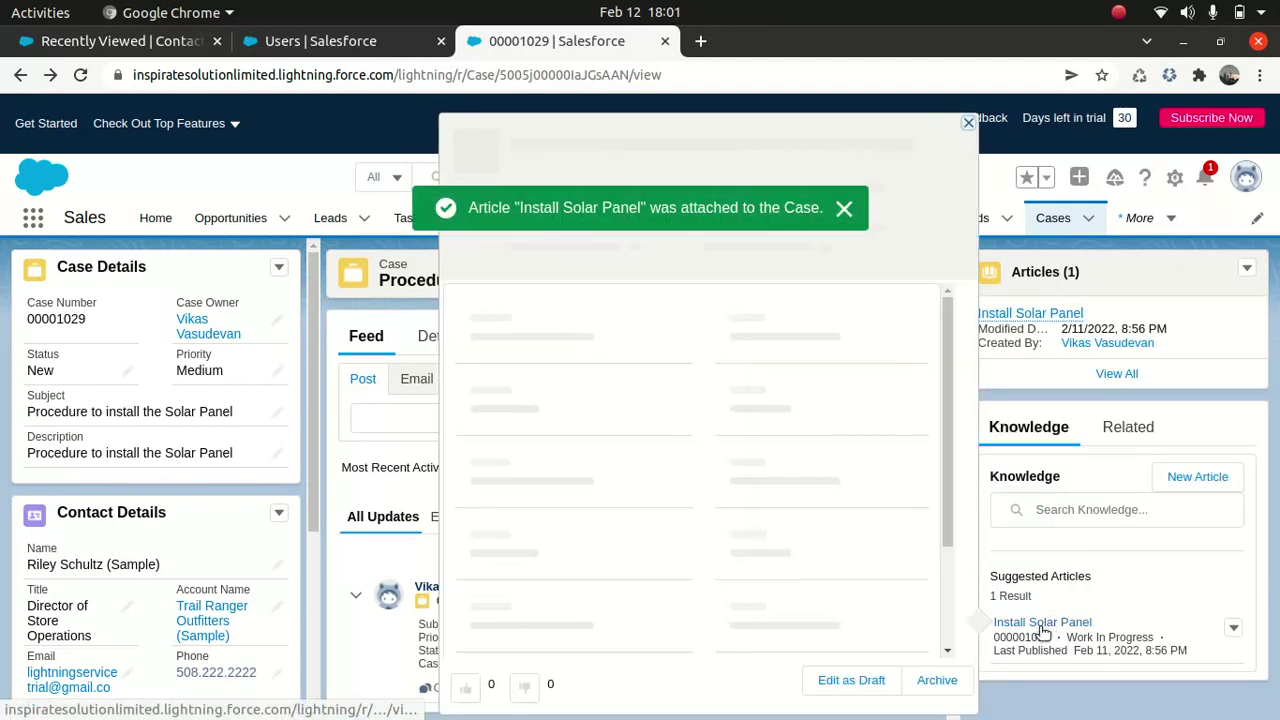
pyautogui.click(1043, 625)
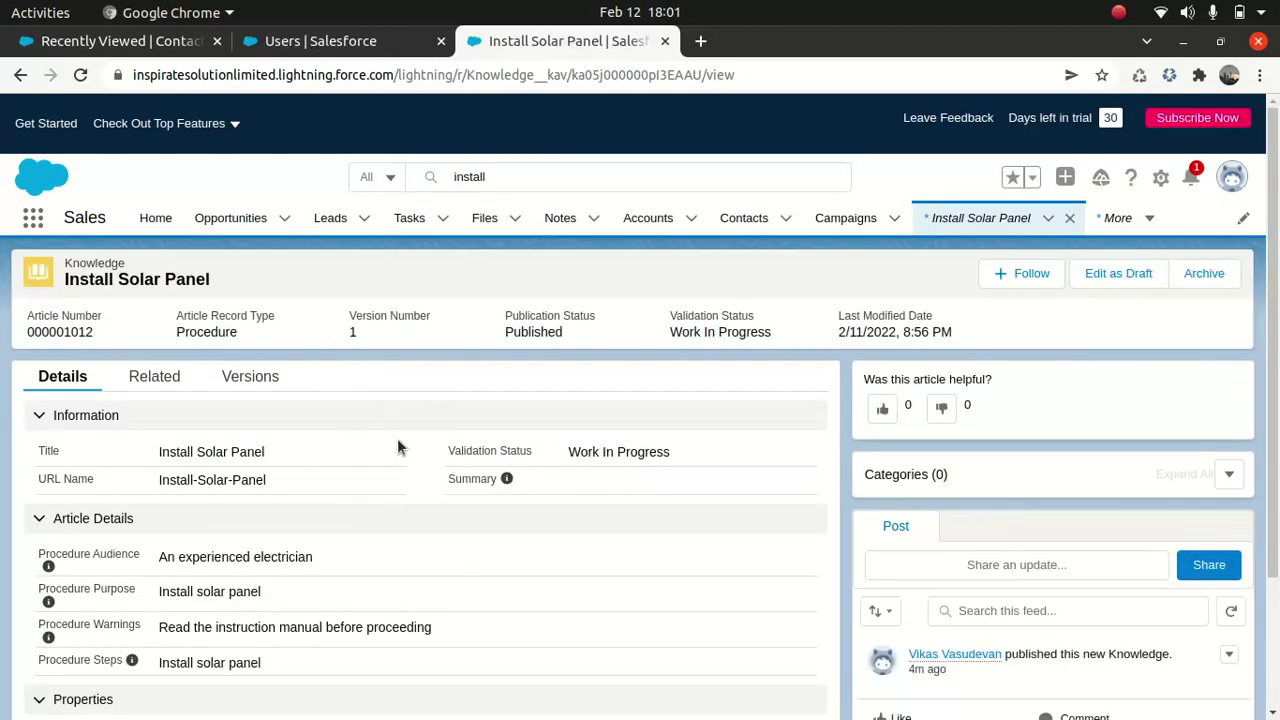
pyautogui.click(152, 376)
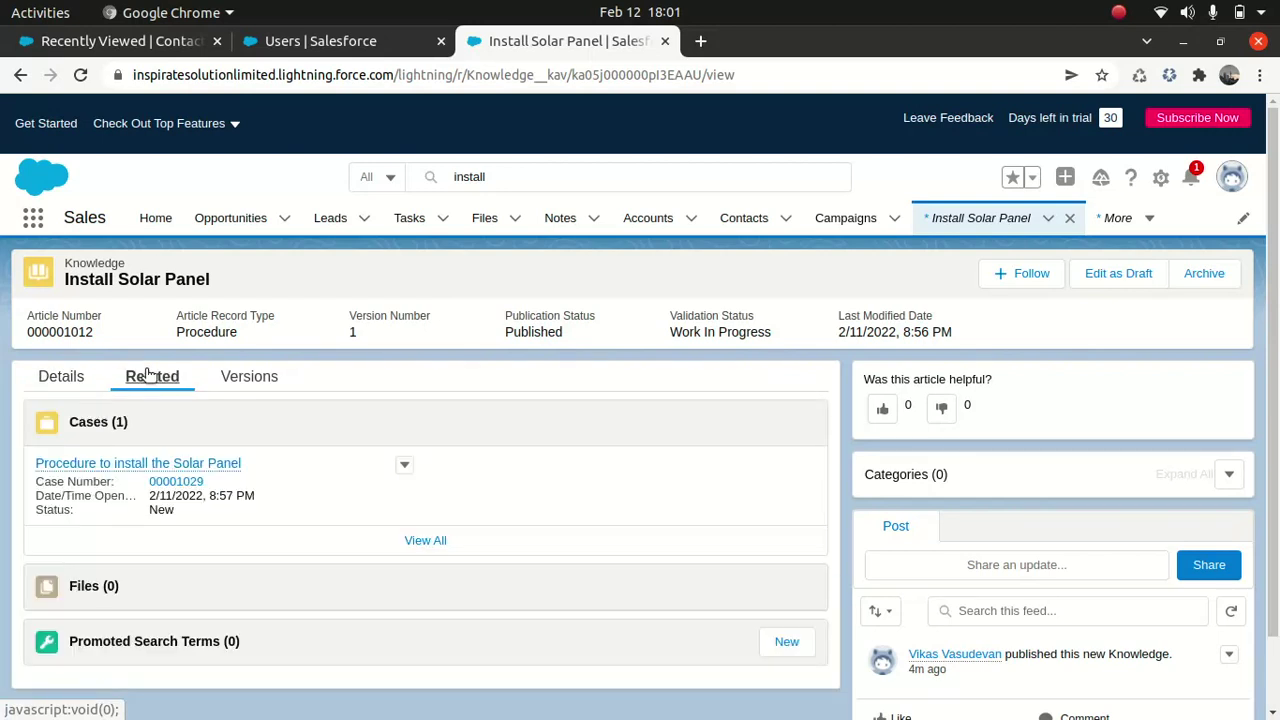
pyautogui.moveTo(110, 470)
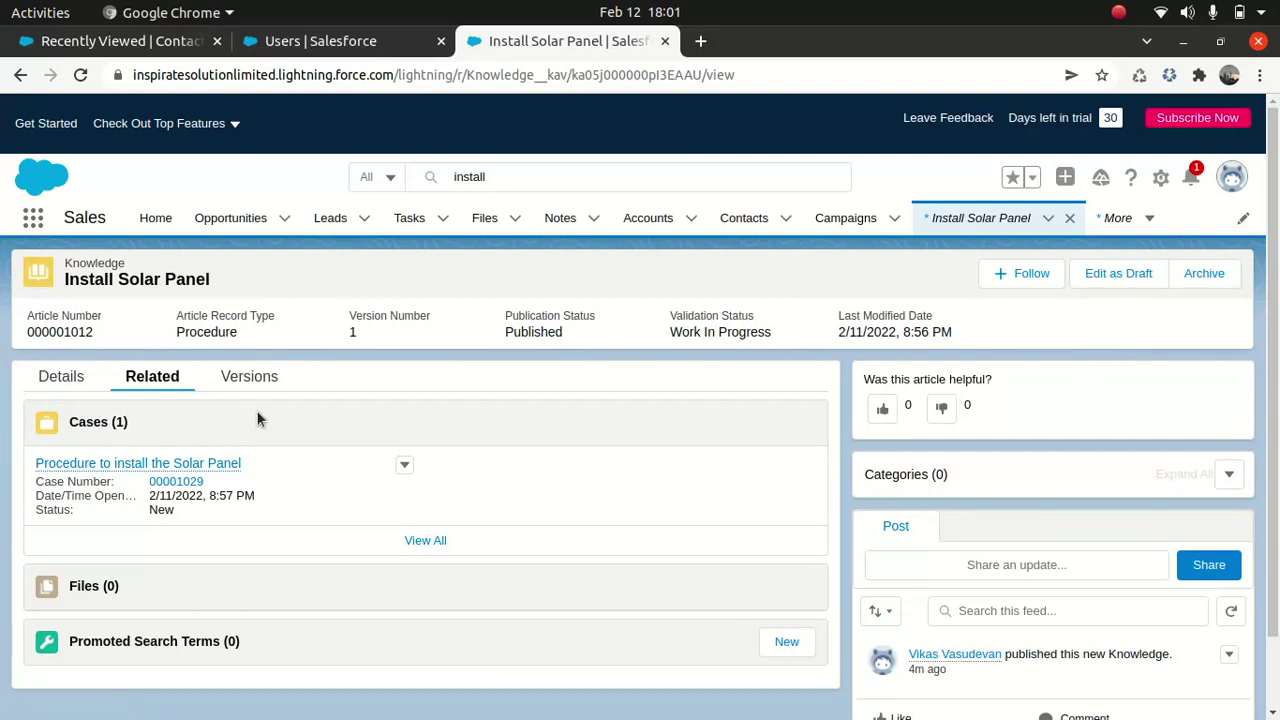
pyautogui.click(252, 380)
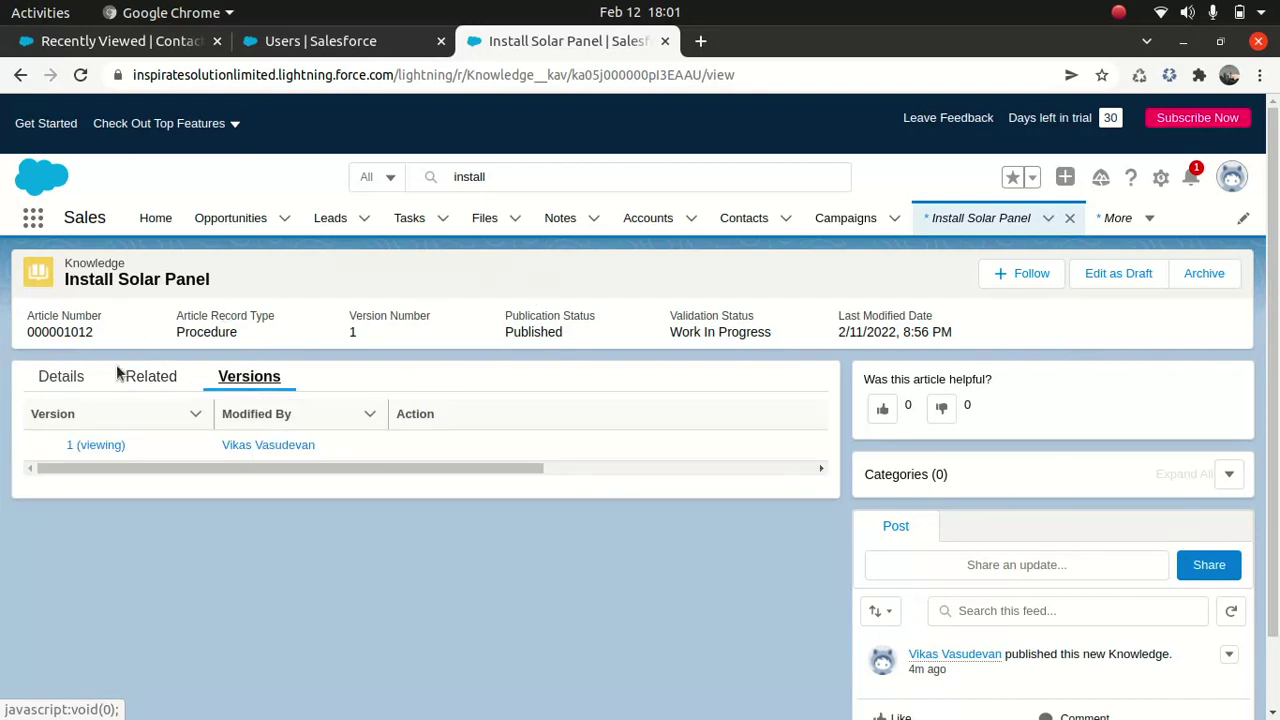
pyautogui.click(68, 384)
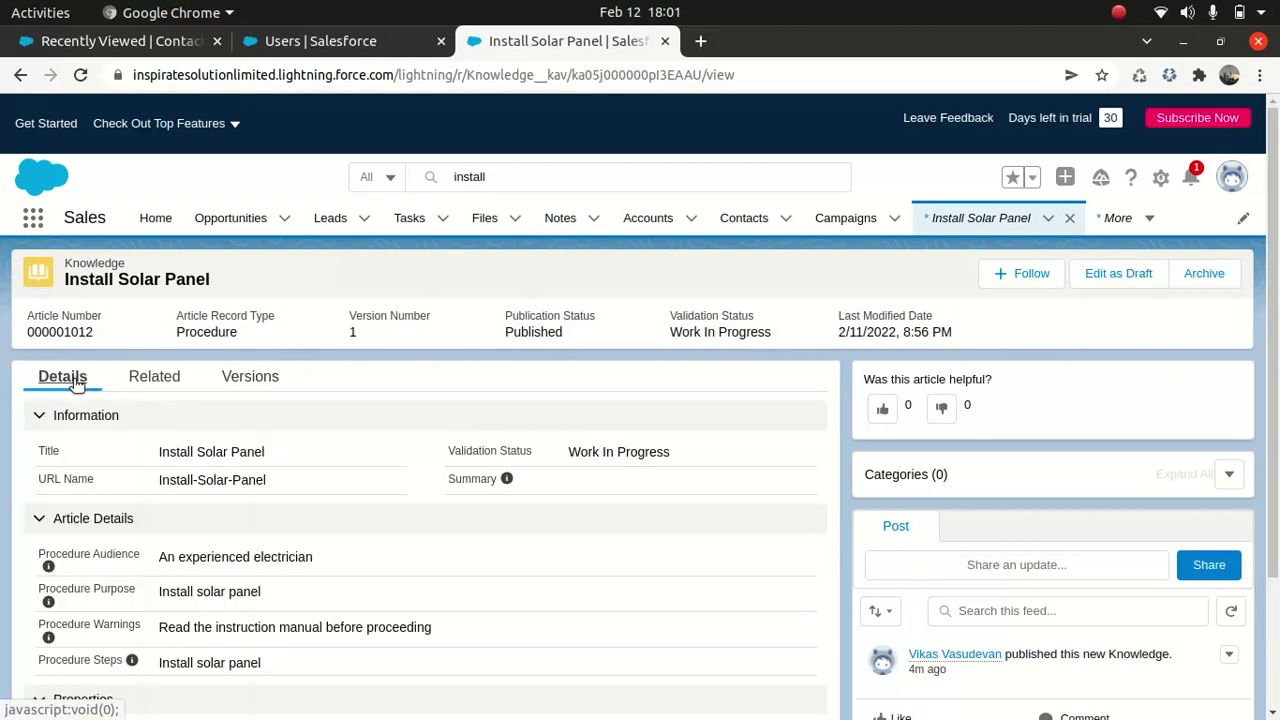
# Edit the published article as a draft and set its Procedure Audience to "An experienced electrician/ engineer".
pyautogui.click(1116, 274)
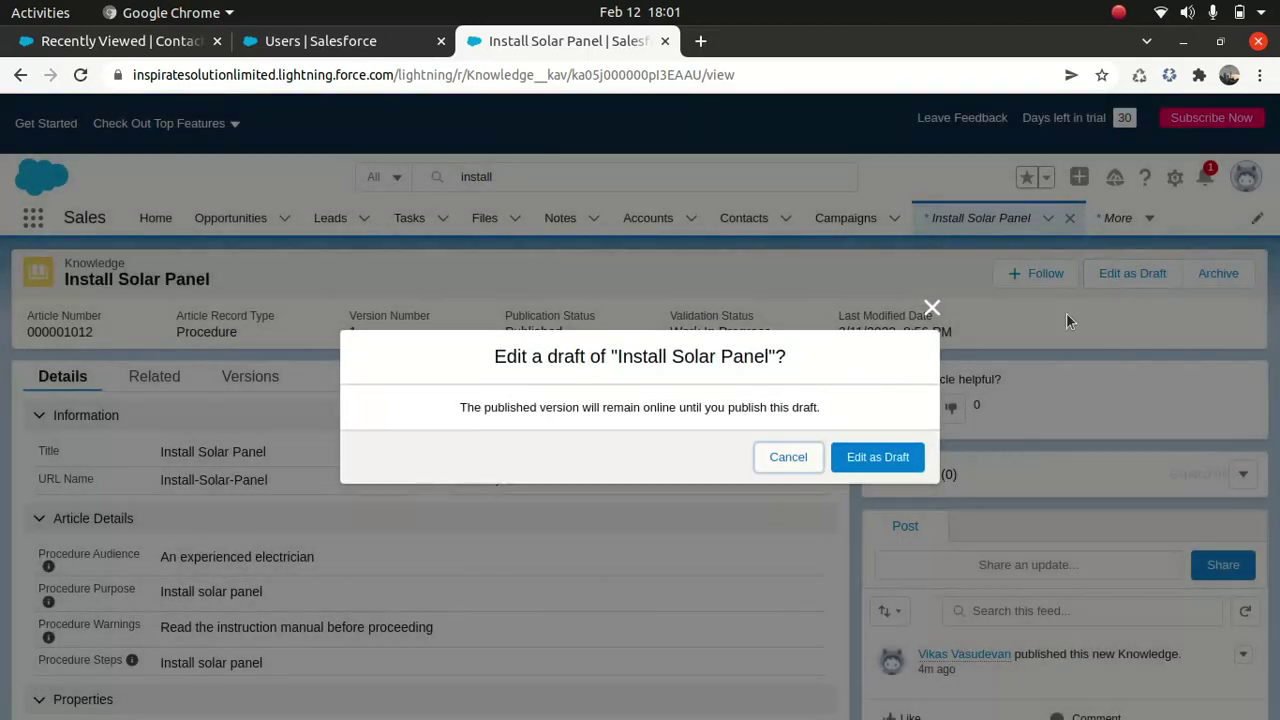
pyautogui.click(880, 457)
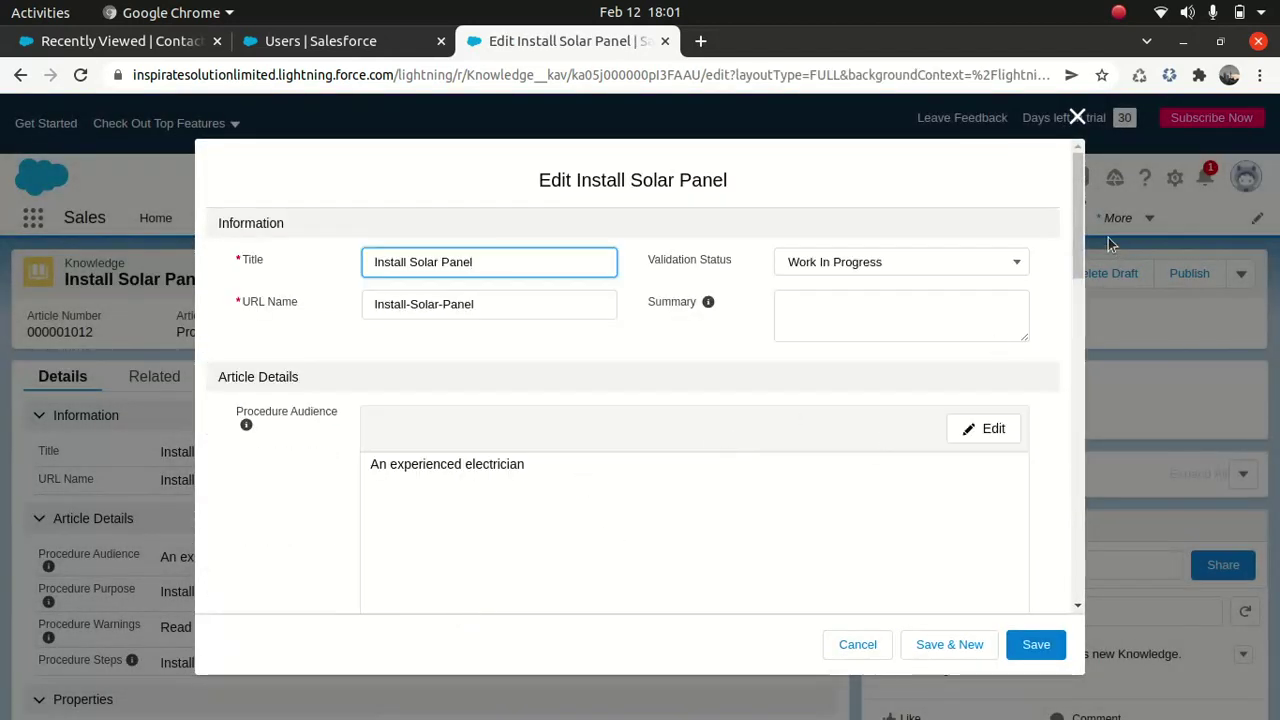
pyautogui.moveTo(1078, 237)
pyautogui.mouseDown()
pyautogui.moveTo(1079, 301)
pyautogui.moveTo(1062, 226)
pyautogui.mouseUp()
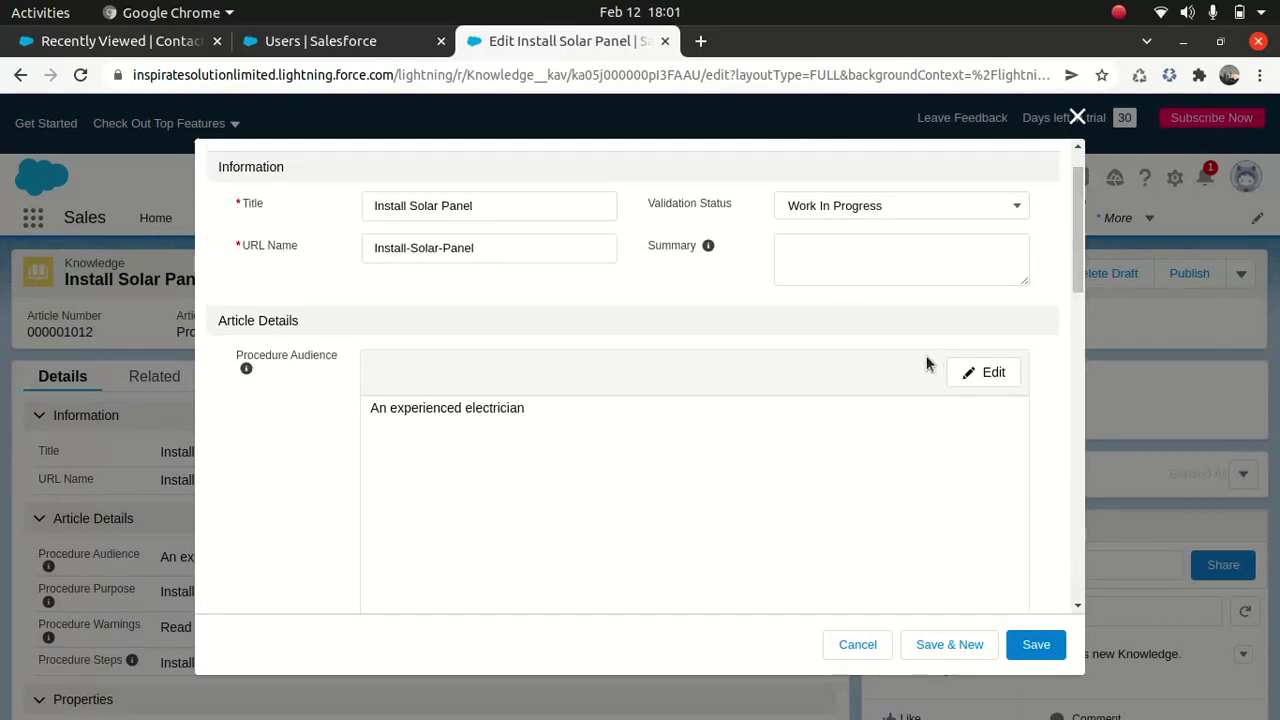
pyautogui.click(993, 378)
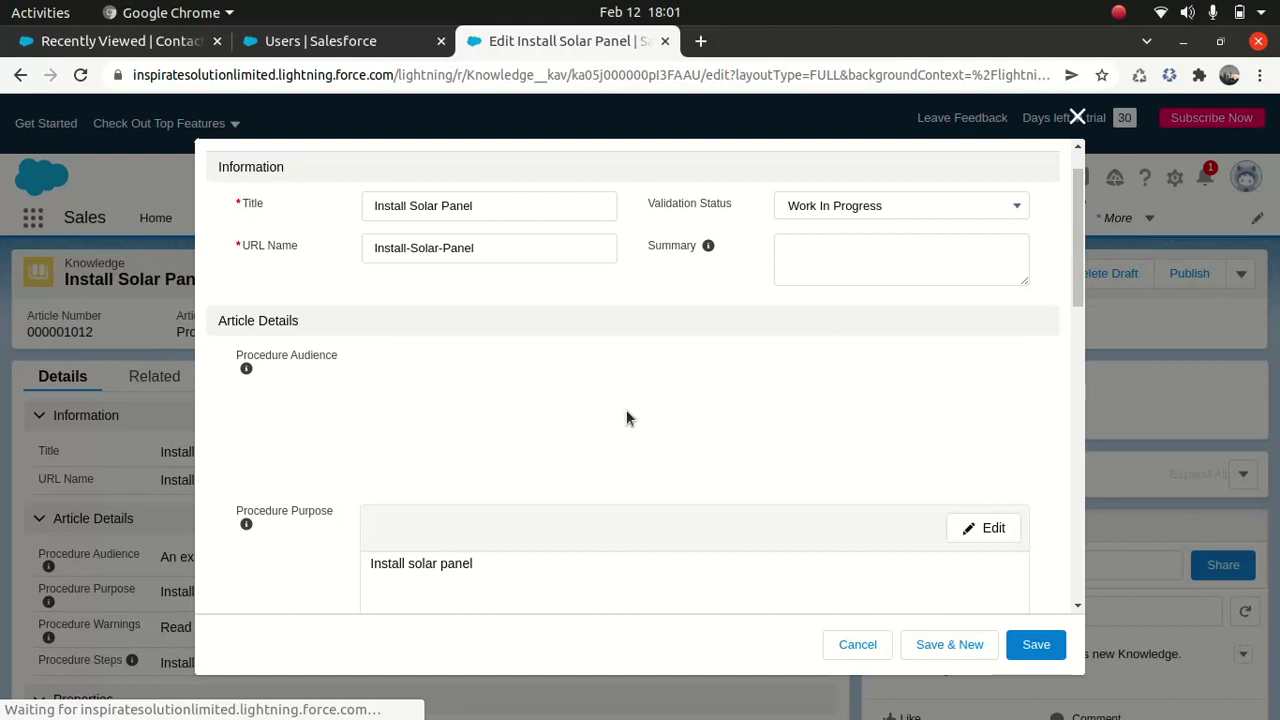
pyautogui.click(555, 451)
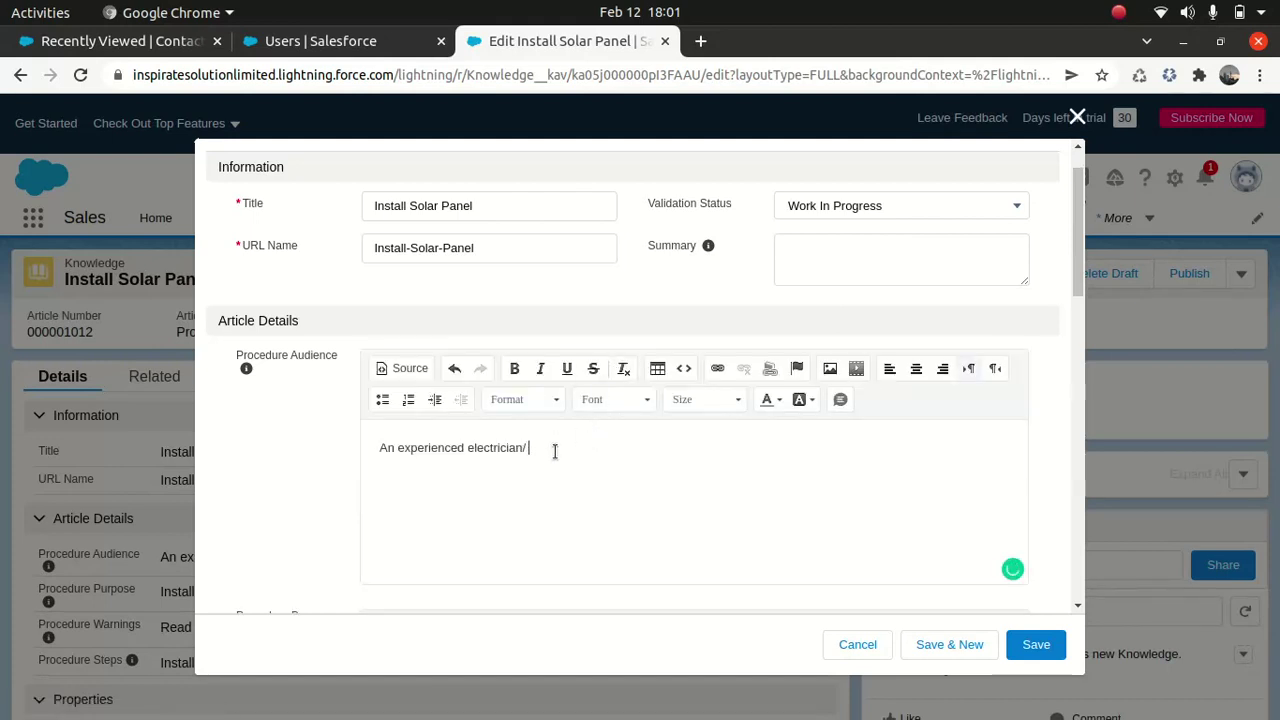
pyautogui.write('/ engineer')
# Save the edited Install Solar Panel draft and publish it.
pyautogui.click(1035, 652)
pyautogui.click(1035, 652)
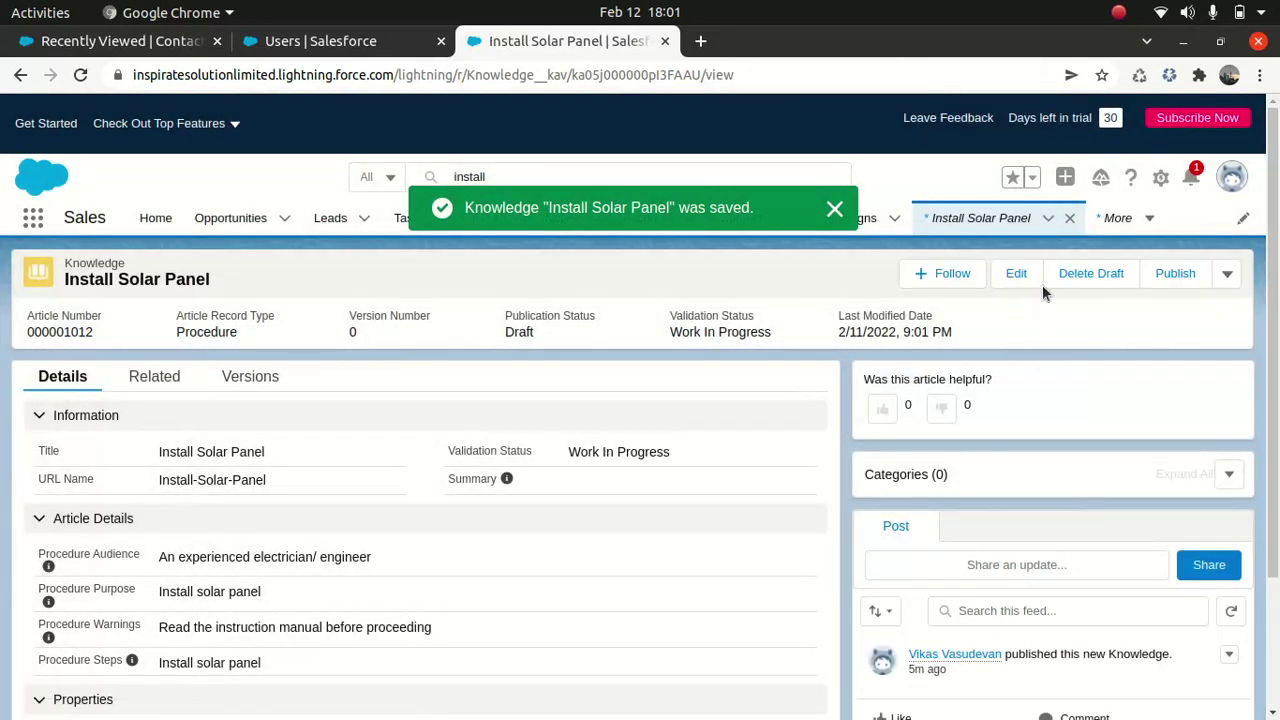
pyautogui.click(1172, 274)
pyautogui.click(890, 527)
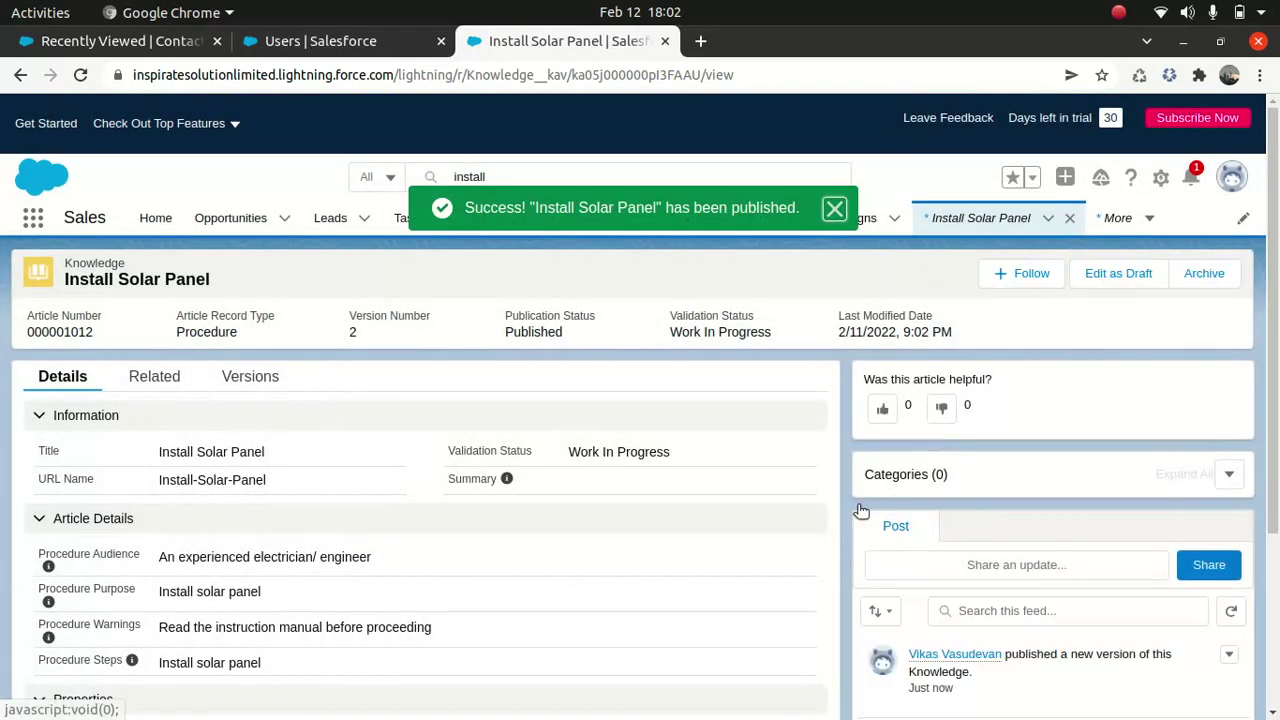
# View version 1 from the article's version history, then return to the current version and check its related cases.
pyautogui.click(257, 377)
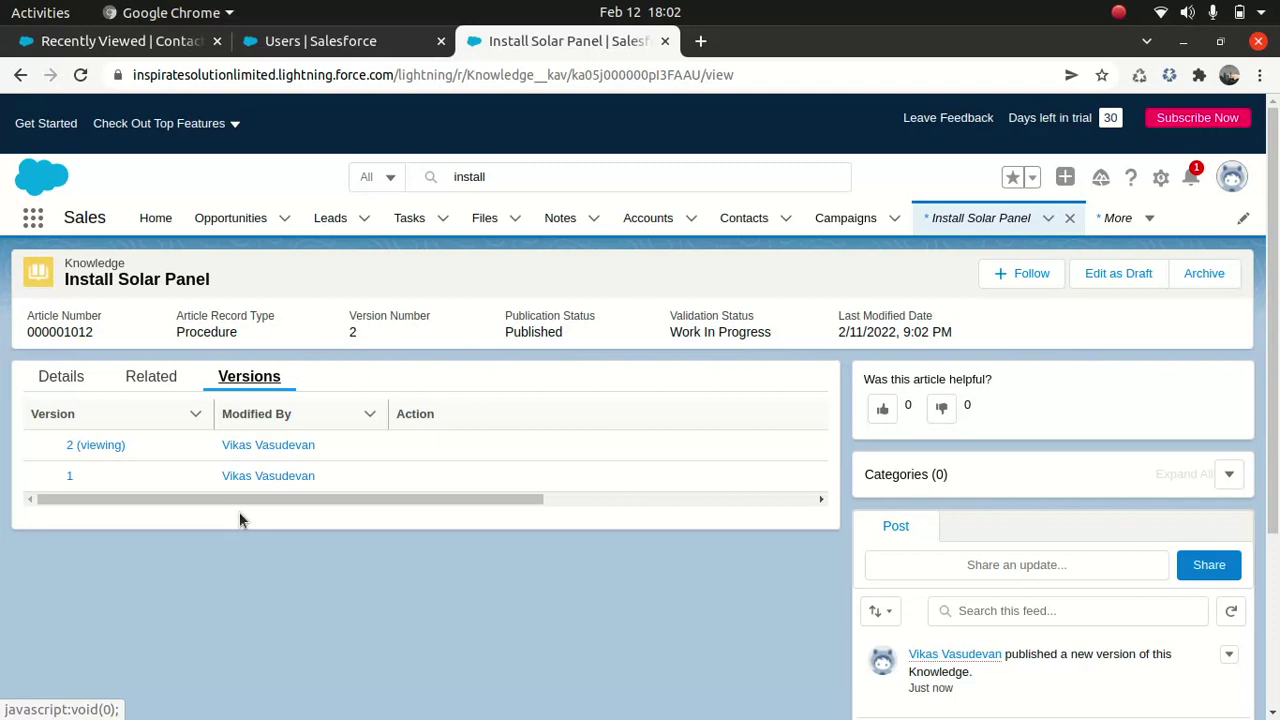
pyautogui.click(70, 478)
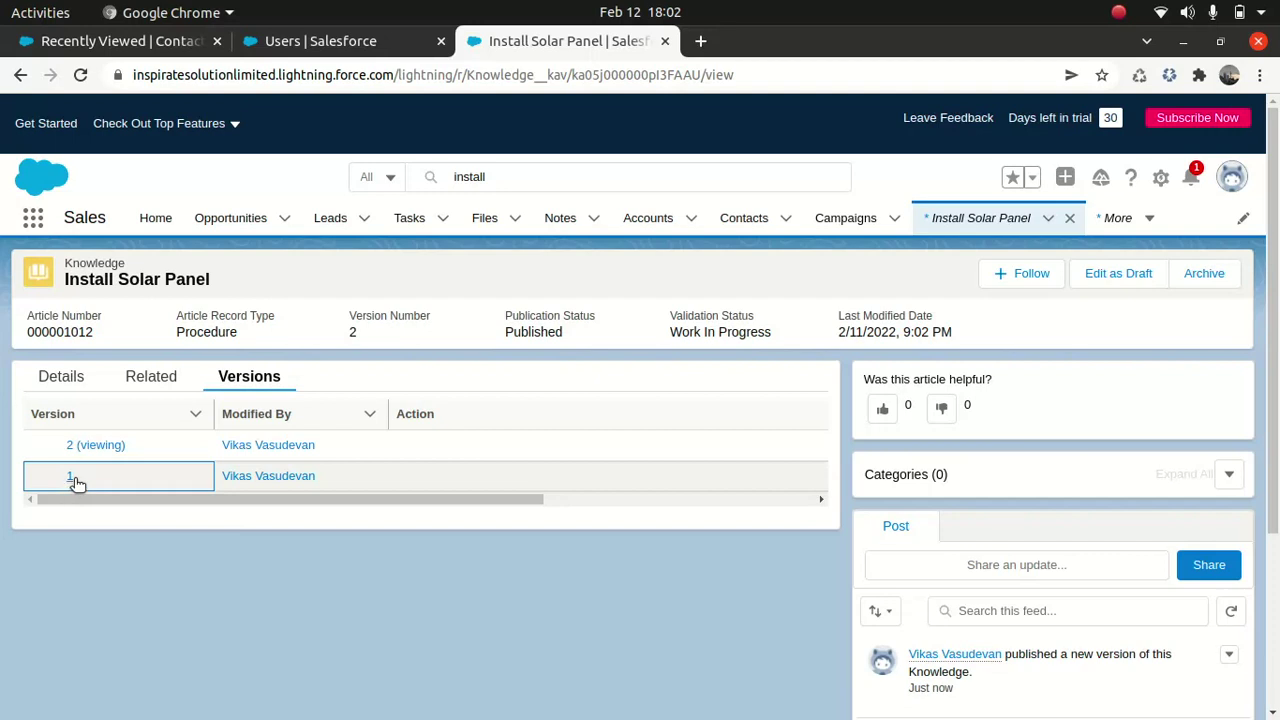
pyautogui.click(75, 479)
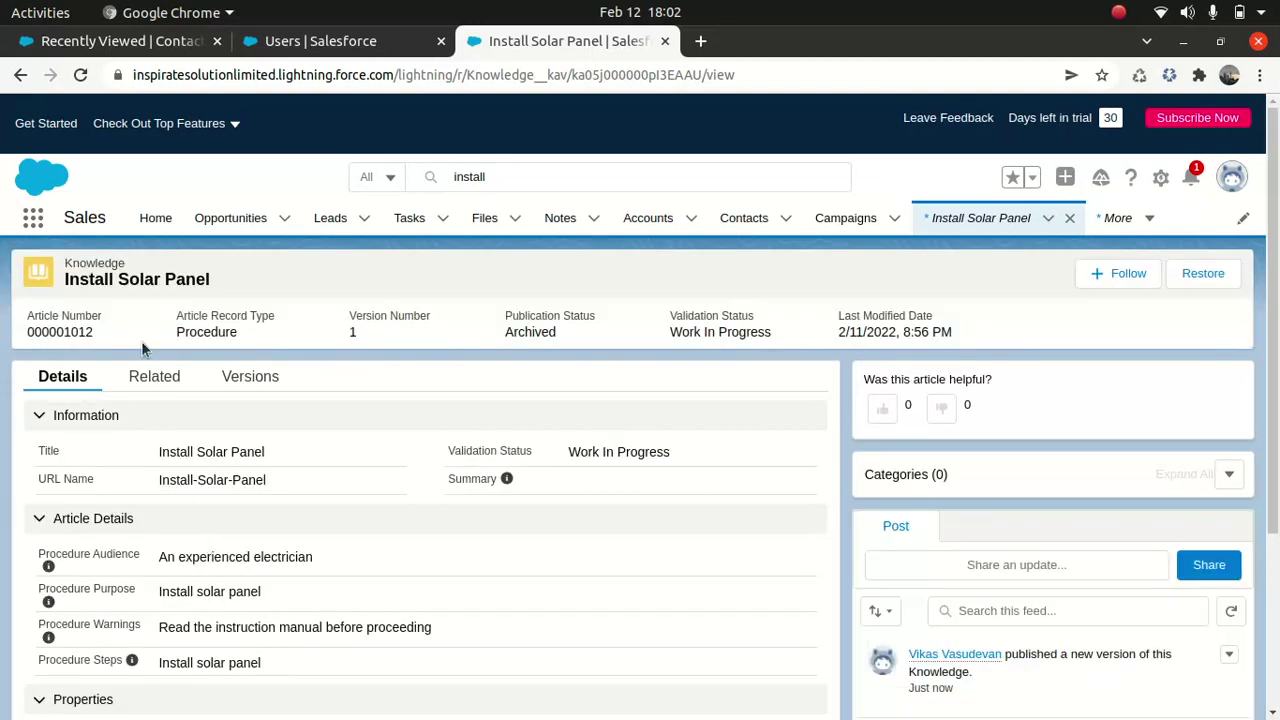
pyautogui.click(19, 76)
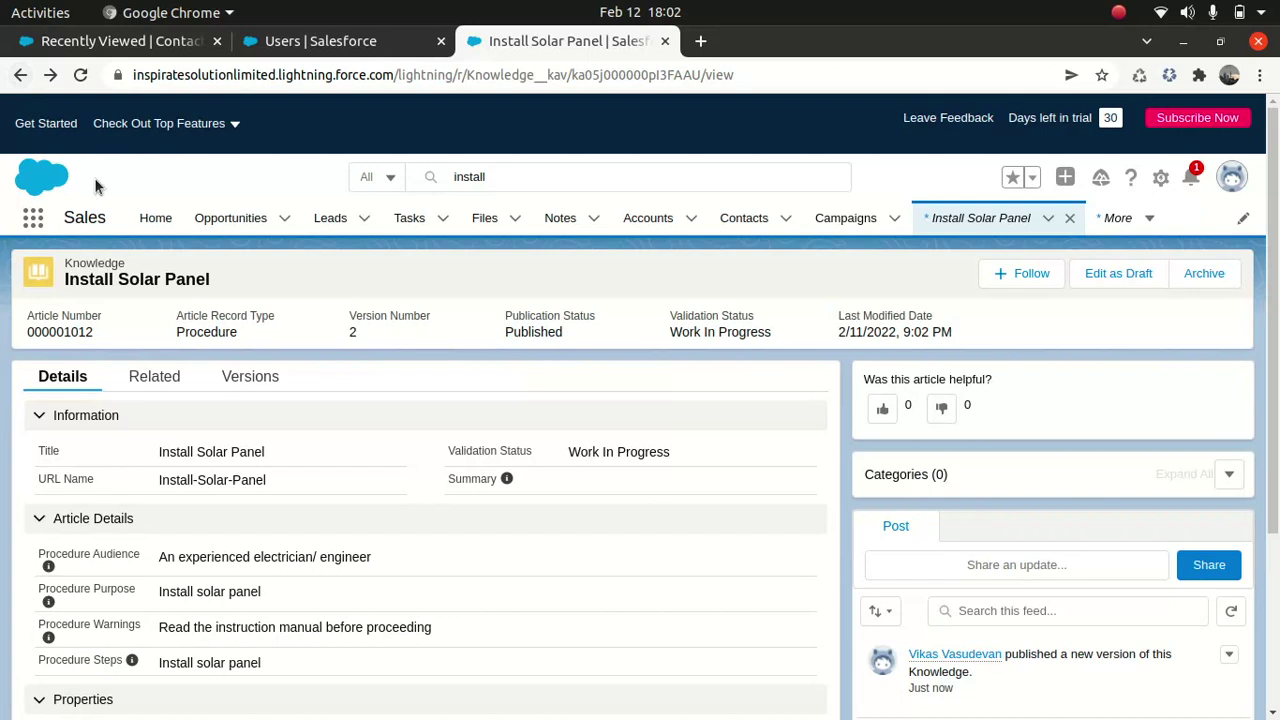
pyautogui.click(153, 379)
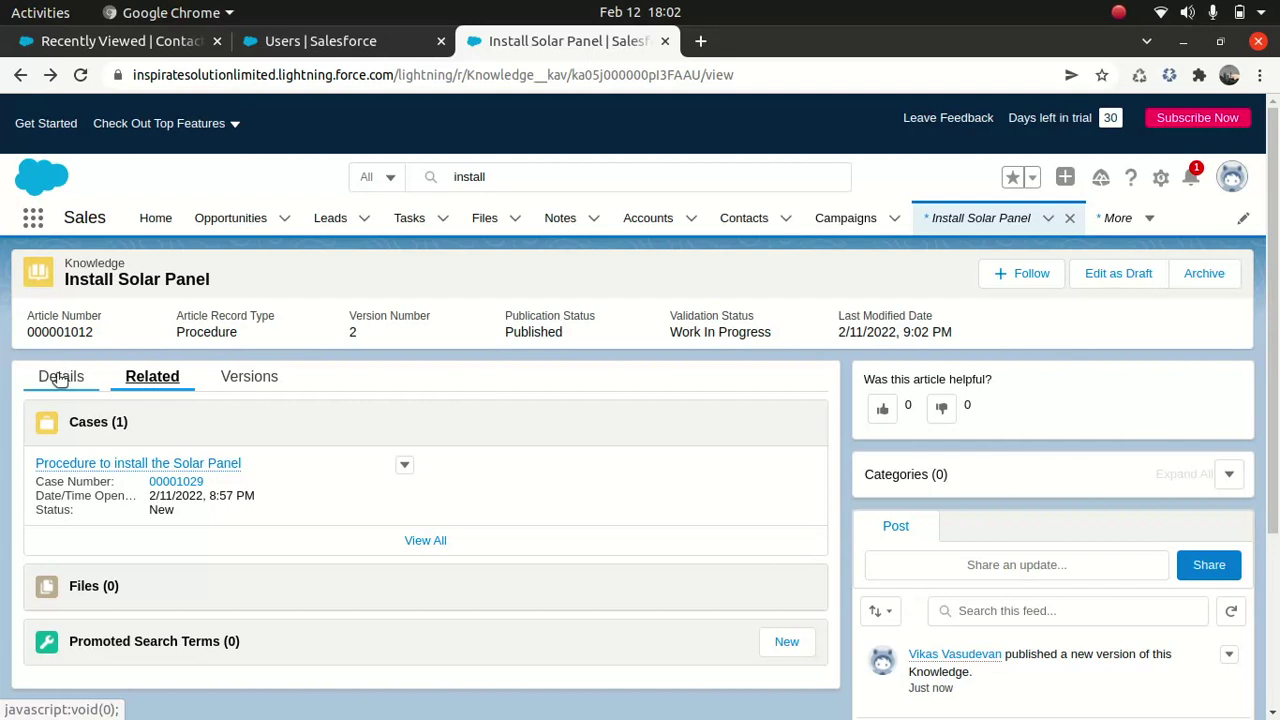
# Return to the solar panel case and insert the suggested Install Solar Panel article into a case email.
pyautogui.click(20, 75)
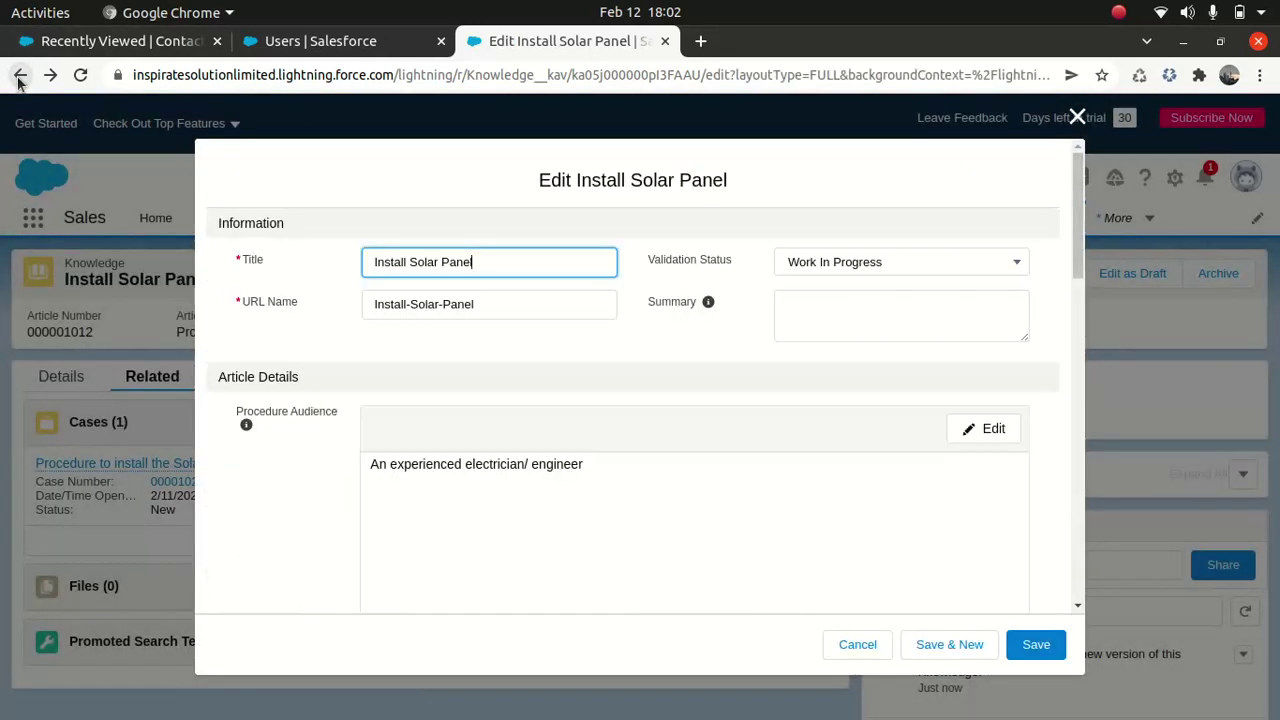
pyautogui.click(20, 75)
pyautogui.click(20, 75)
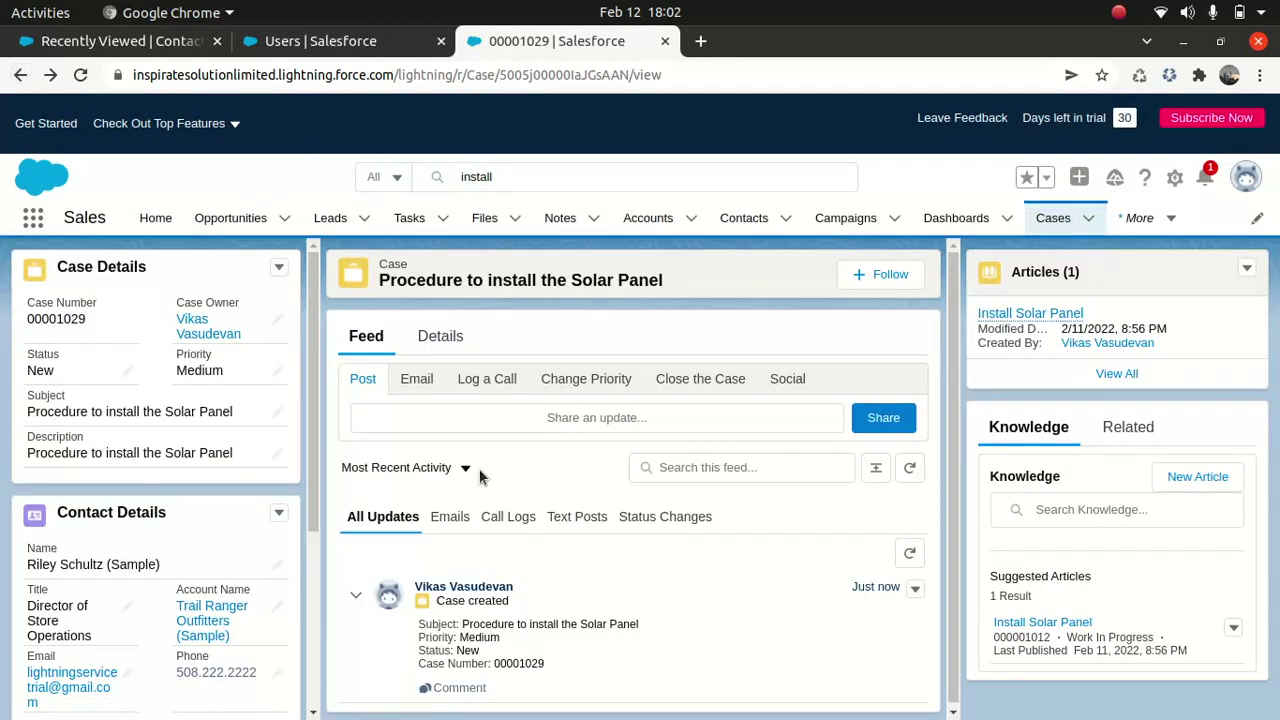
pyautogui.click(1234, 630)
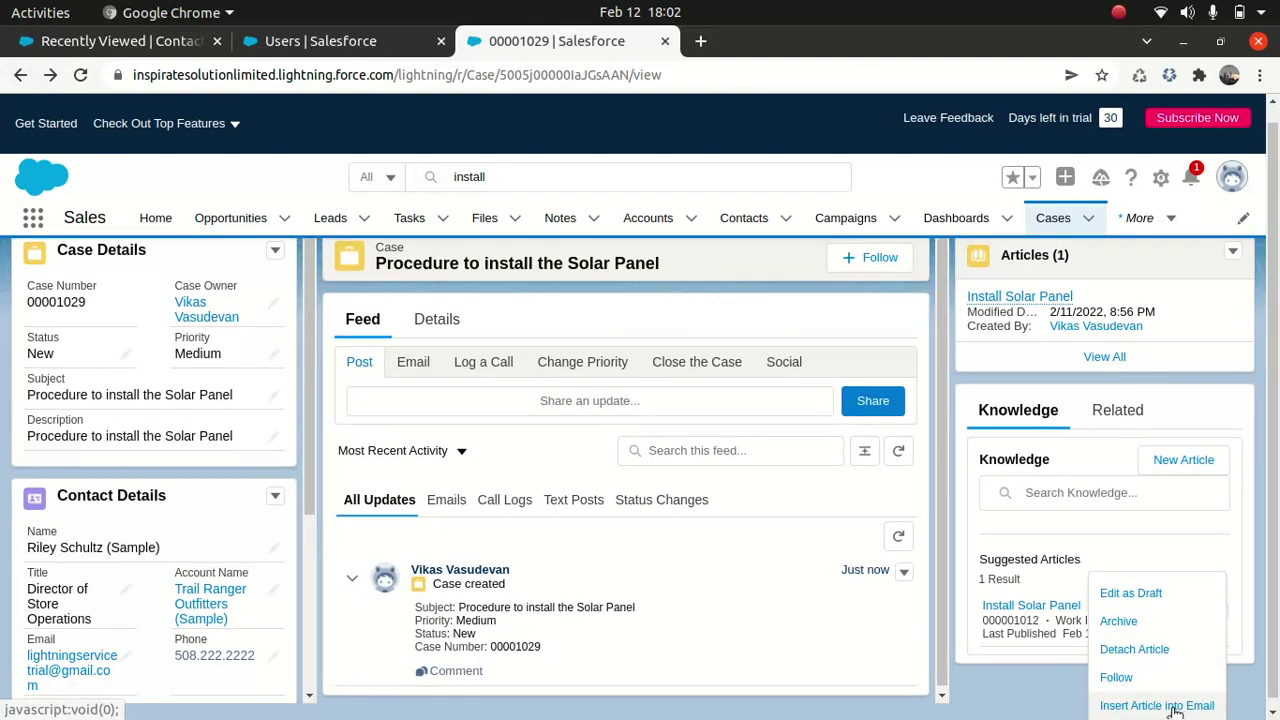
pyautogui.click(1176, 706)
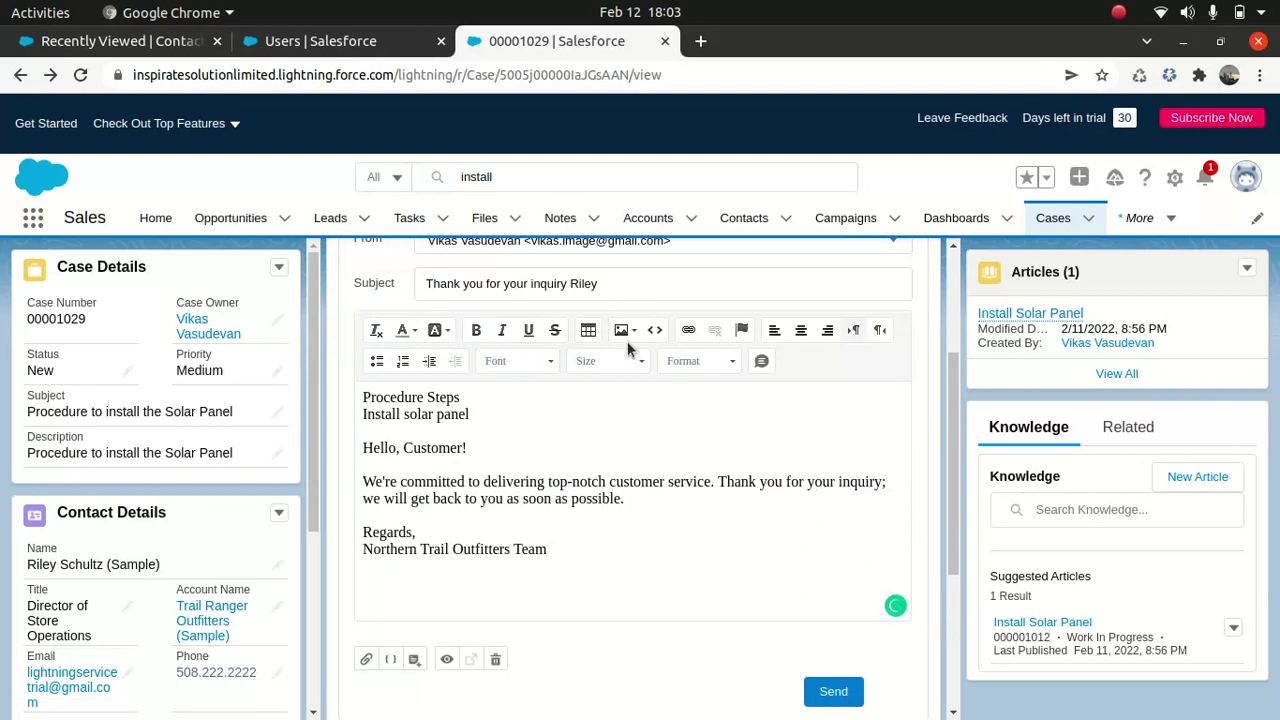
pyautogui.click(583, 437)
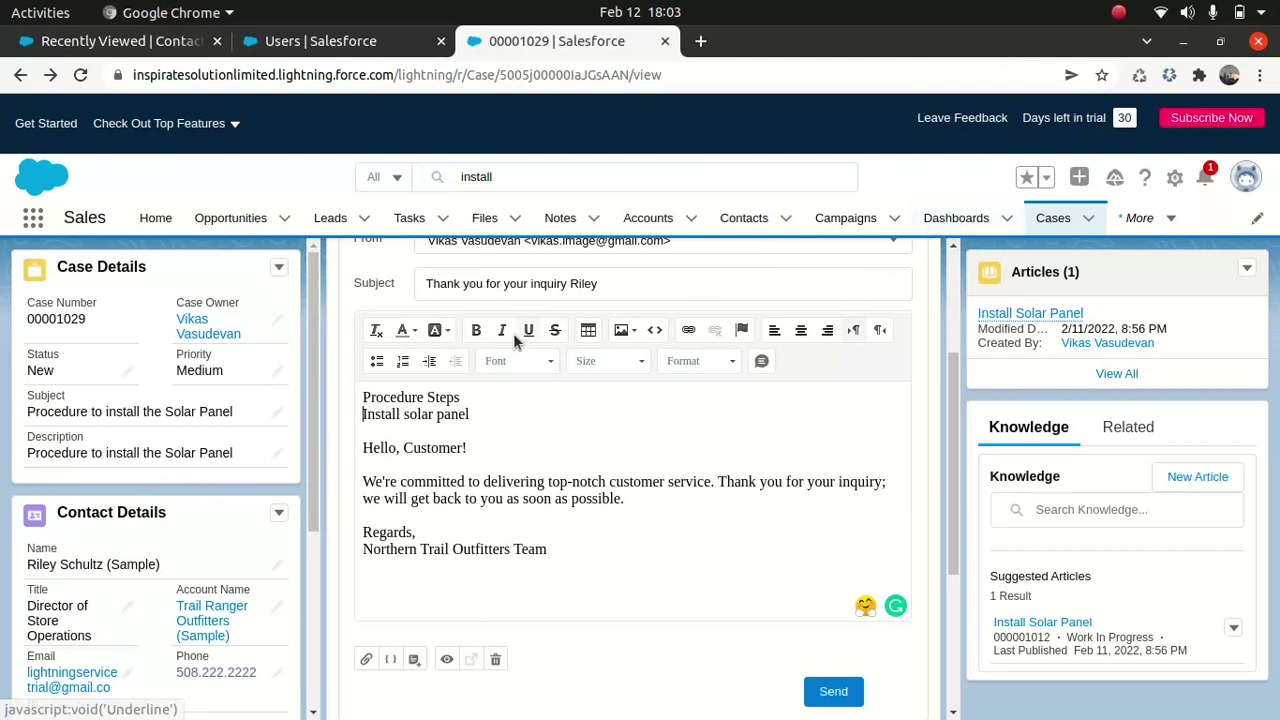
# Reopen the Procedure to install the Solar Panel case and open the Install Solar Panel article through its Knowledge search.
pyautogui.click(1006, 230)
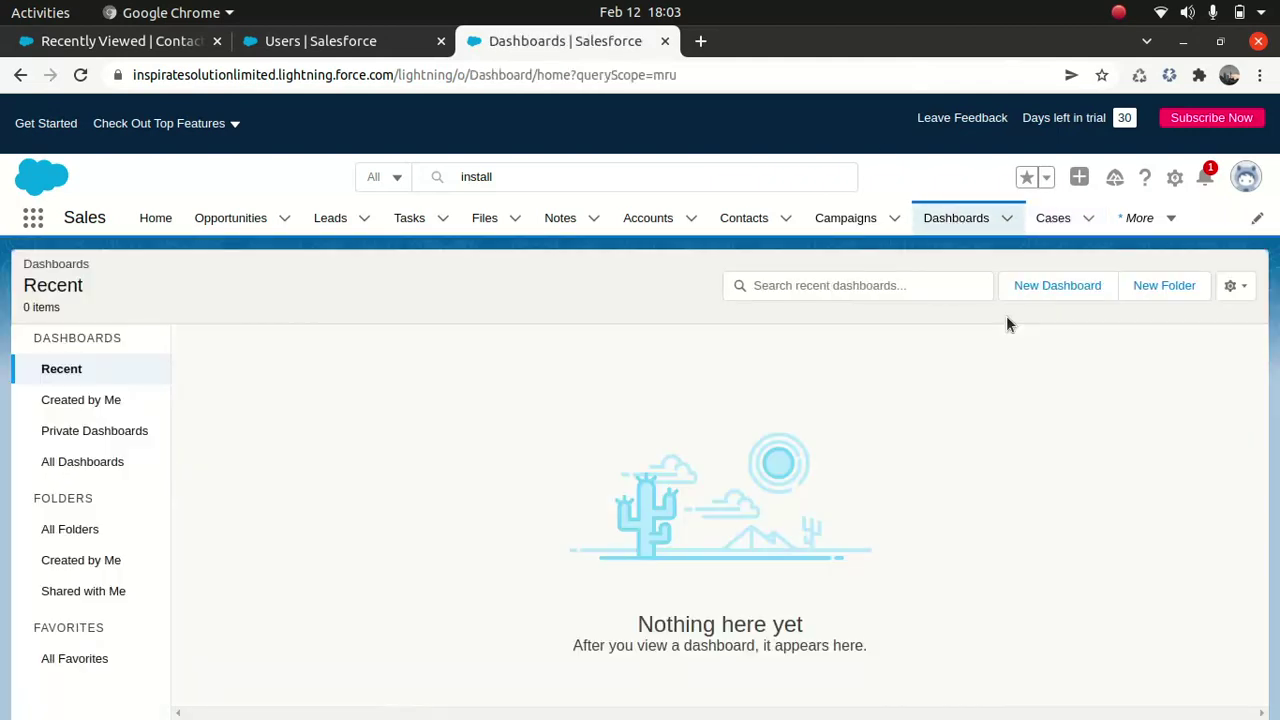
pyautogui.click(1045, 228)
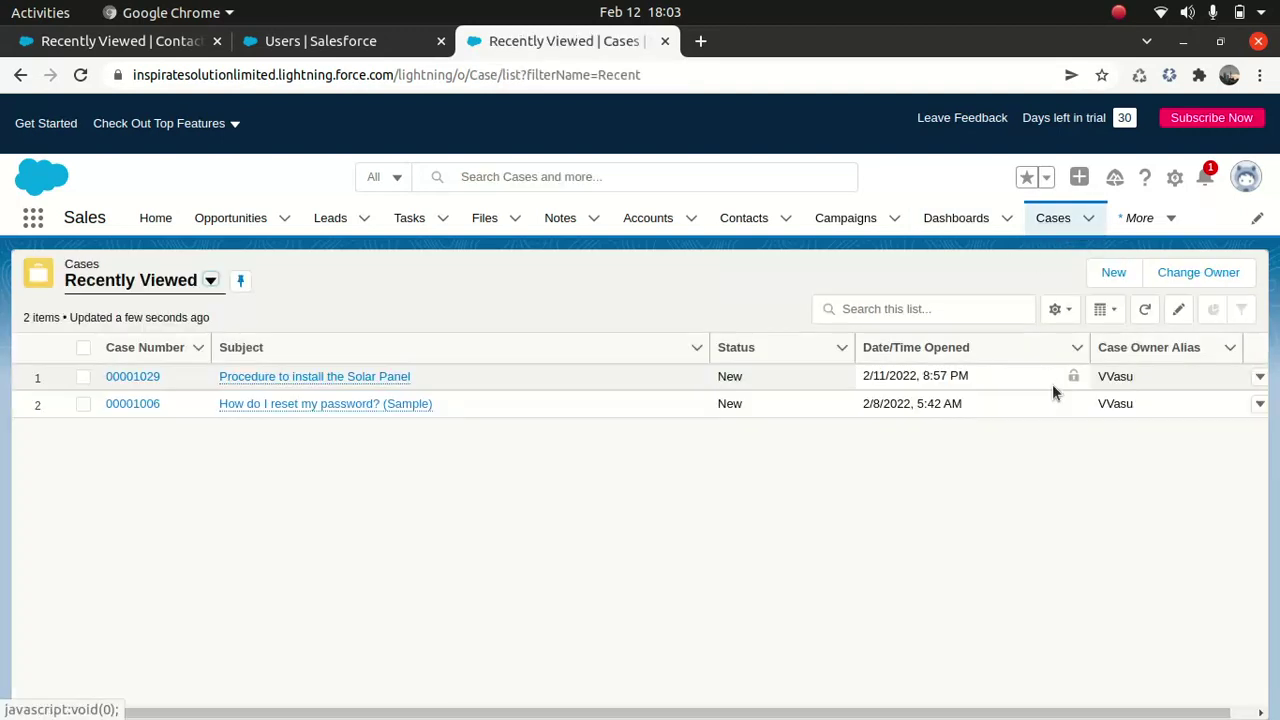
pyautogui.click(145, 380)
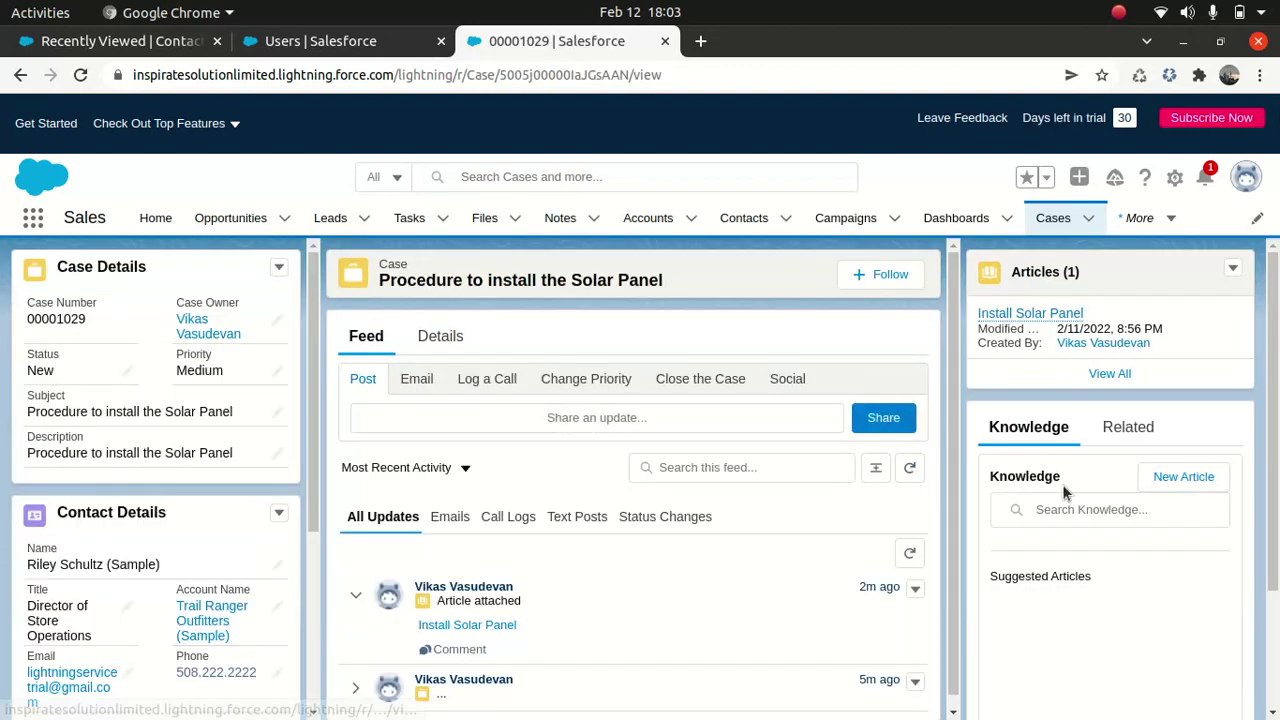
pyautogui.click(1050, 512)
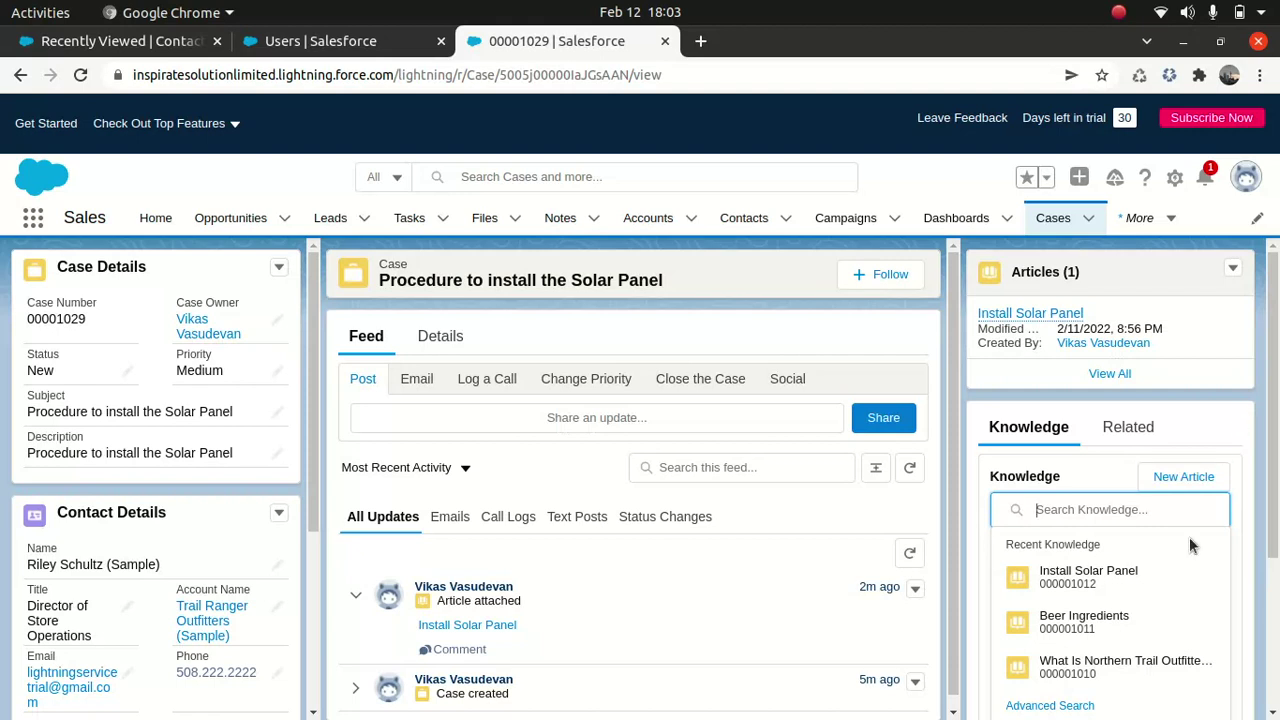
pyautogui.click(1047, 585)
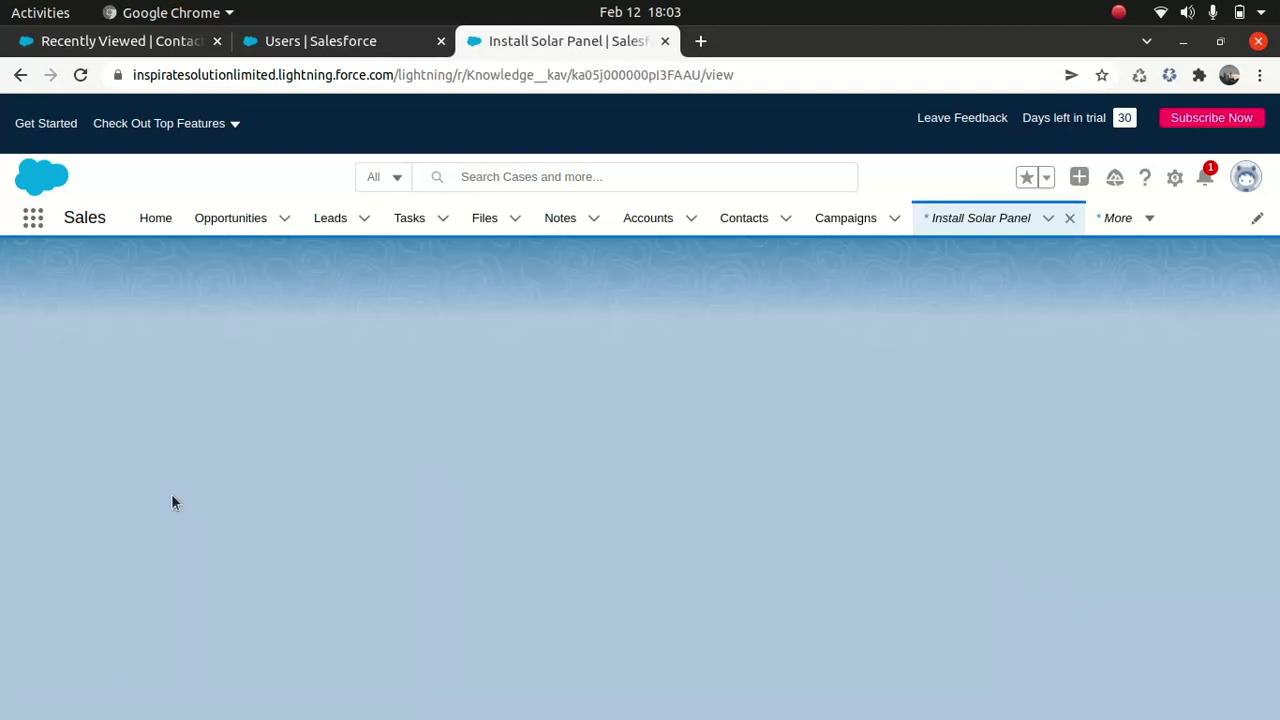
# View the files related to the Install Solar Panel article and return to the article.
pyautogui.click(155, 378)
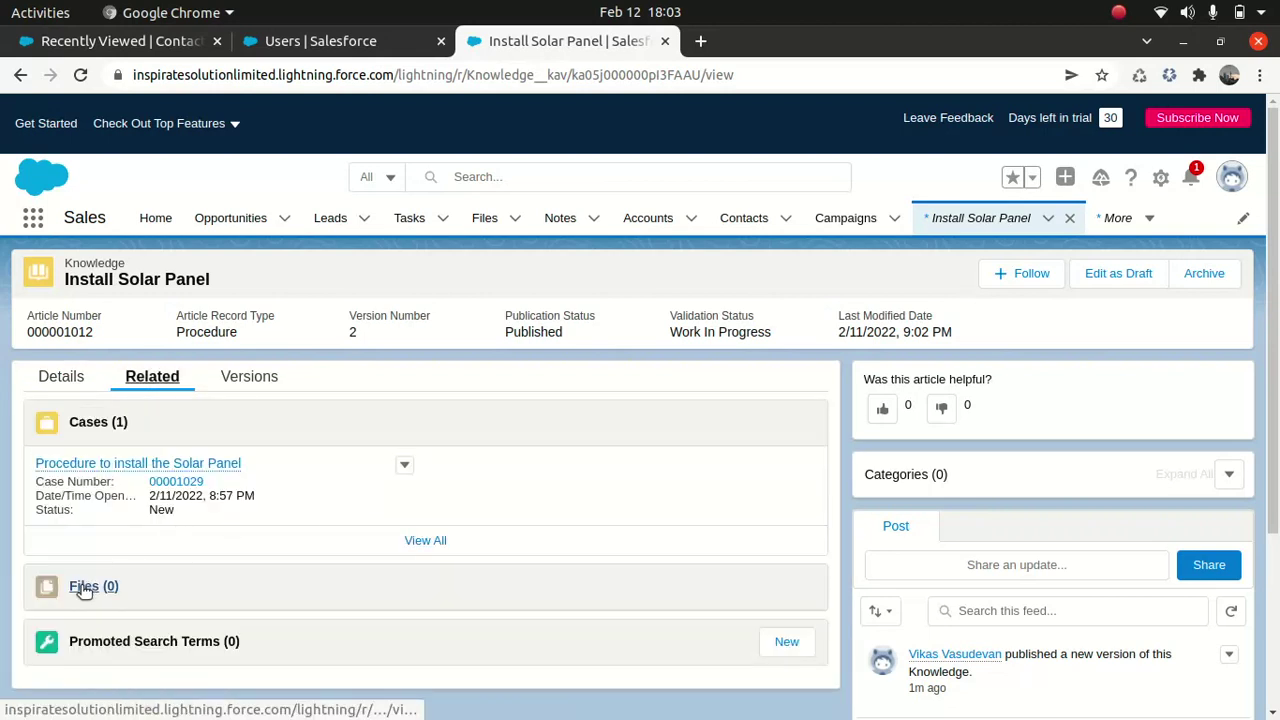
pyautogui.click(84, 587)
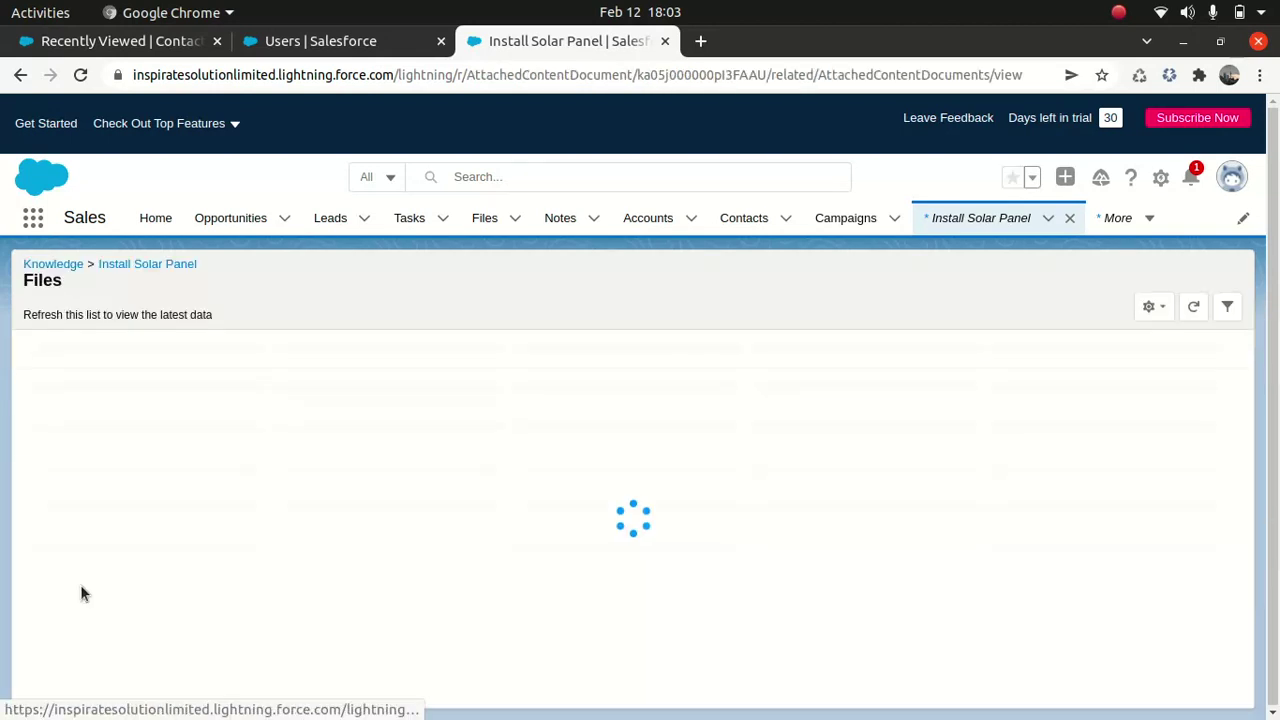
pyautogui.click(19, 76)
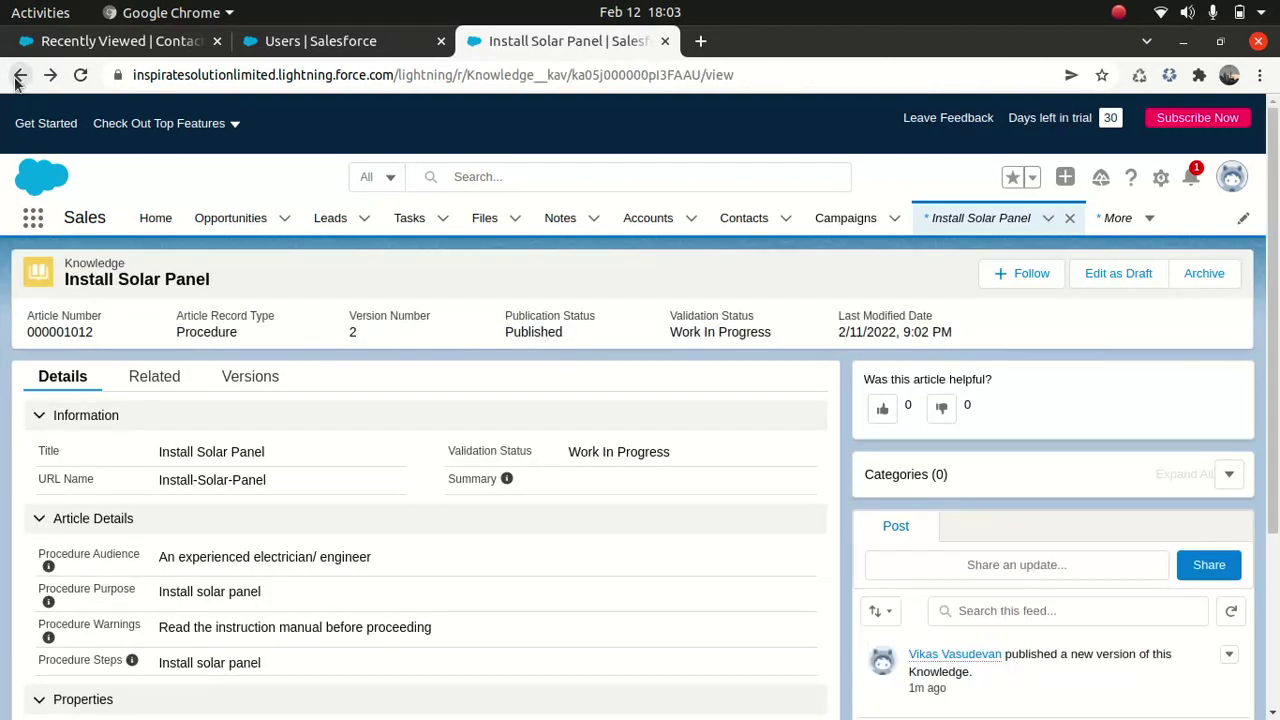